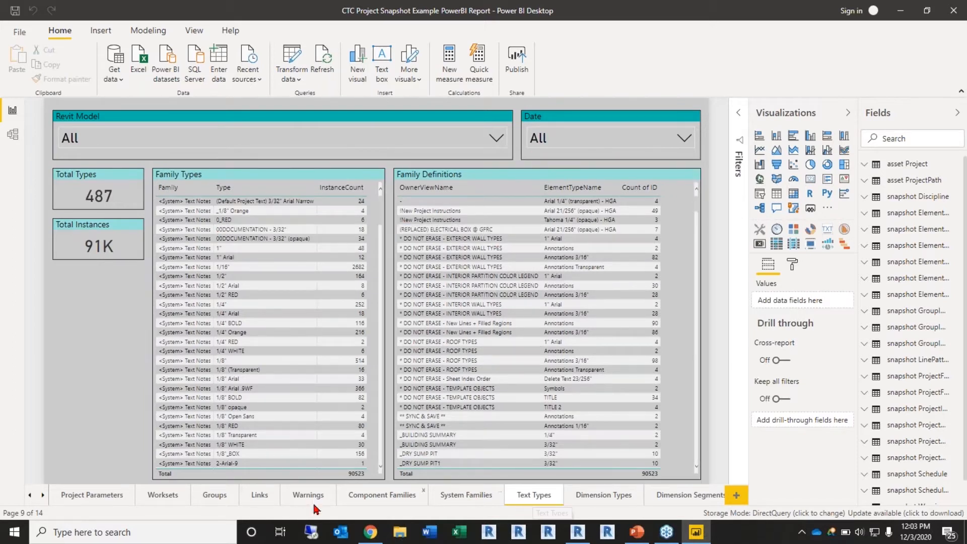
click(252, 494)
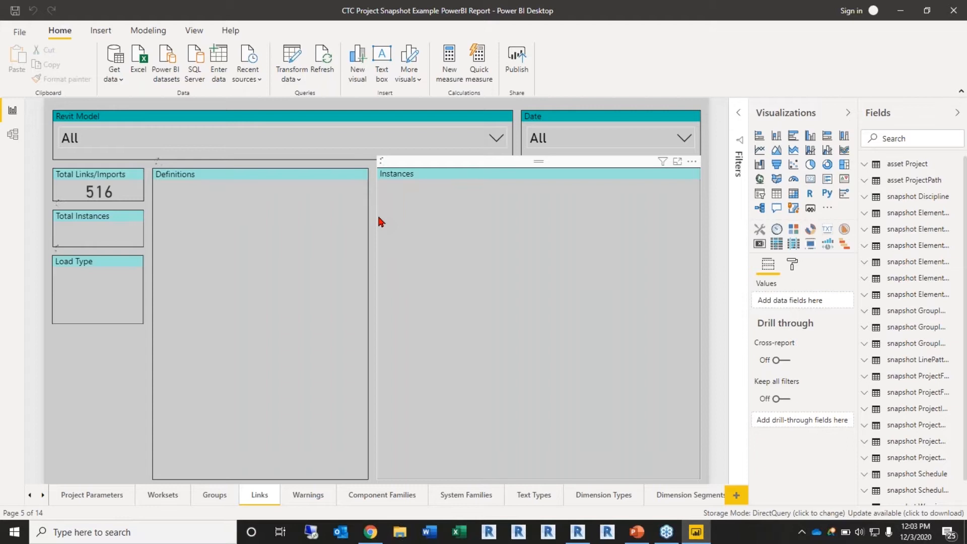
click(309, 138)
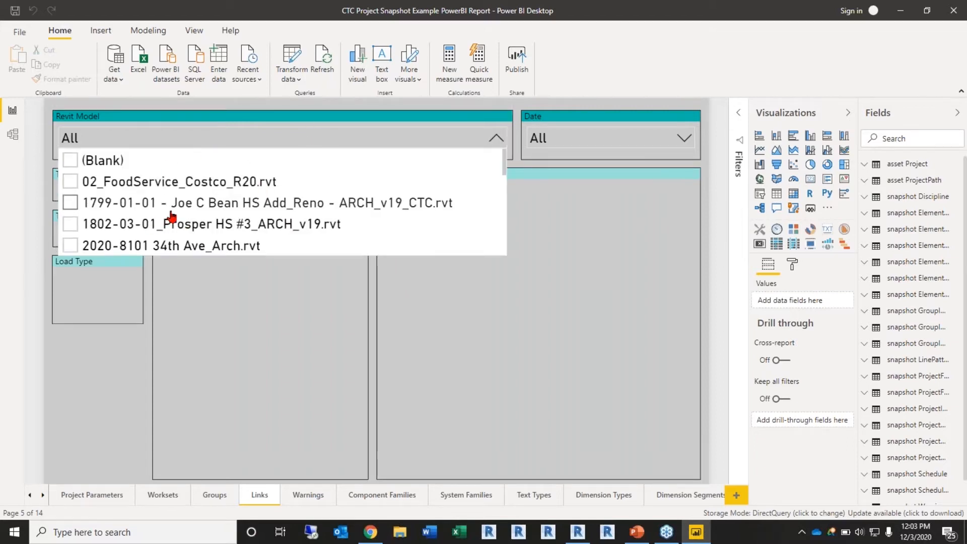
scroll(171, 218, down, 1)
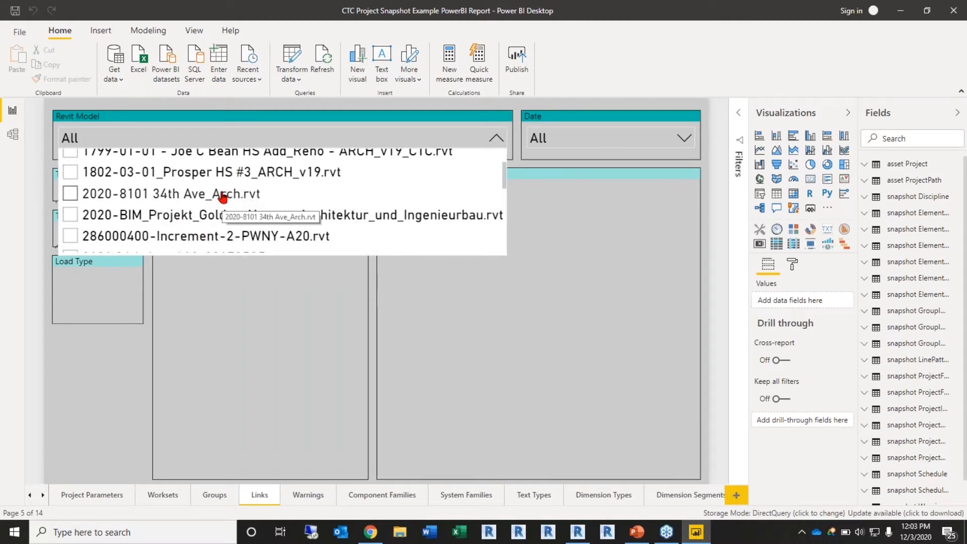
click(101, 198)
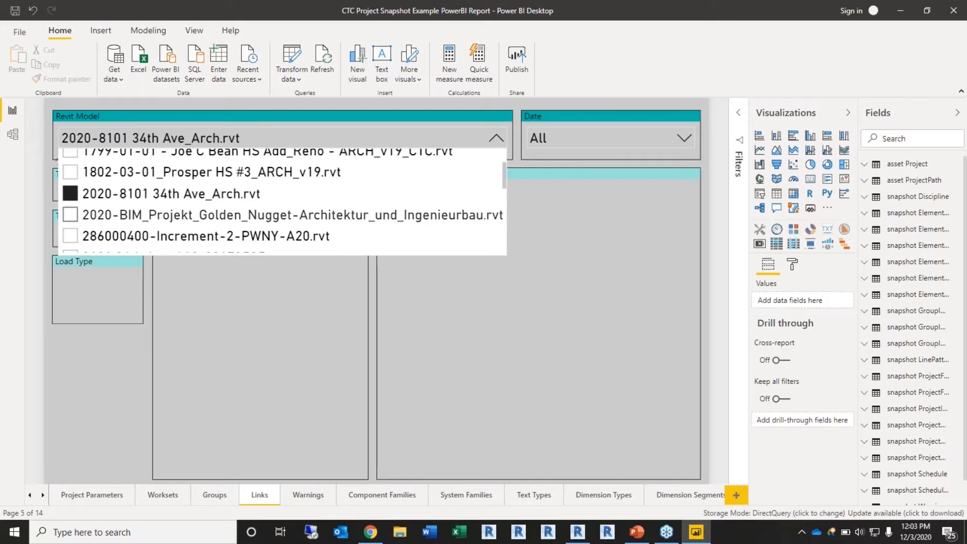
click(627, 61)
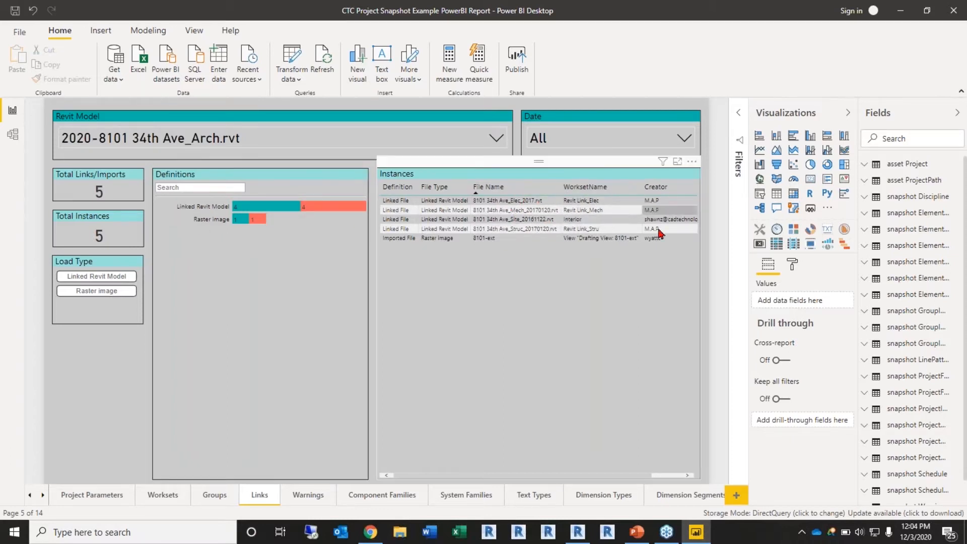
drag(650, 477, 568, 480)
click(478, 217)
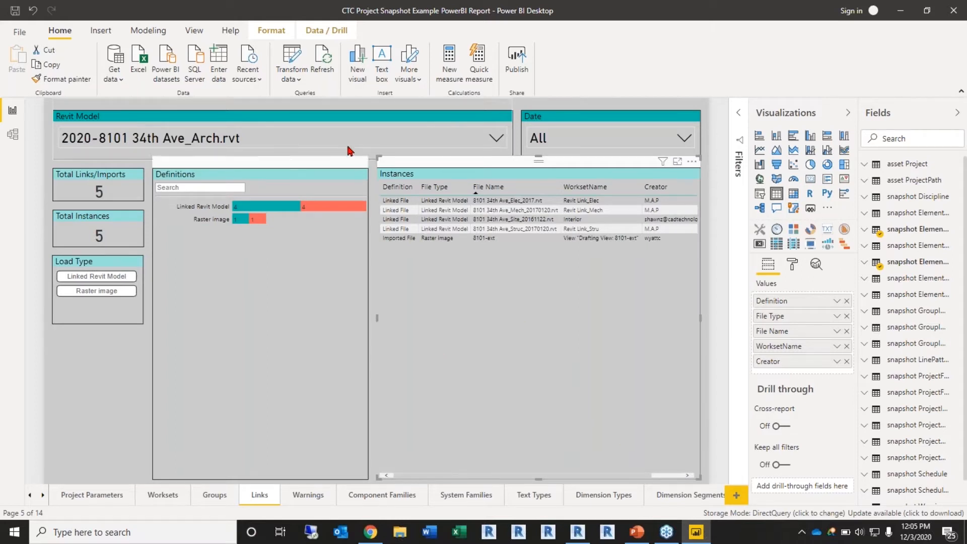
click(363, 139)
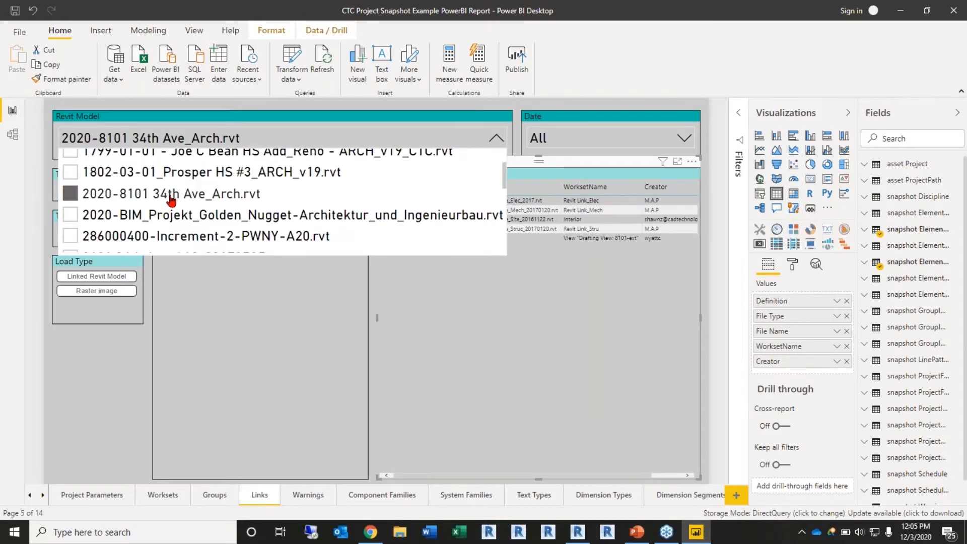
click(70, 194)
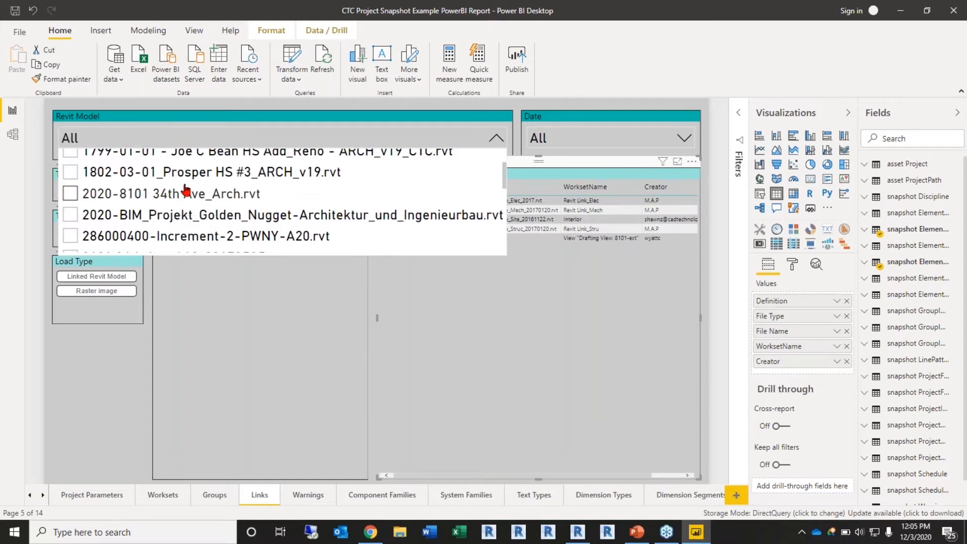
scroll(188, 190, down, 1)
scroll(101, 214, down, 5)
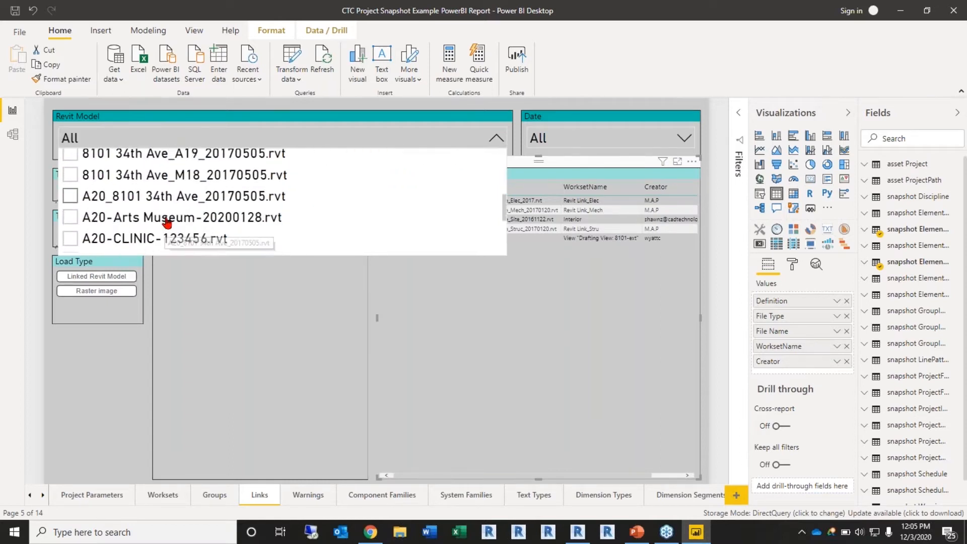
scroll(171, 240, down, 1)
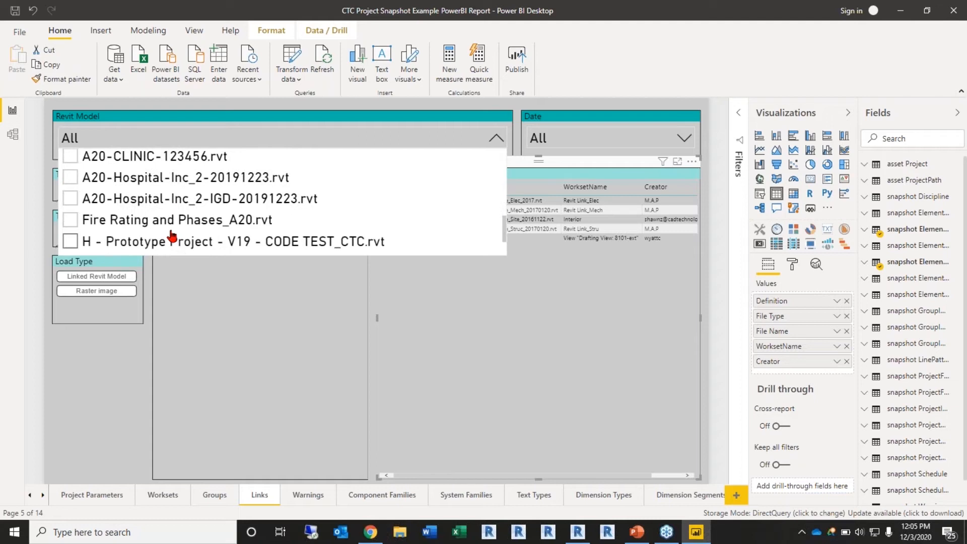
click(599, 82)
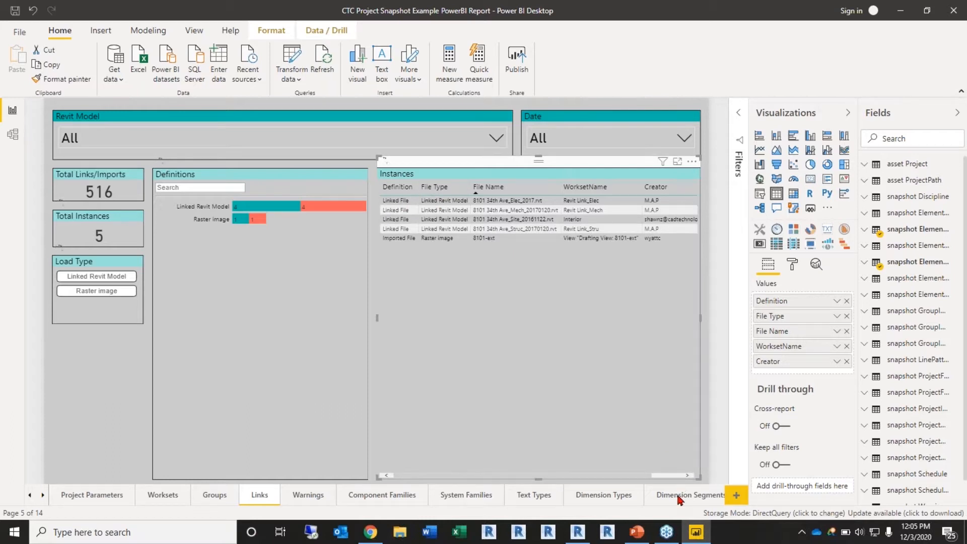
Step: Bring the Revit project forward, clearing the selection in the drafting view
mouse_move(579, 541)
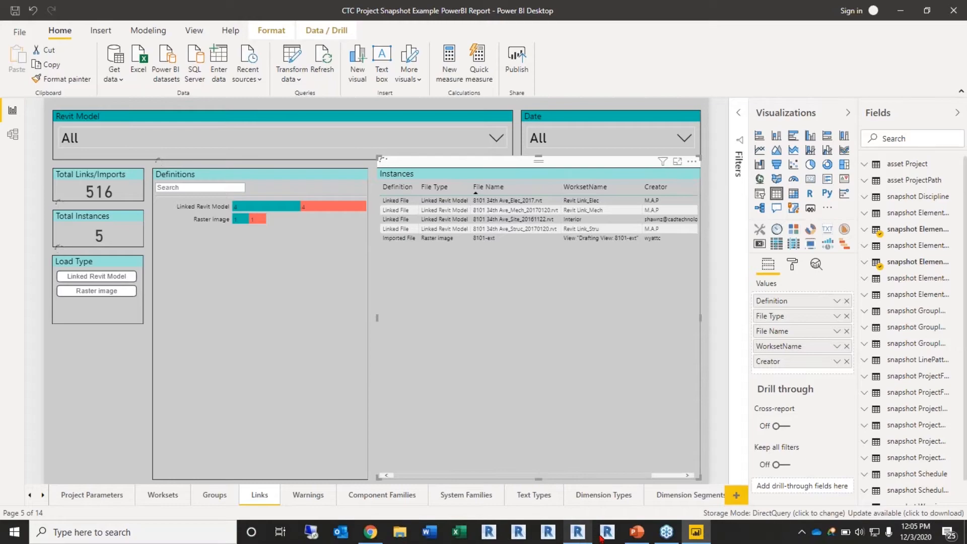
click(596, 537)
click(668, 177)
middle_drag(733, 389, 710, 372)
click(824, 430)
middle_drag(836, 435, 835, 441)
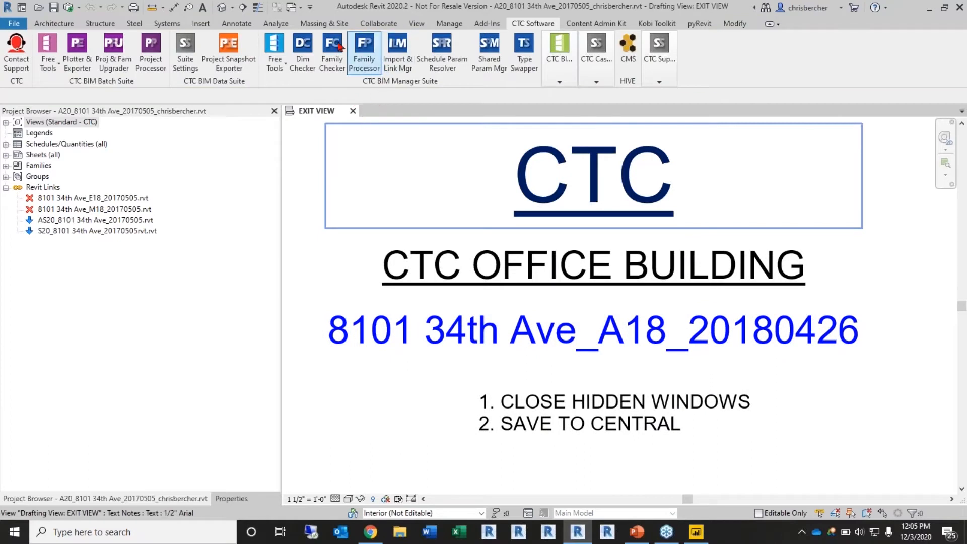
click(200, 23)
click(294, 64)
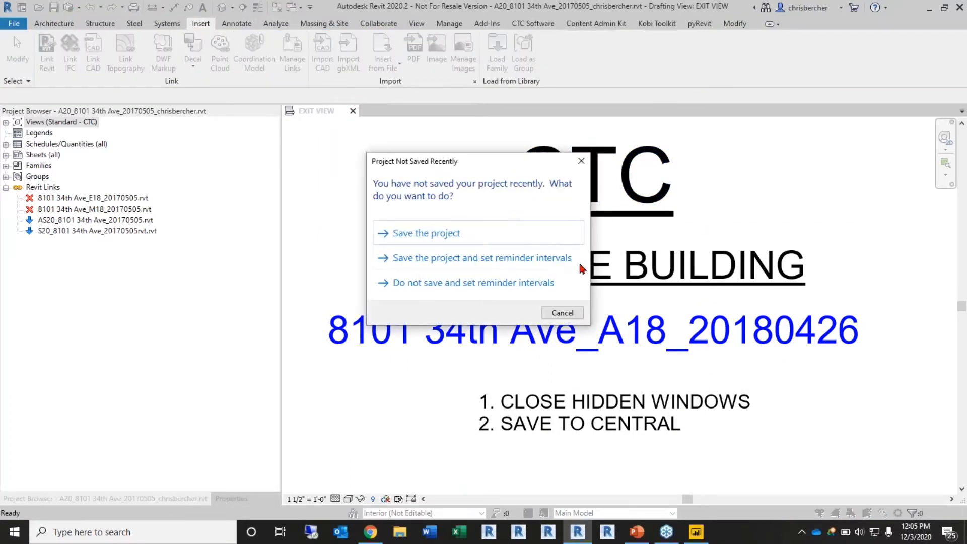
click(560, 313)
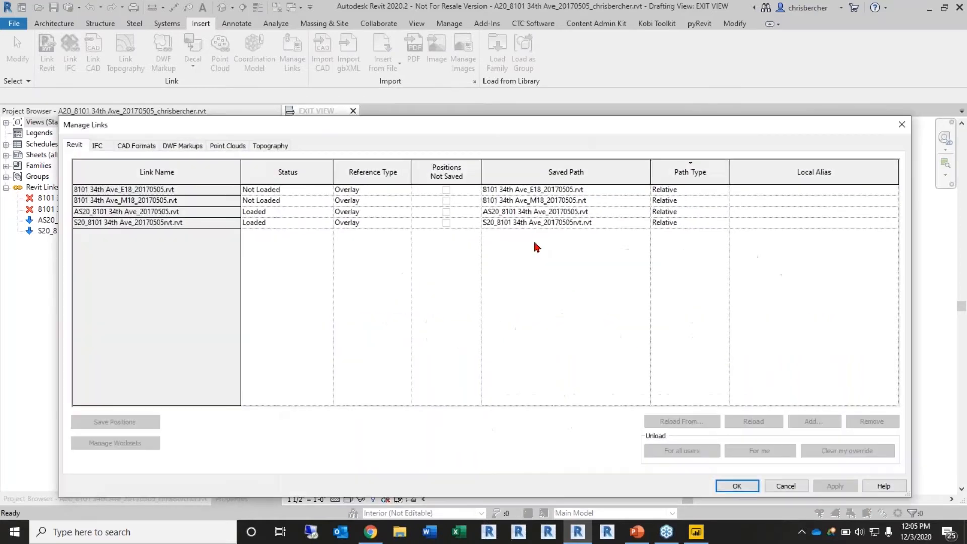
drag(576, 125, 584, 56)
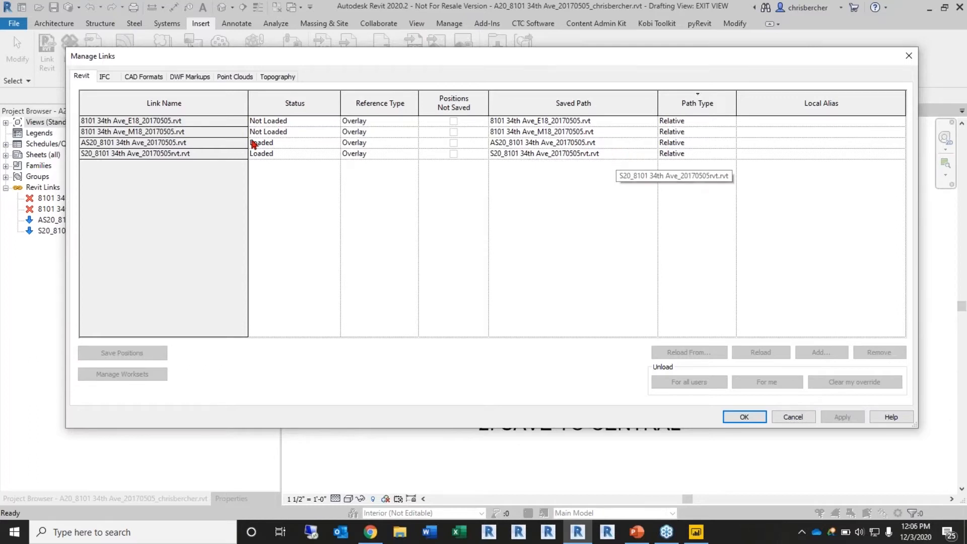
click(148, 122)
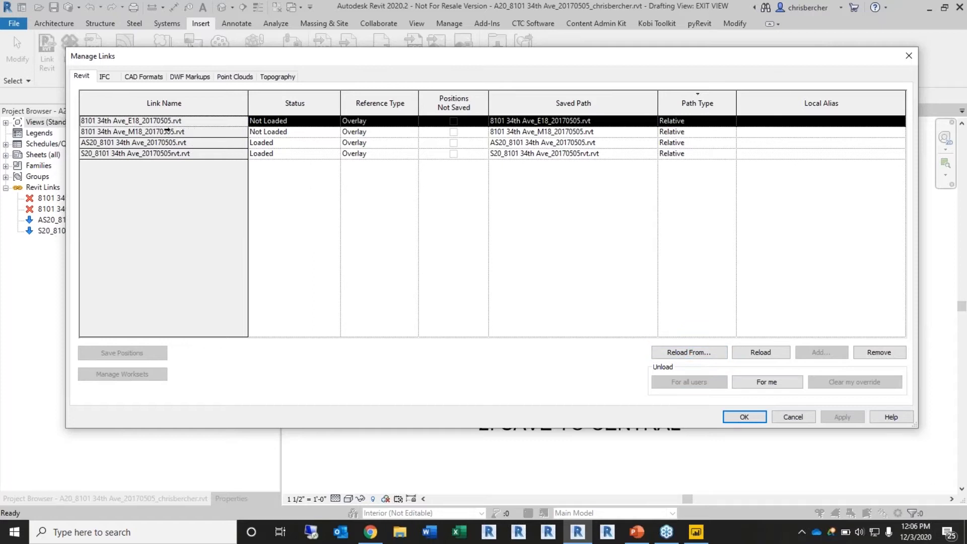
click(792, 418)
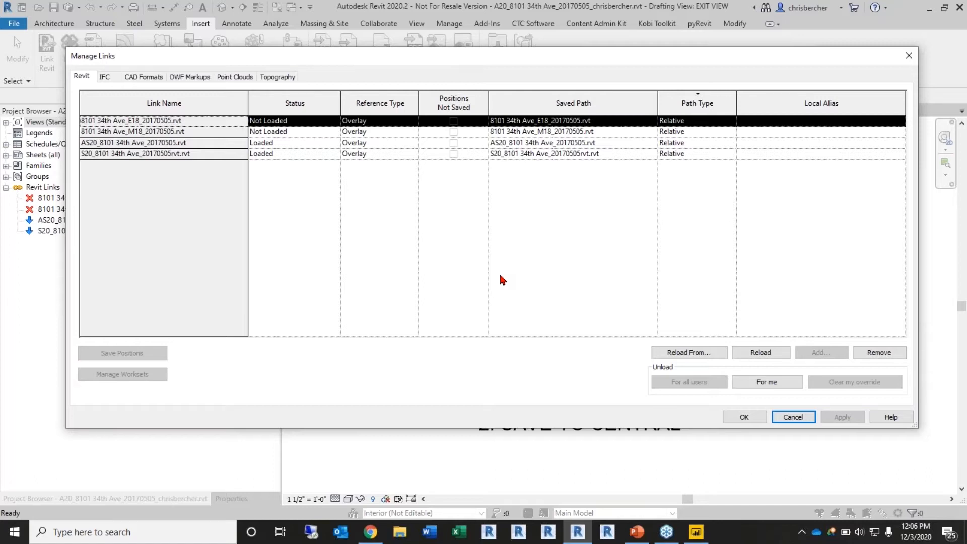
click(790, 419)
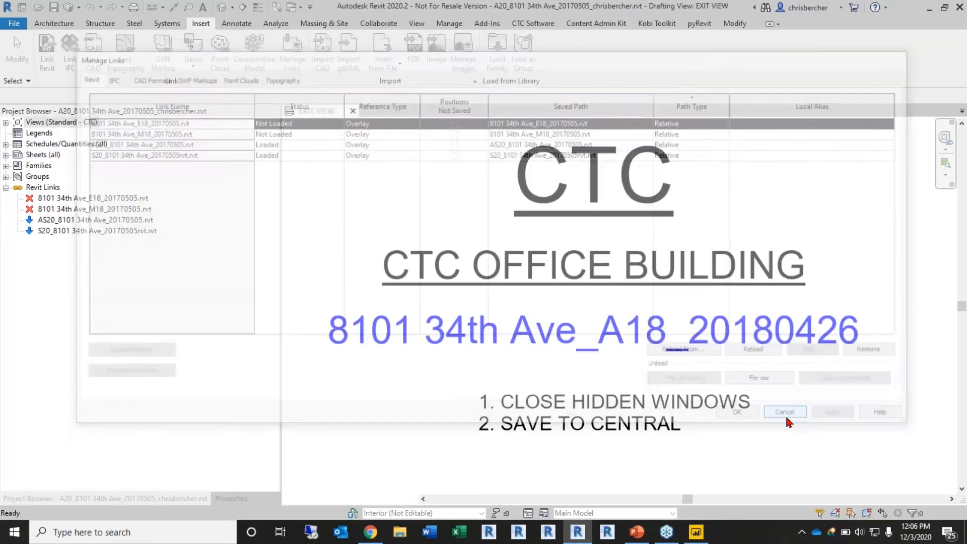
Step: Launch Import & Link Mgr from the CTC Software ribbon tab
click(522, 26)
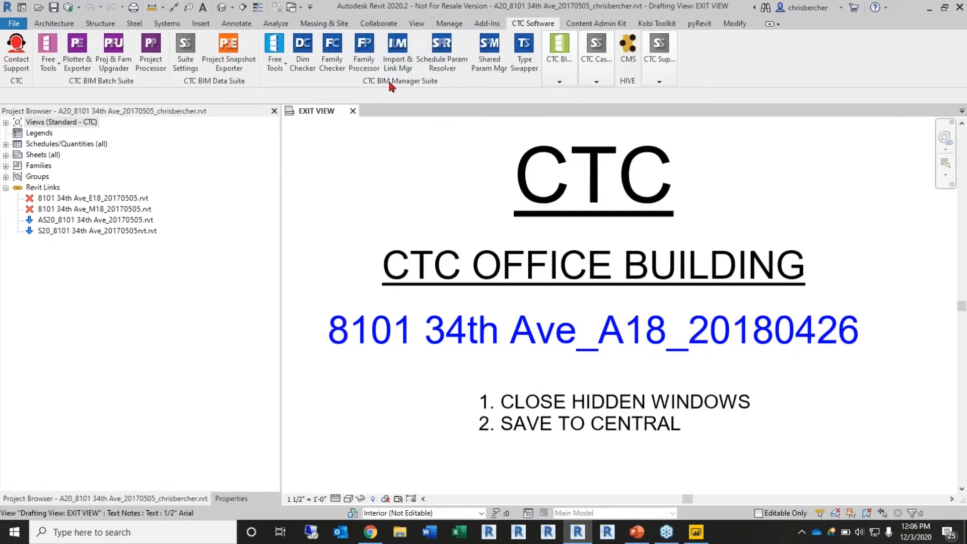
click(398, 55)
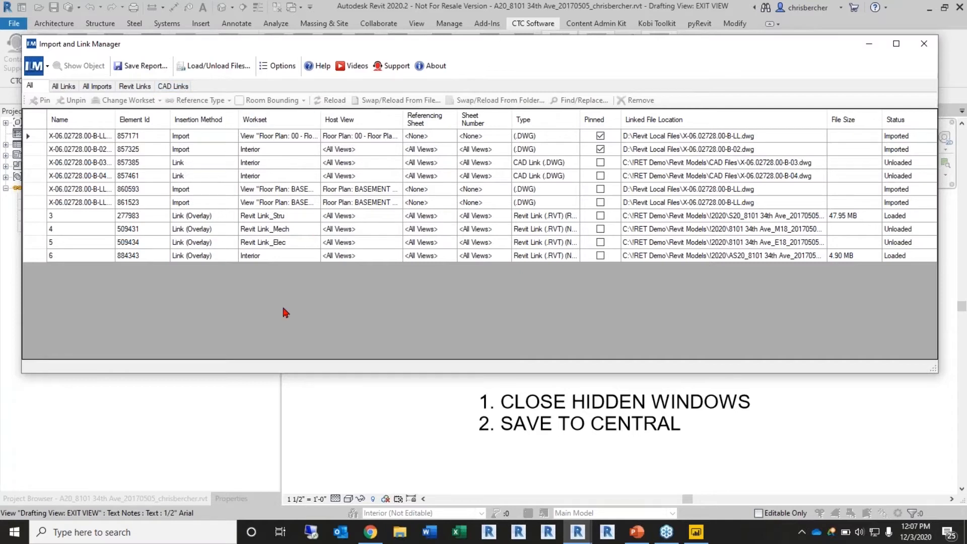
Step: Show the Revit Links tab, narrow the Name and Element Id columns, and select Revit Link_Elec
click(134, 87)
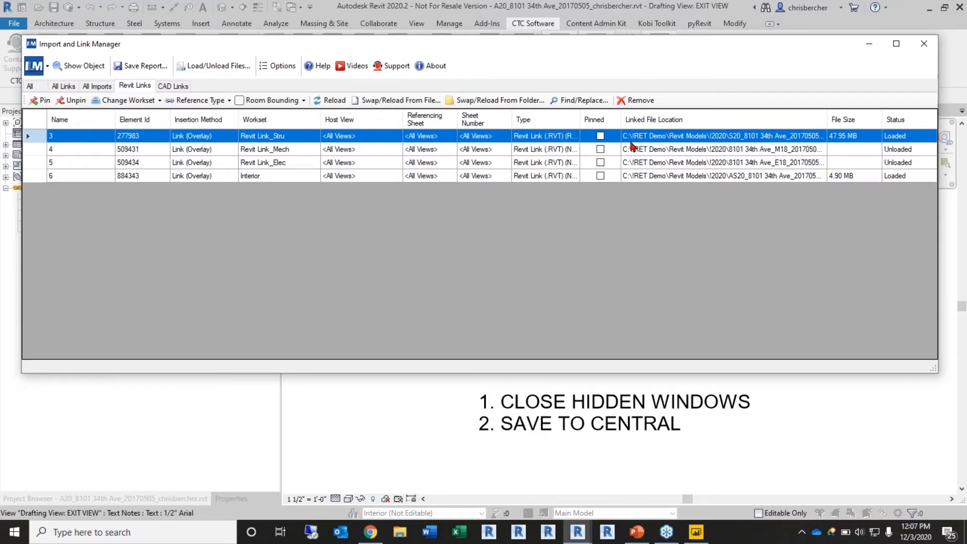
drag(115, 119, 99, 119)
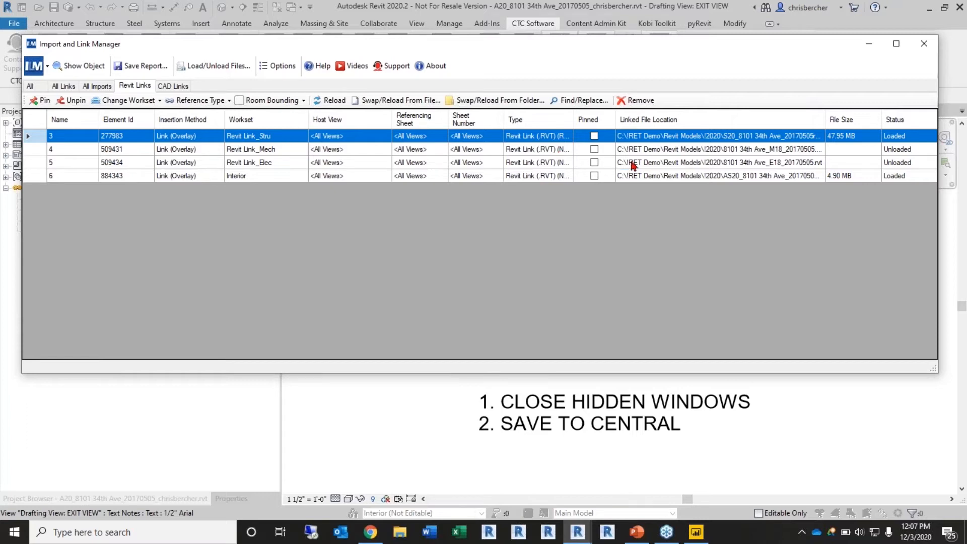
drag(154, 119, 143, 119)
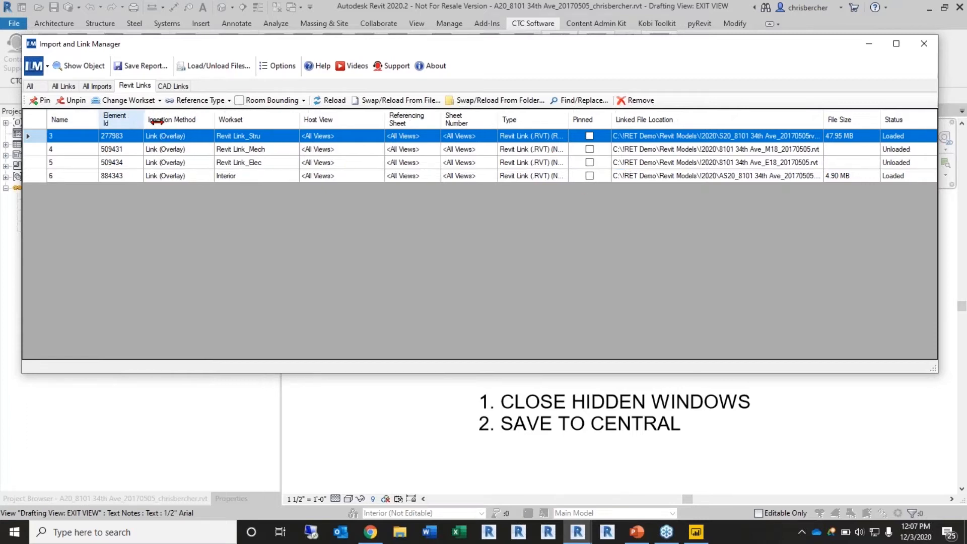
click(697, 167)
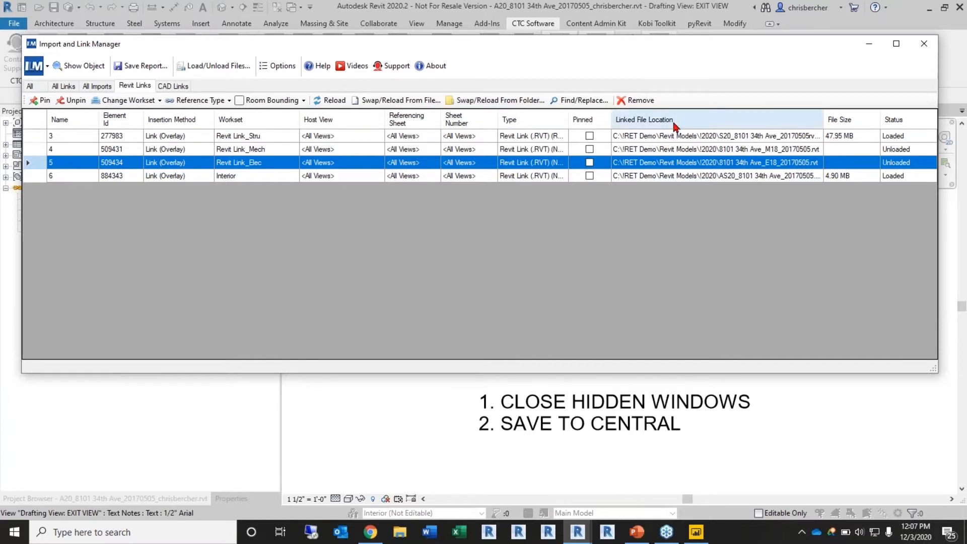
Step: Repoint the unloaded electrical link to E20_8101 34th Ave_20170505.rvt from the !2020 folder
click(397, 101)
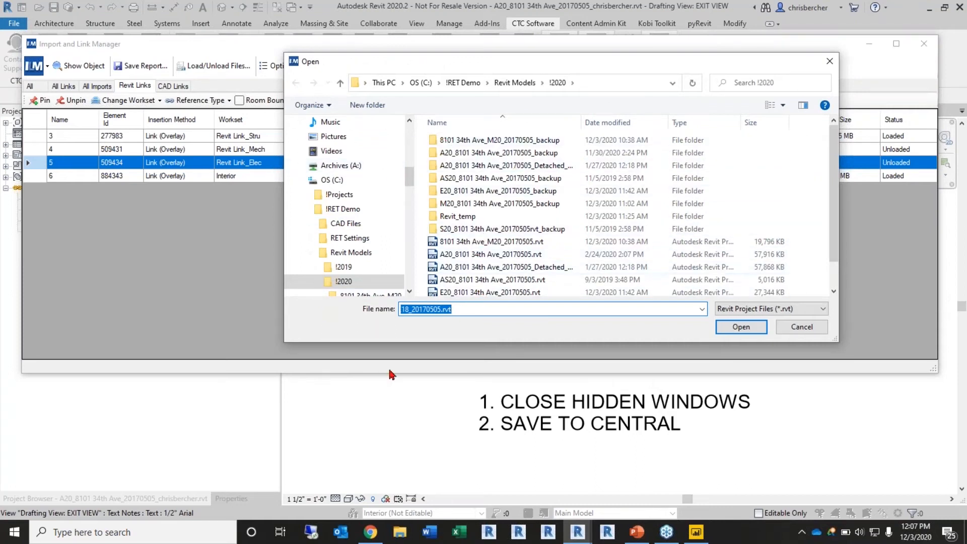
click(508, 84)
scroll(457, 237, down, 1)
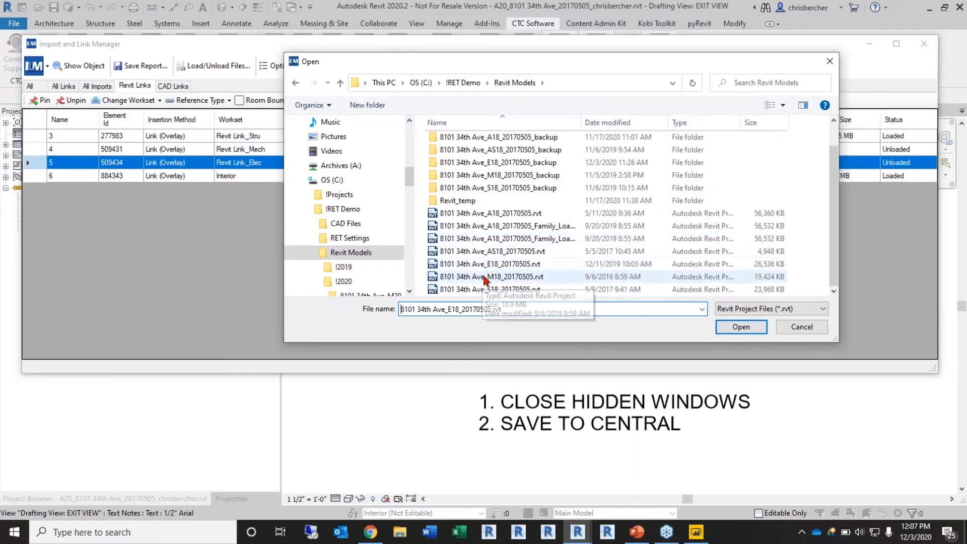
scroll(504, 242, up, 1)
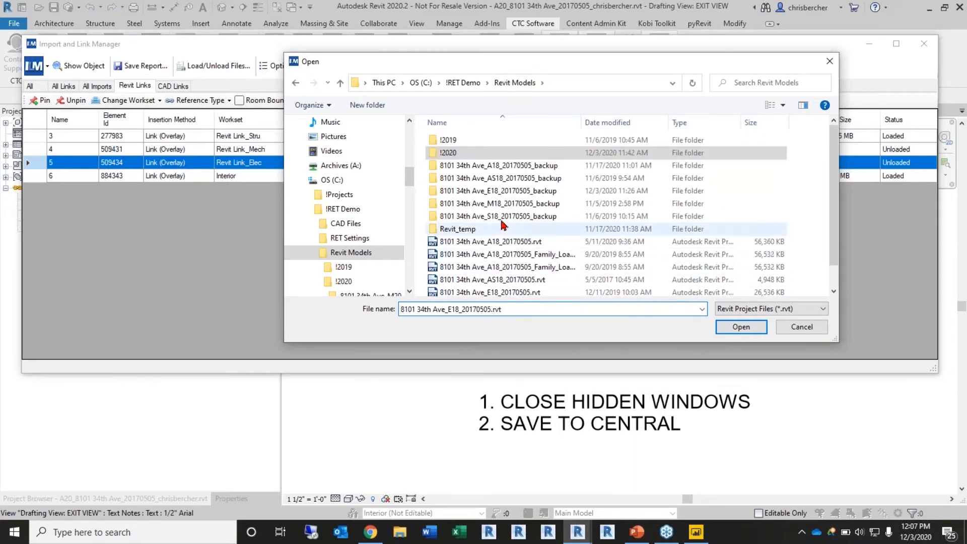
double_click(447, 151)
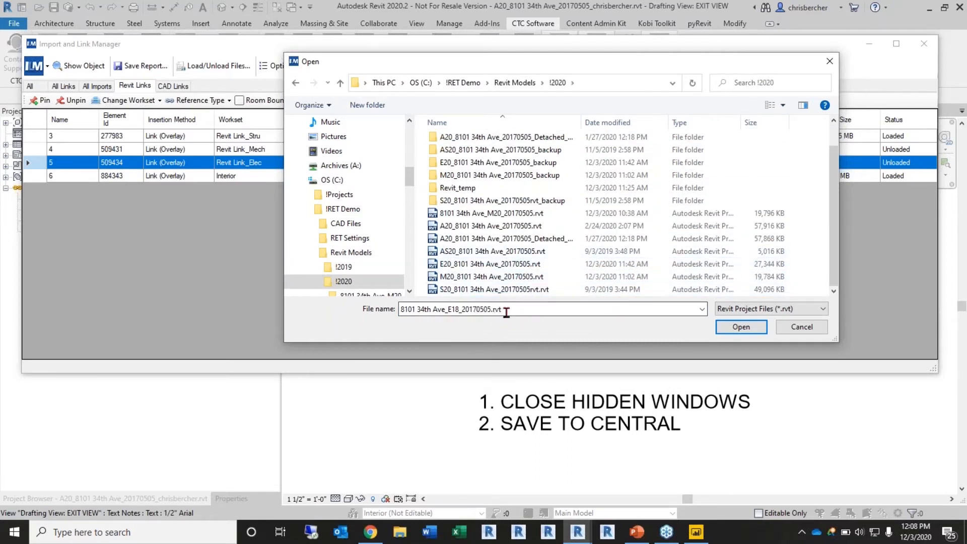
click(490, 264)
click(742, 327)
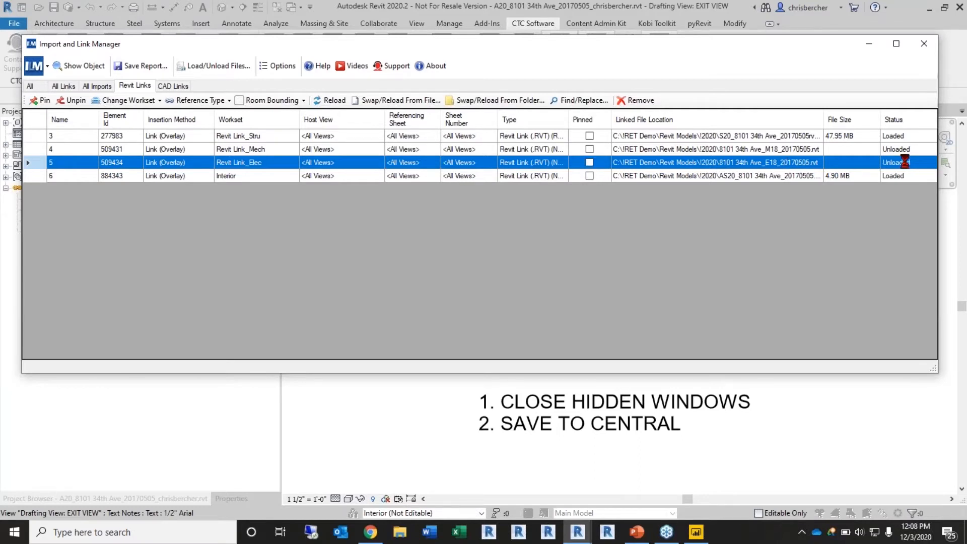
Step: Repoint the unloaded Revit Link_Mech link to M20_8101 34th Ave_20170505.rvt
click(589, 163)
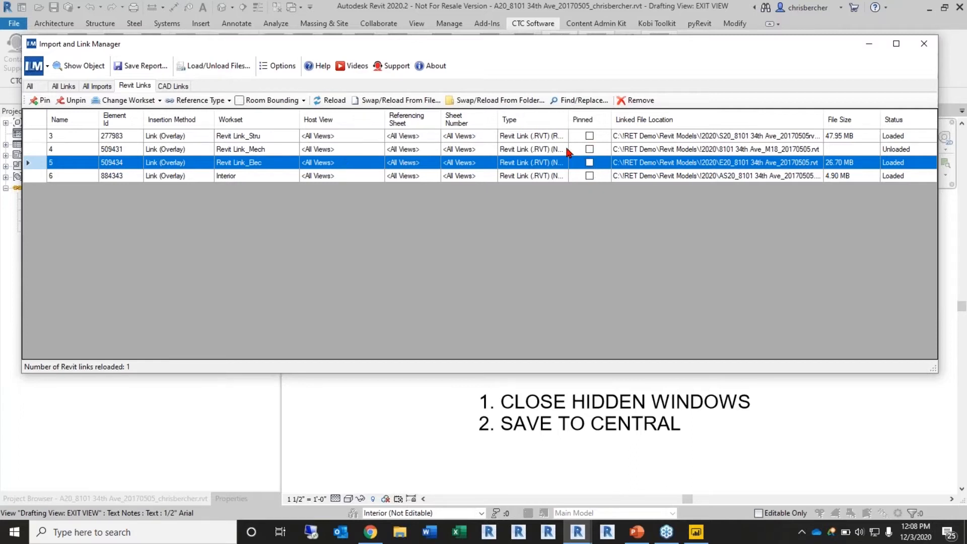
click(542, 150)
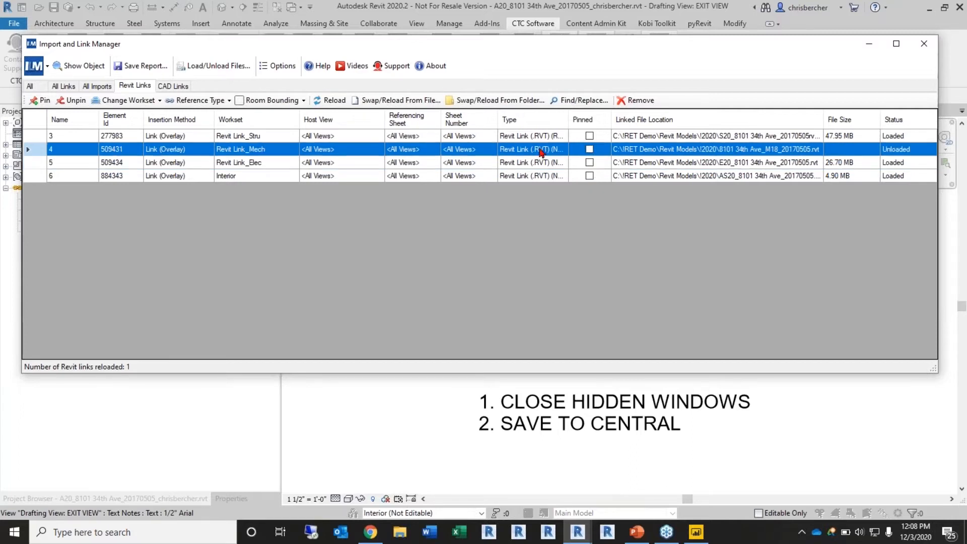
click(411, 101)
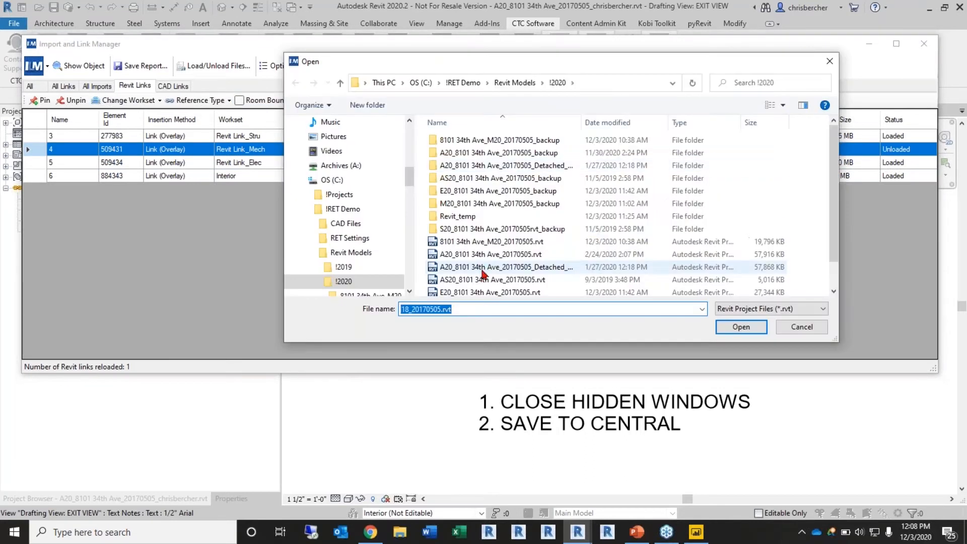
scroll(481, 272, down, 1)
click(484, 276)
click(741, 327)
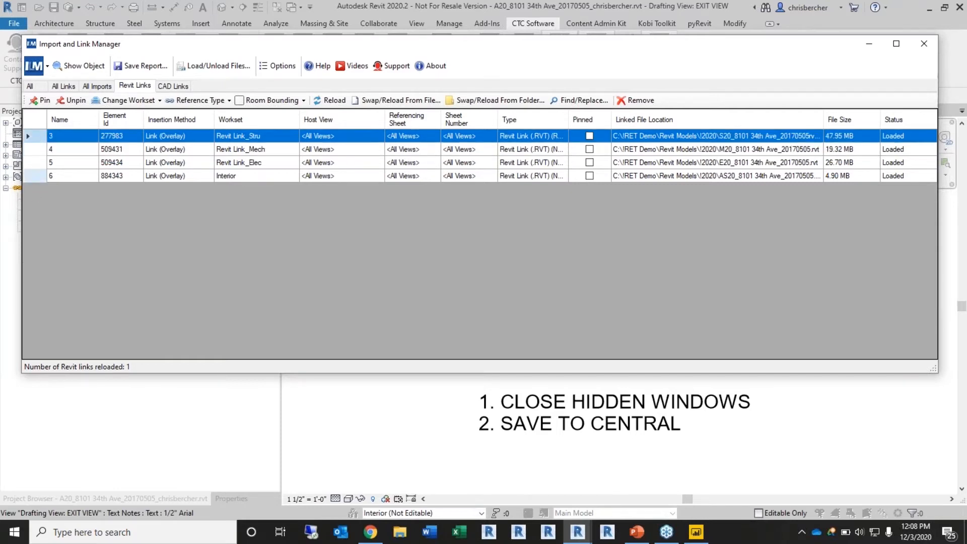
Step: Pin all four Revit links, then select the link on the Interior workset
shift+click(34, 177)
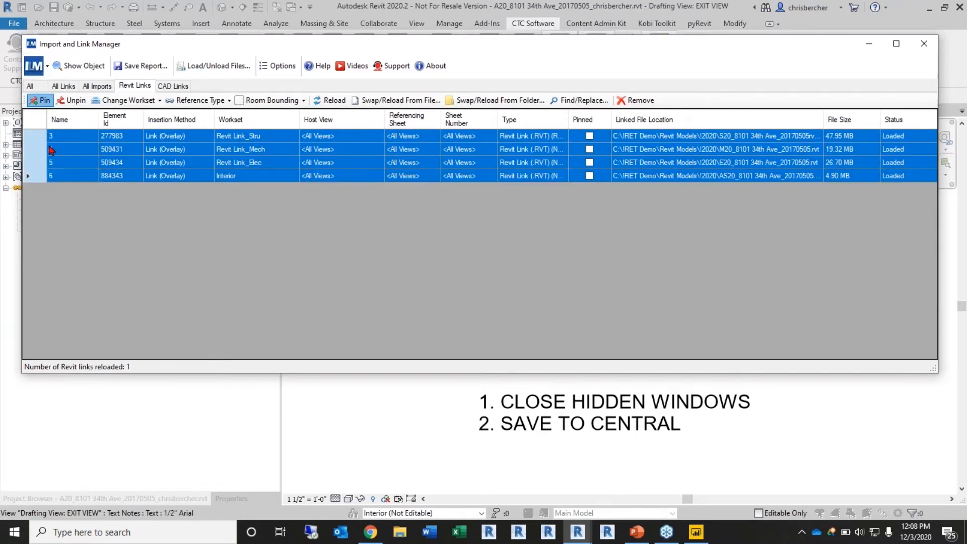
click(40, 101)
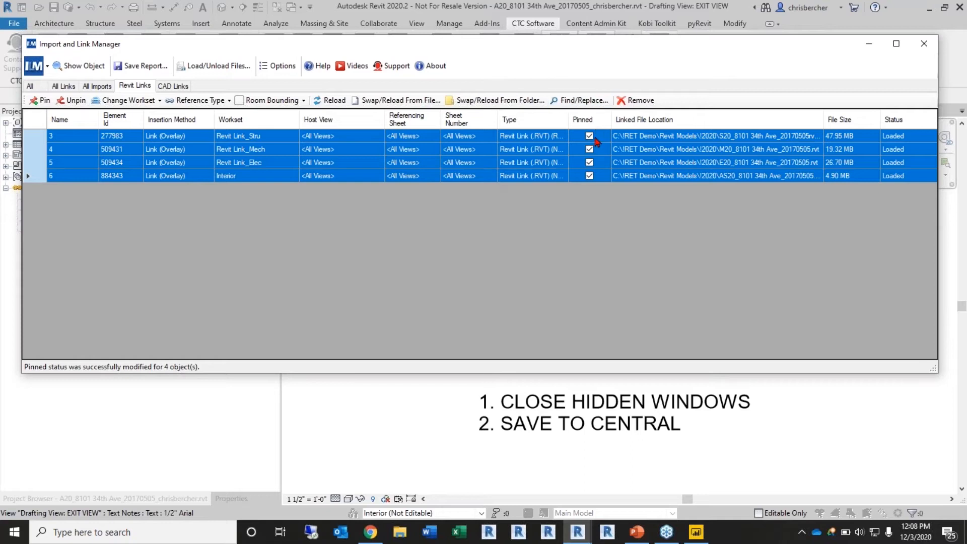
click(253, 164)
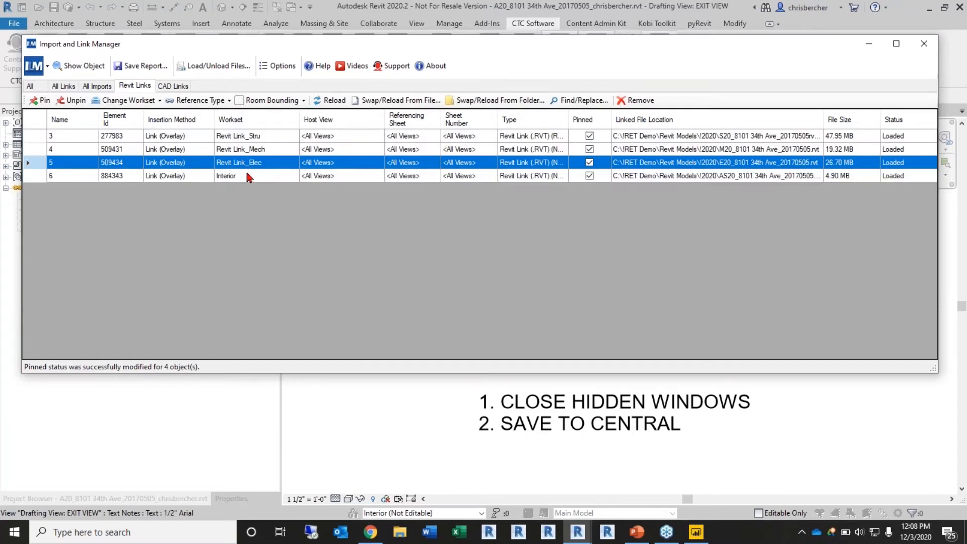
click(268, 177)
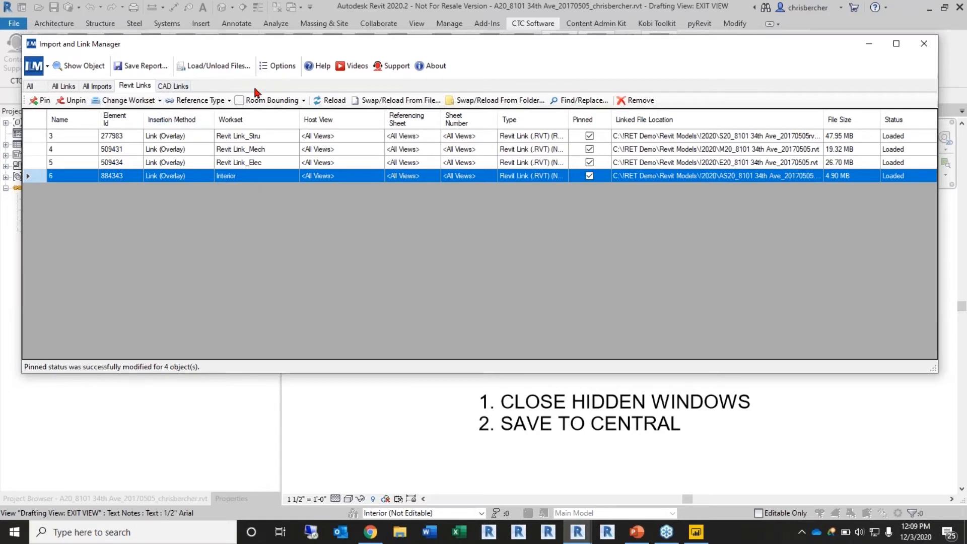
Step: Move the AS20 link from the Interior workset onto the Revit Link workset
click(154, 100)
click(130, 100)
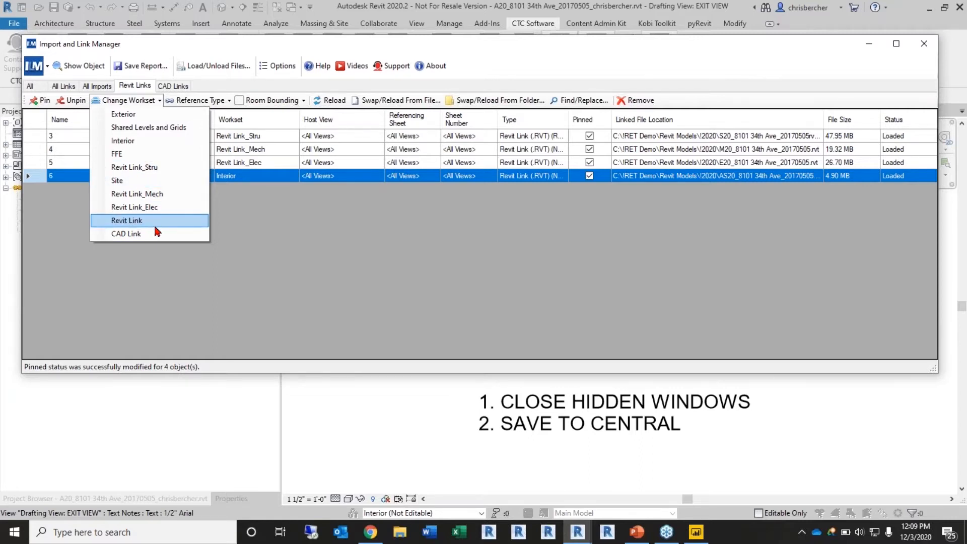
click(122, 221)
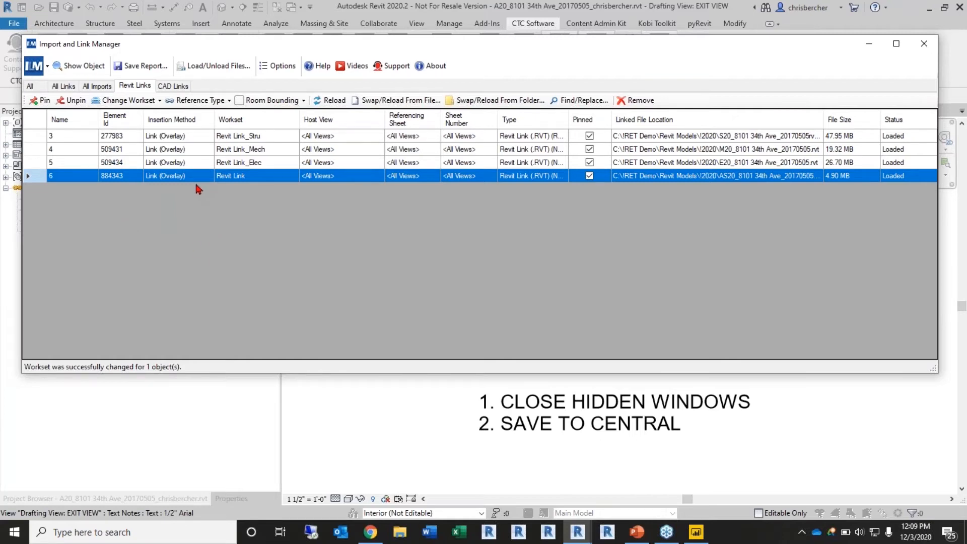
click(214, 101)
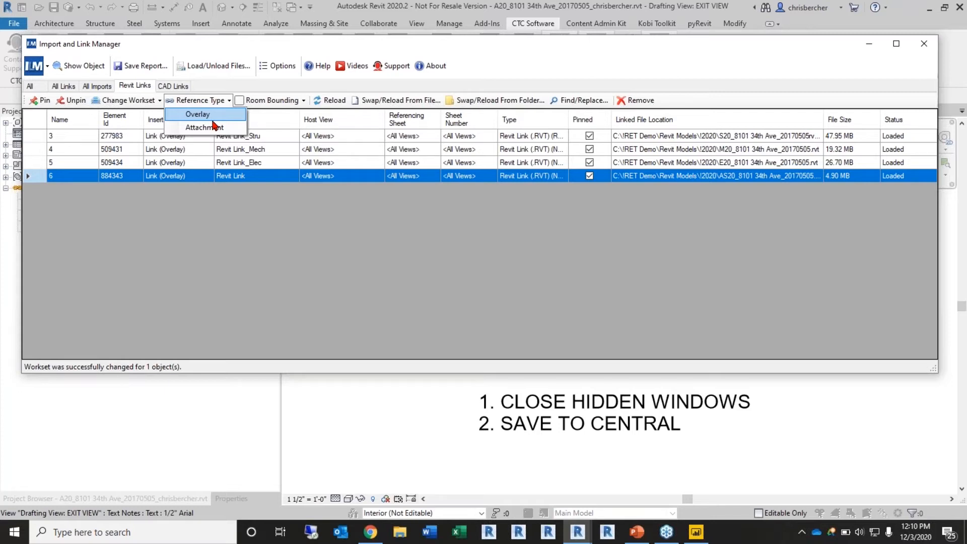
Step: Keep the reference type as Overlay and display the CAD Links tab
click(220, 115)
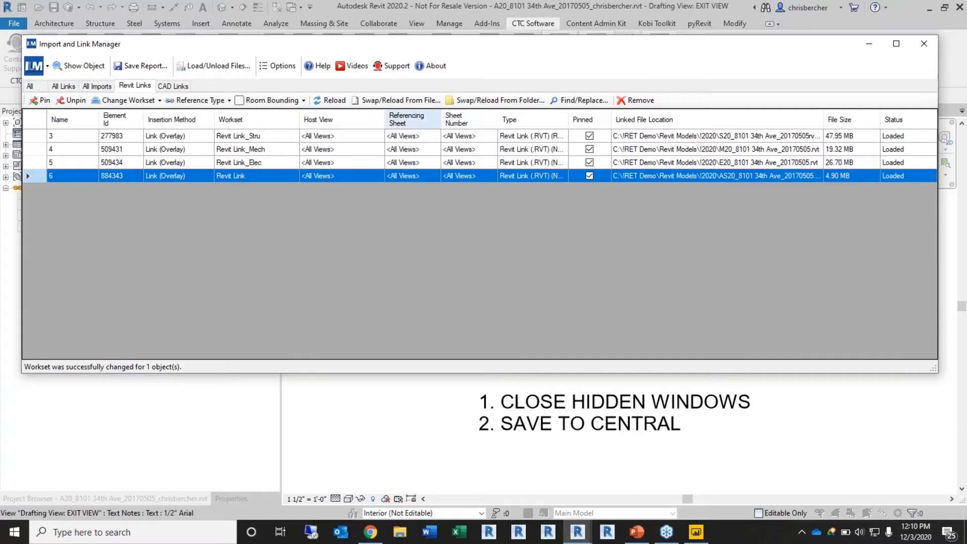
click(173, 87)
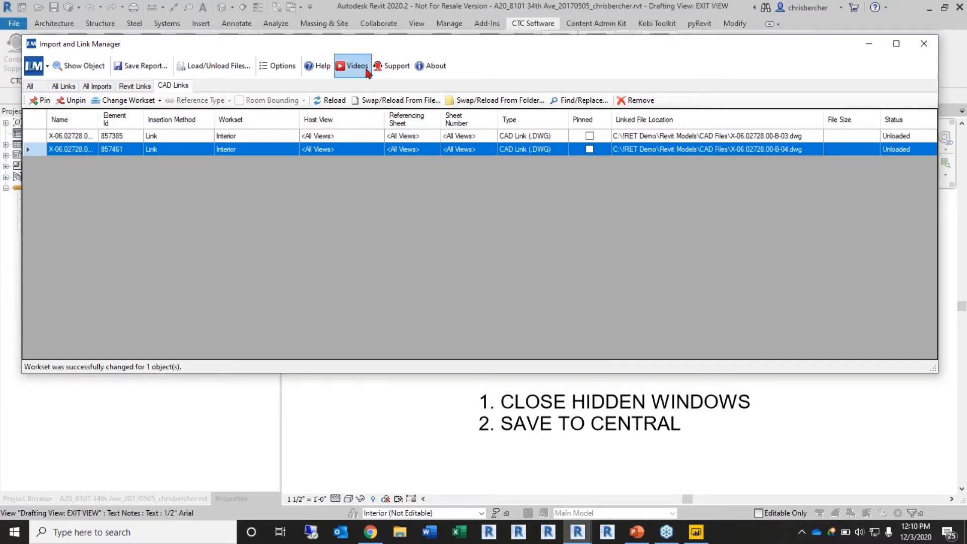
drag(770, 49, 761, 85)
Step: Close the Import and Link Manager and synchronize the project with the central model
click(915, 79)
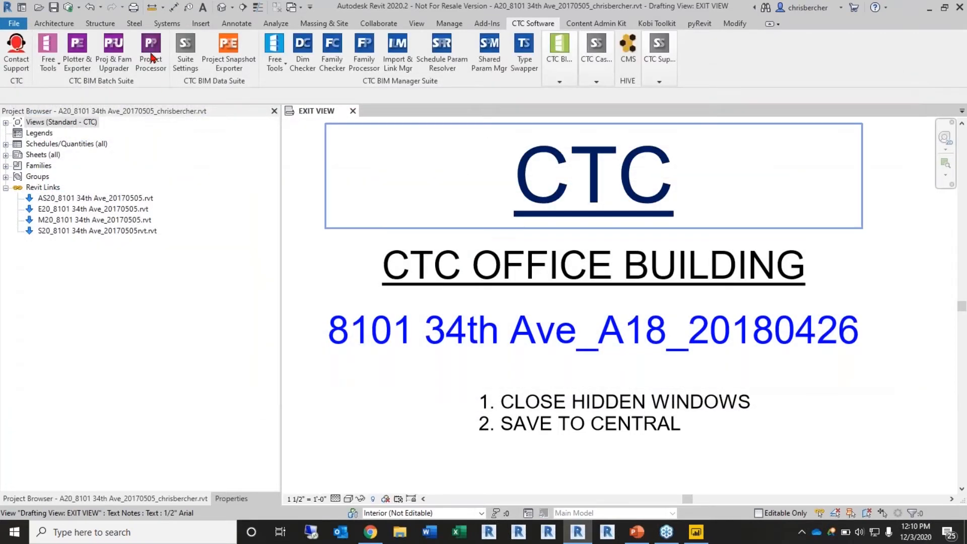
click(68, 7)
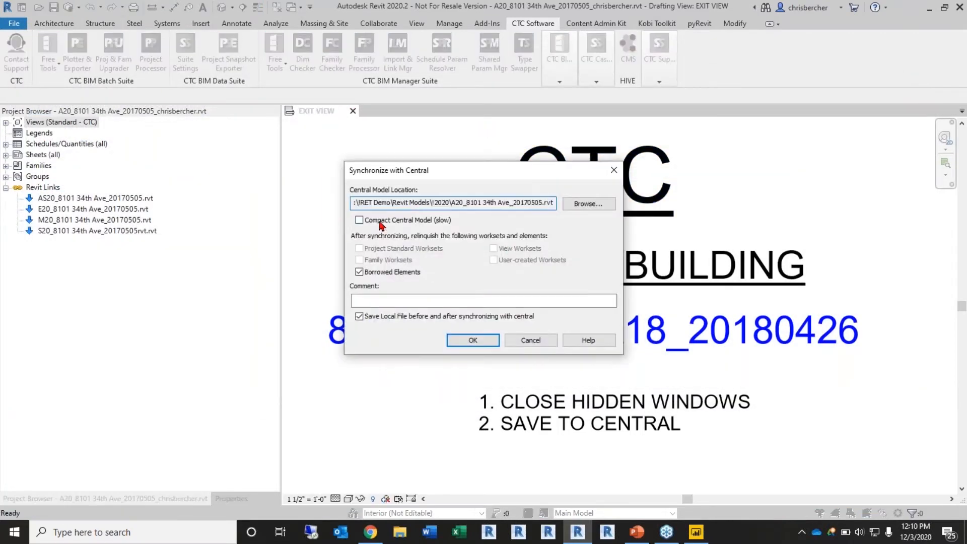
click(472, 340)
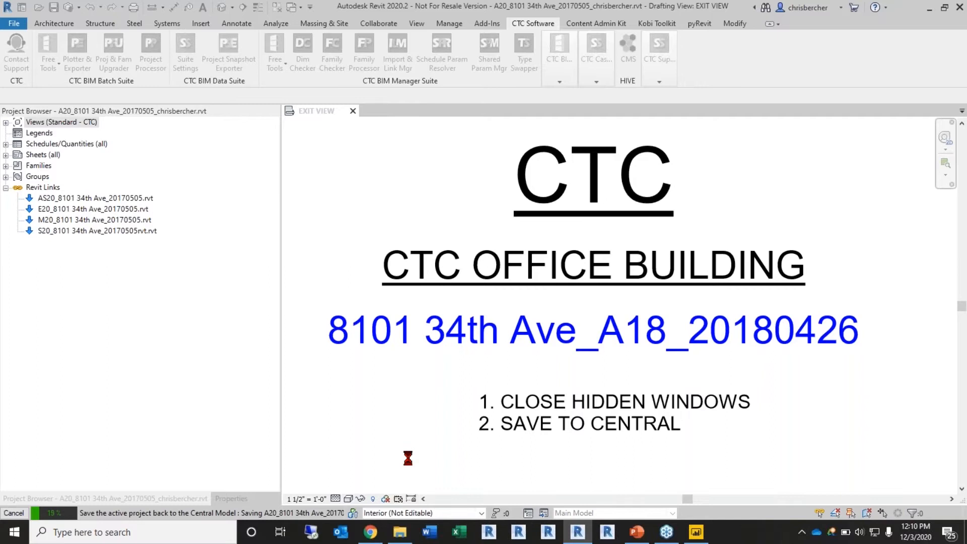
key(super+e)
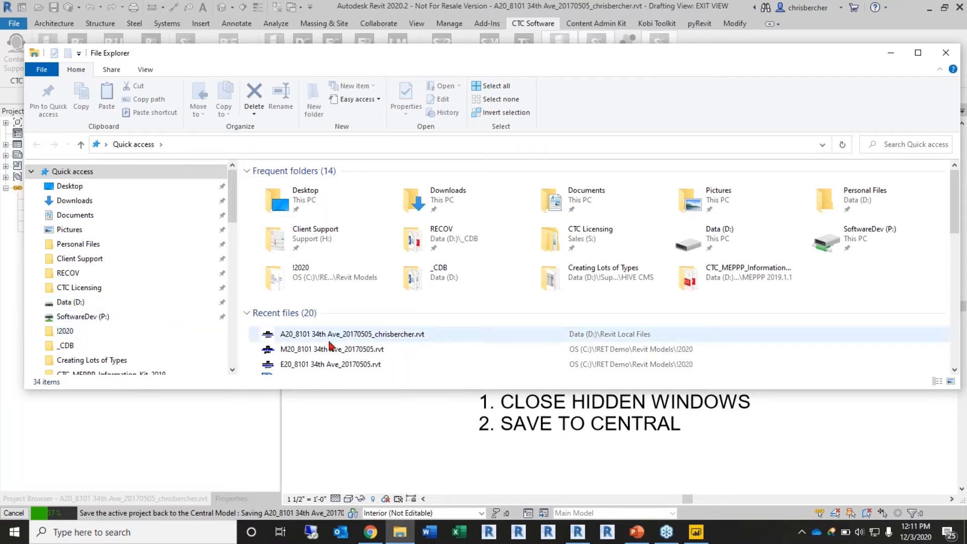
Step: Open Manage Revit Project Links for the recent file M20_8101 34th Ave_20170505.rvt
scroll(426, 348, down, 1)
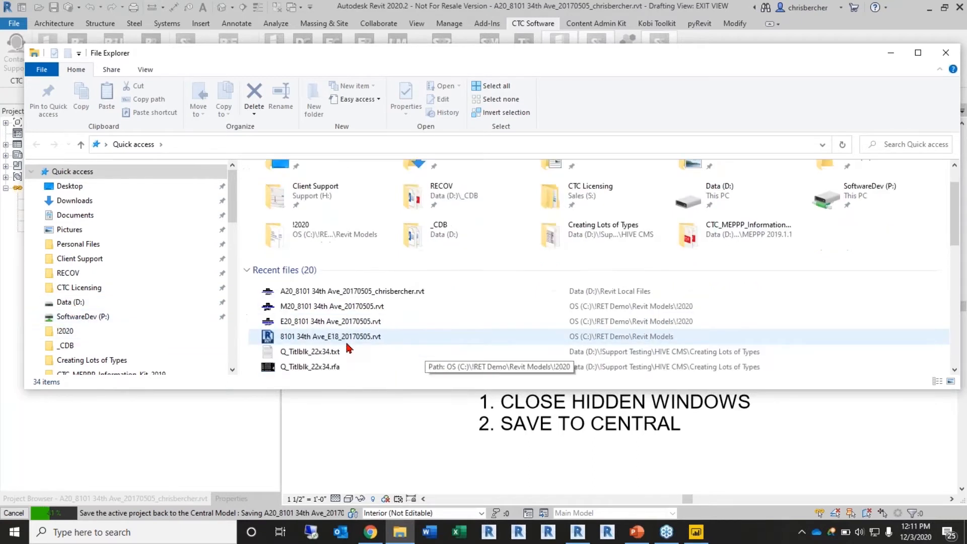
click(319, 307)
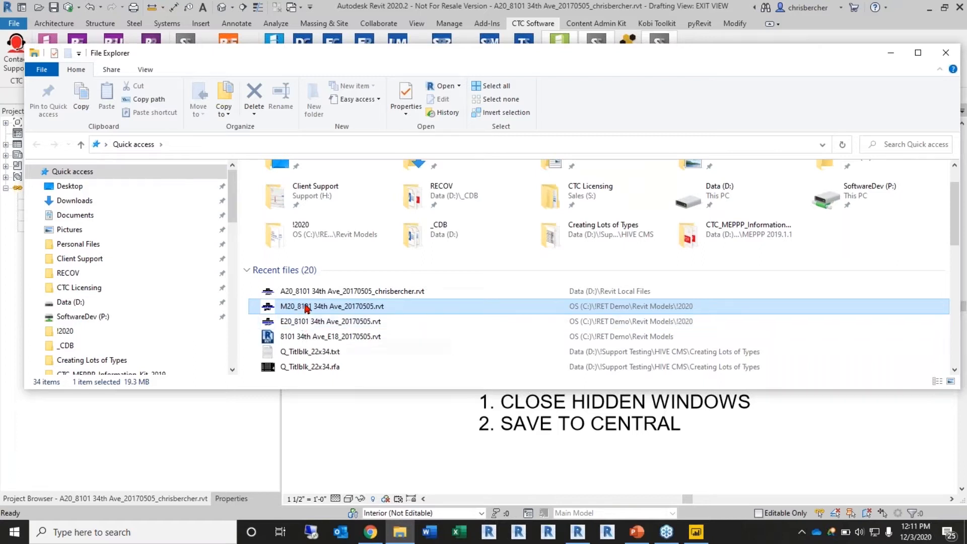
right_click(356, 305)
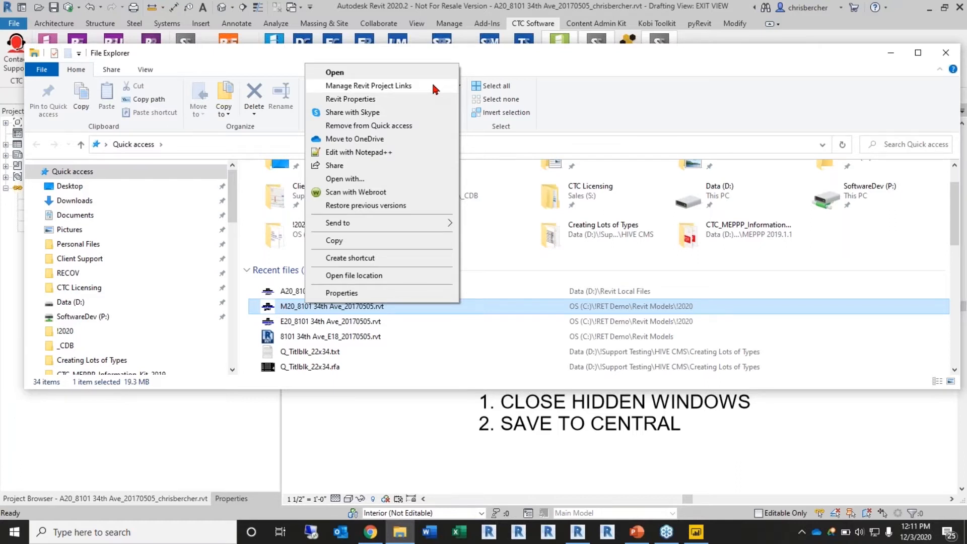
click(399, 89)
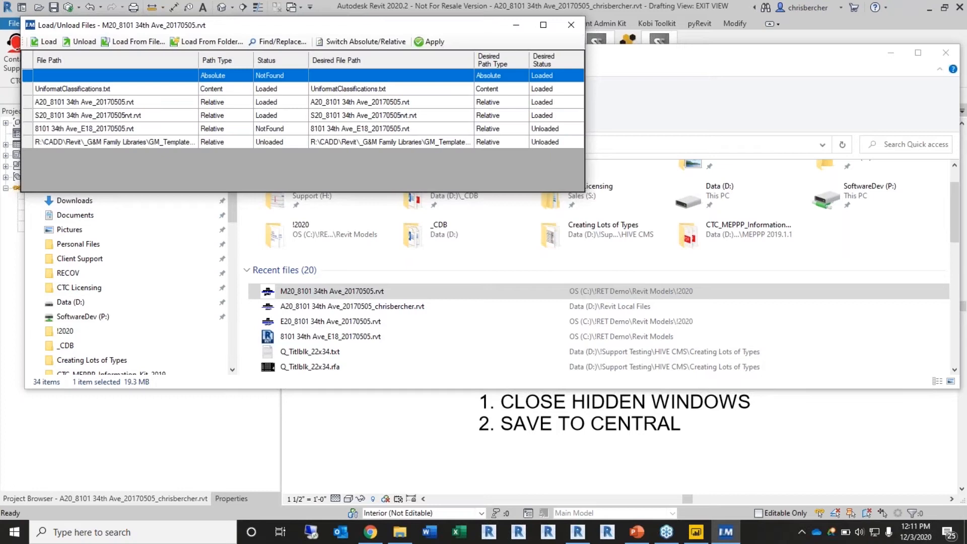
Step: Select the missing 8101 34th Ave_E18_20170505.rvt link and start loading a replacement from file
drag(362, 29, 474, 57)
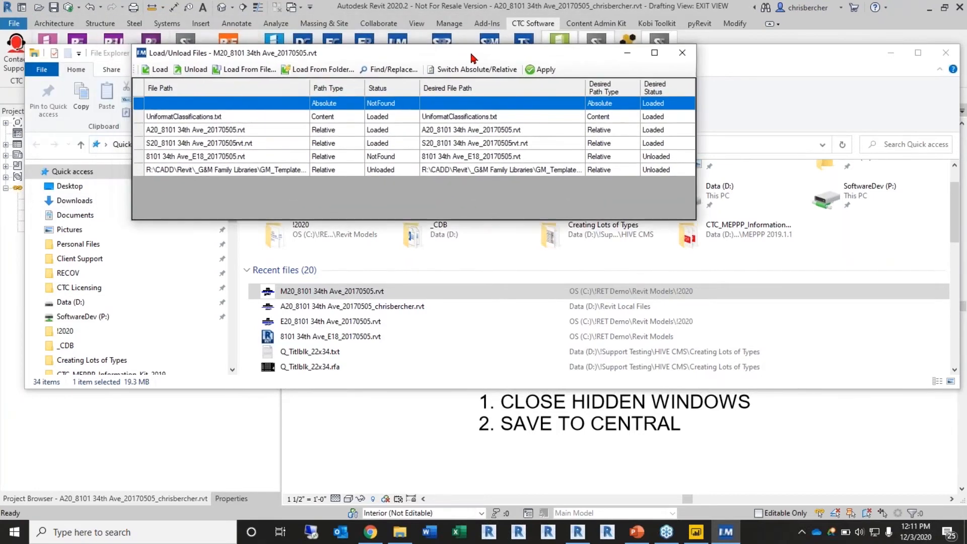
drag(695, 220, 763, 262)
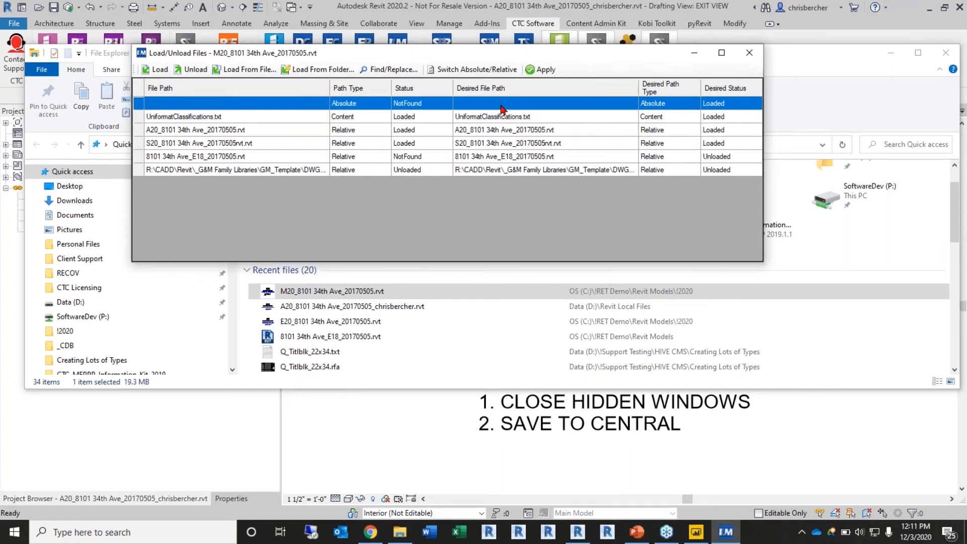
click(280, 143)
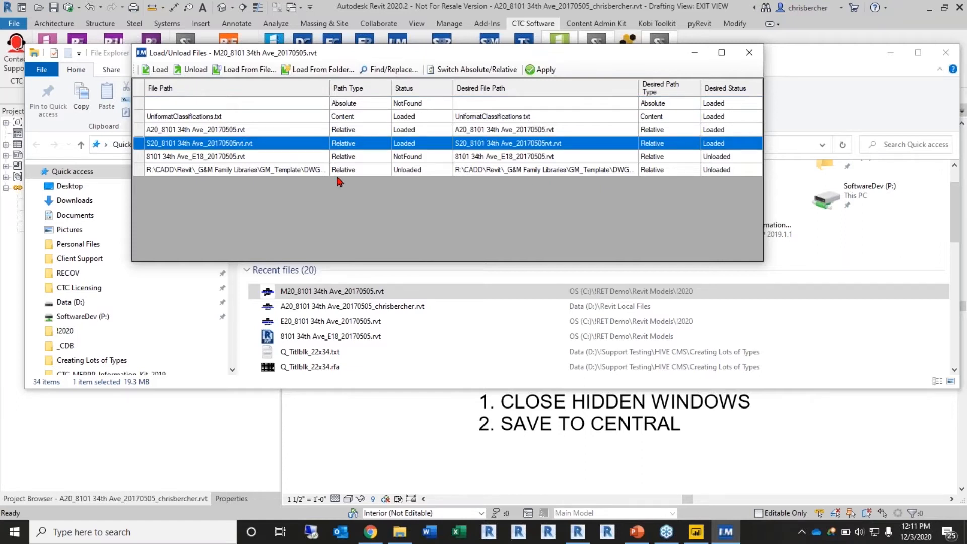
click(298, 156)
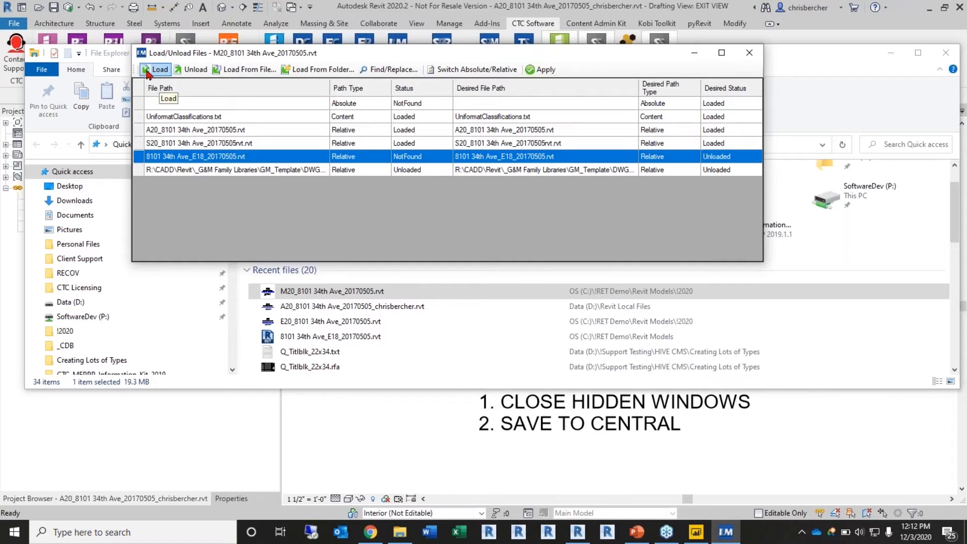
click(246, 70)
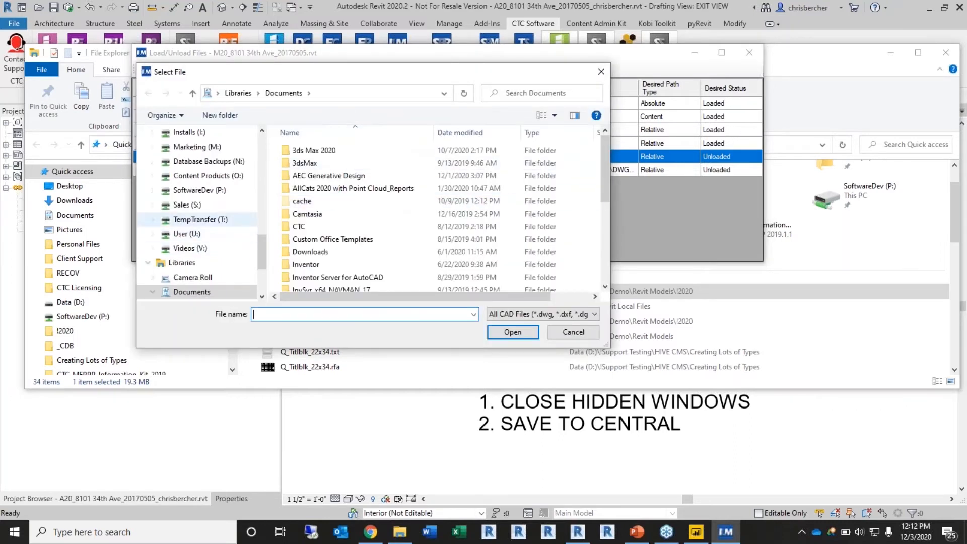
Step: Pick E20_8101 34th Ave_20170505.rvt from C:\!RET Demo\Revit Models\!2020 as the E18 replacement
click(583, 314)
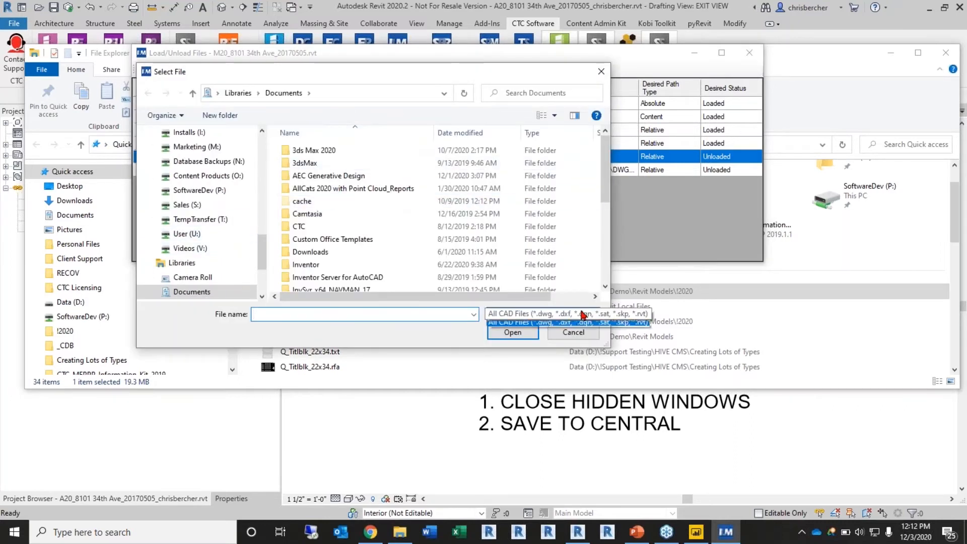
click(579, 280)
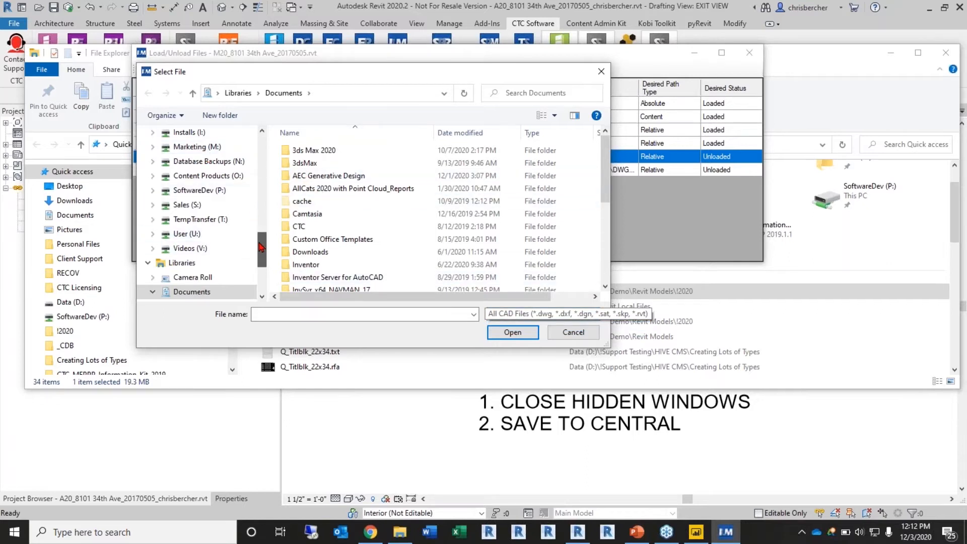
scroll(184, 217, up, 3)
click(182, 197)
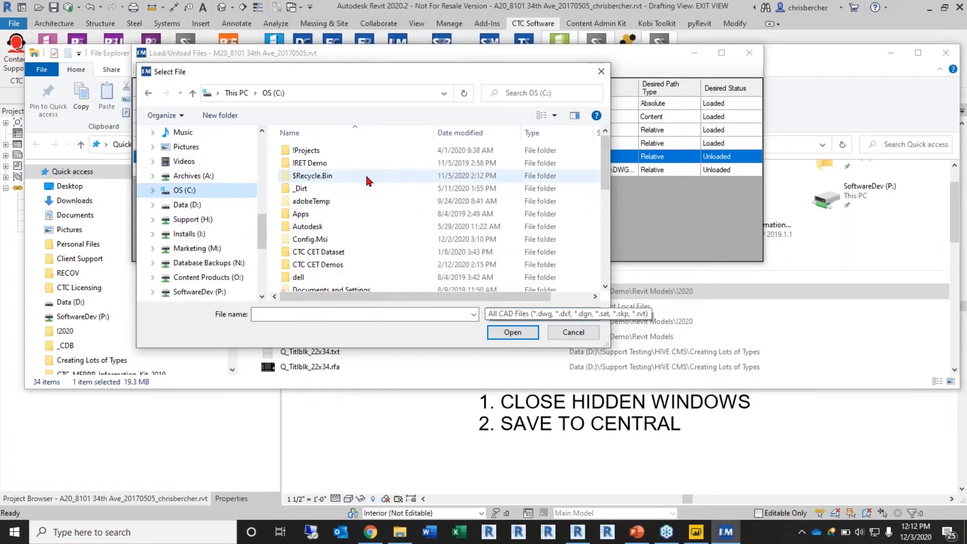
double_click(310, 162)
double_click(315, 176)
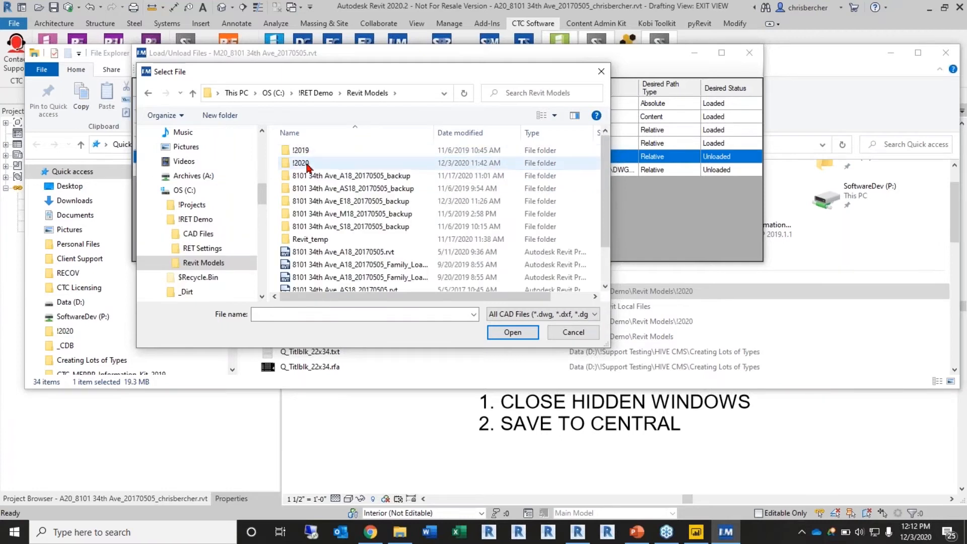
double_click(315, 162)
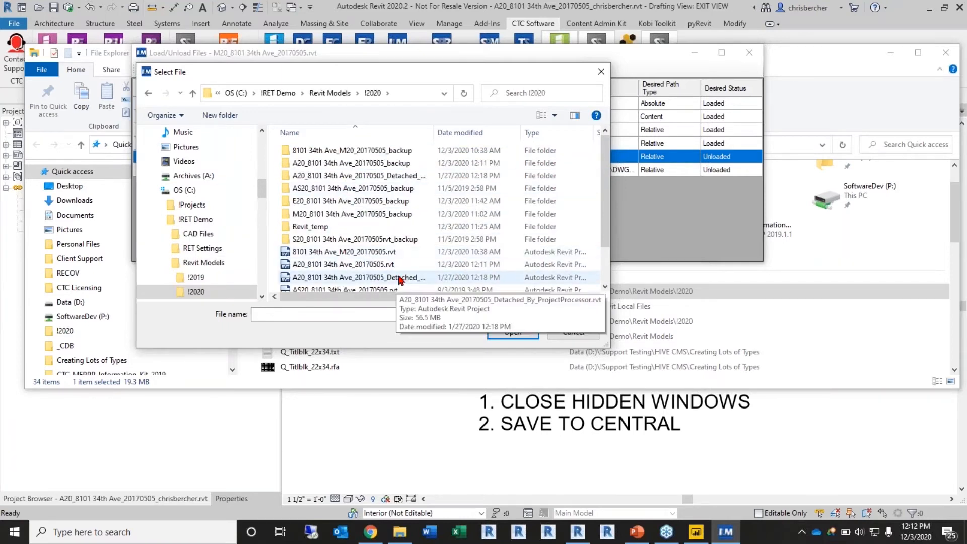
scroll(400, 280, down, 1)
click(437, 273)
click(514, 333)
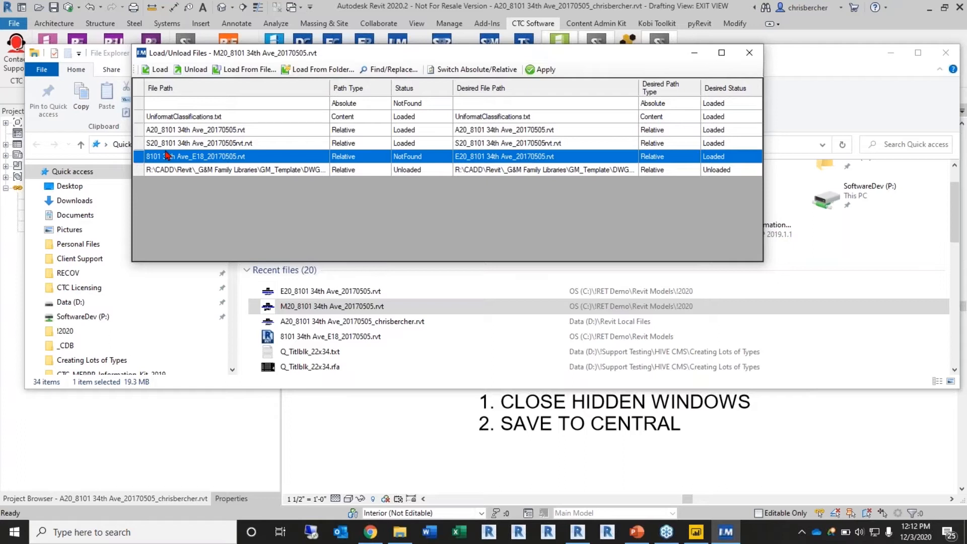
Step: Apply the pending link changes to the workshared project and acknowledge the confirmation
click(542, 70)
click(526, 316)
click(571, 320)
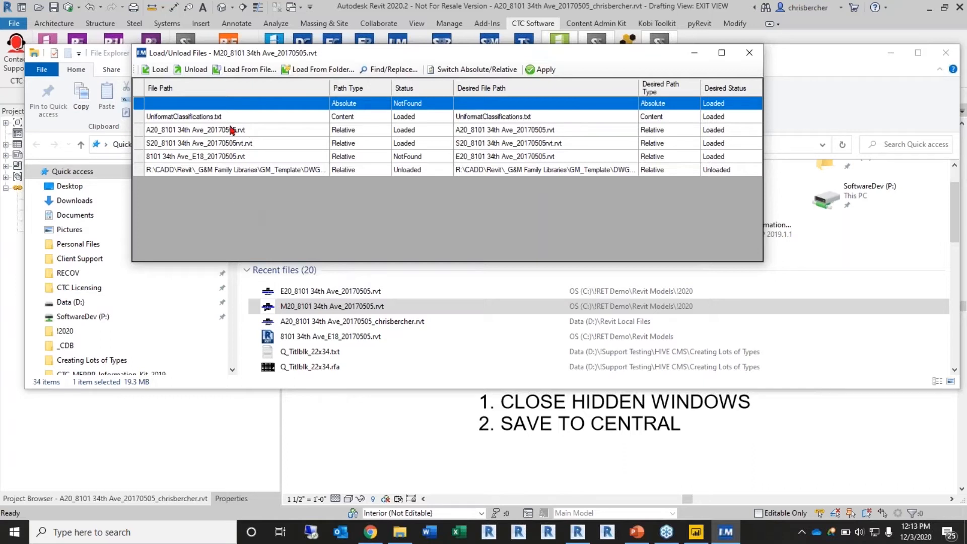
Step: Review the unloaded R:\CADD library link, then close the Load/Unload Files tool
drag(369, 57, 373, 68)
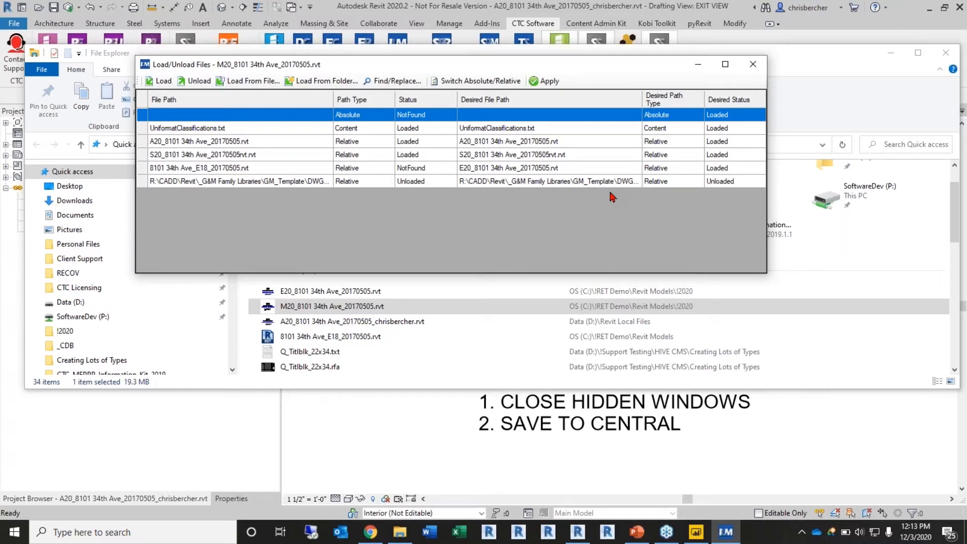
drag(483, 70, 537, 146)
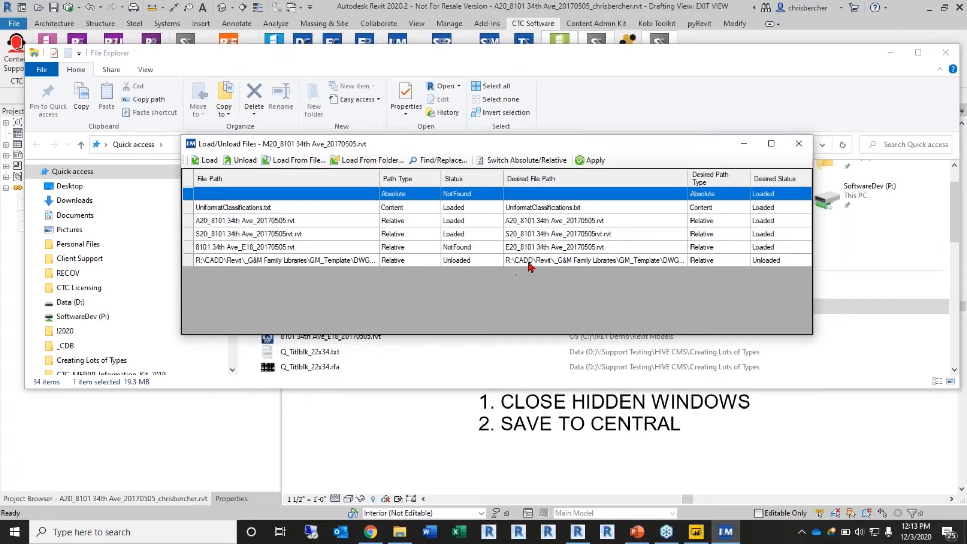
click(279, 262)
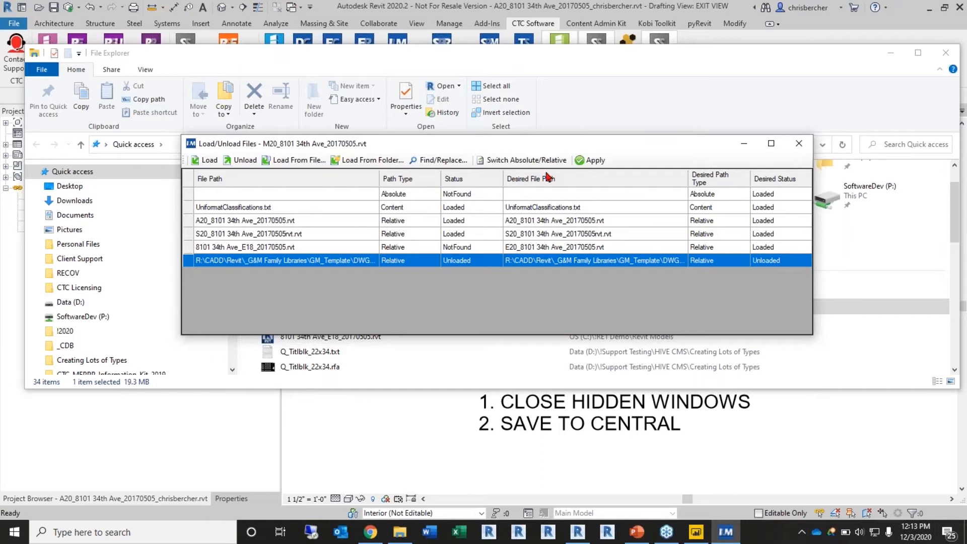
drag(632, 135, 630, 144)
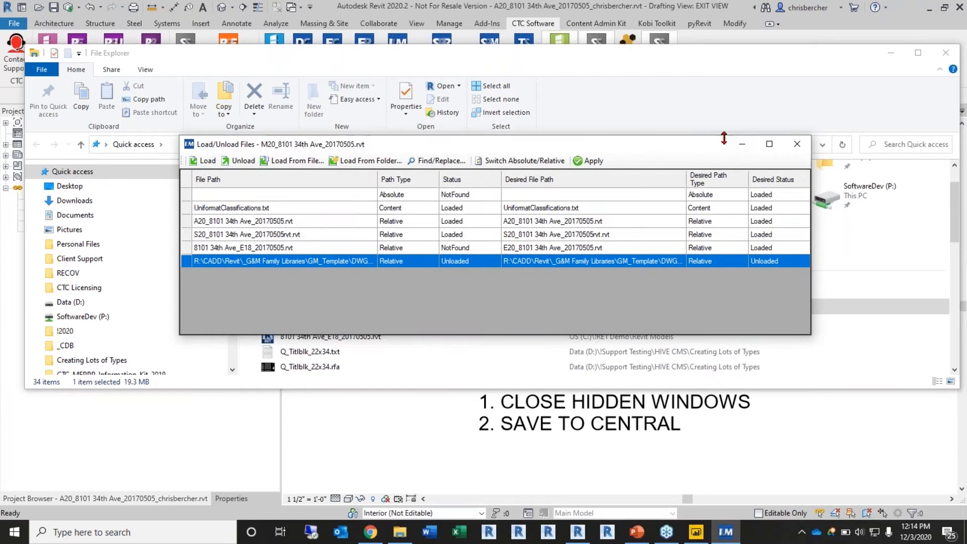
click(797, 144)
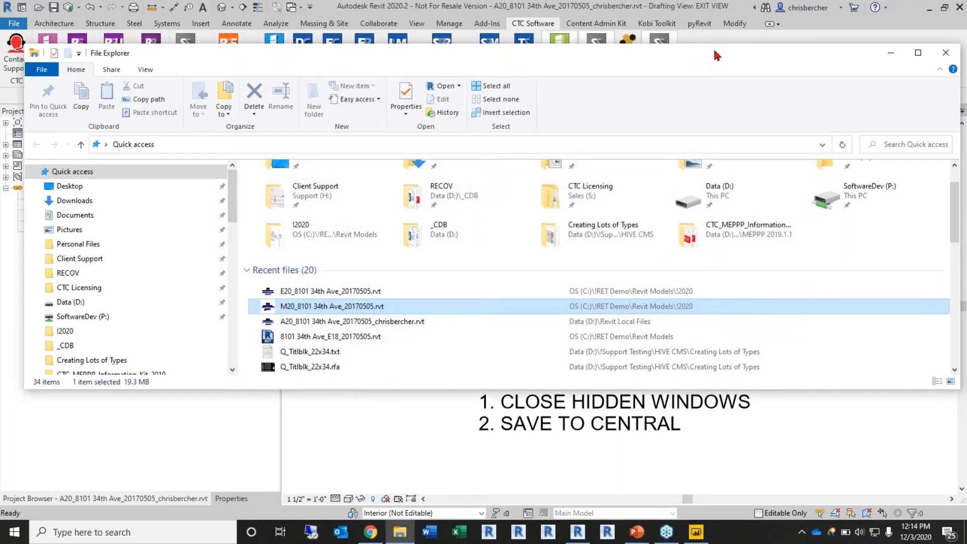
Step: Minimize File Explorer and open the Import and Link Manager, reopening it after it stays blank
drag(713, 59, 709, 49)
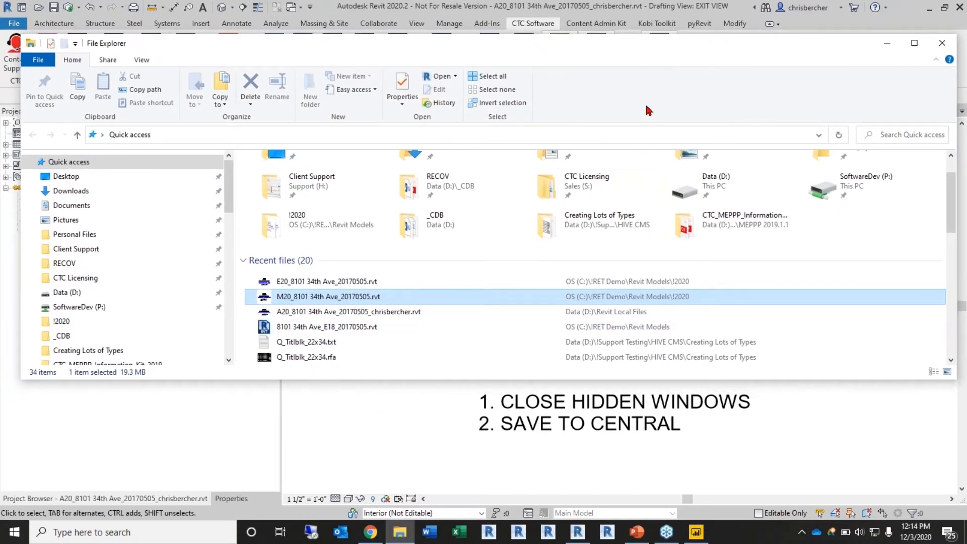
click(886, 43)
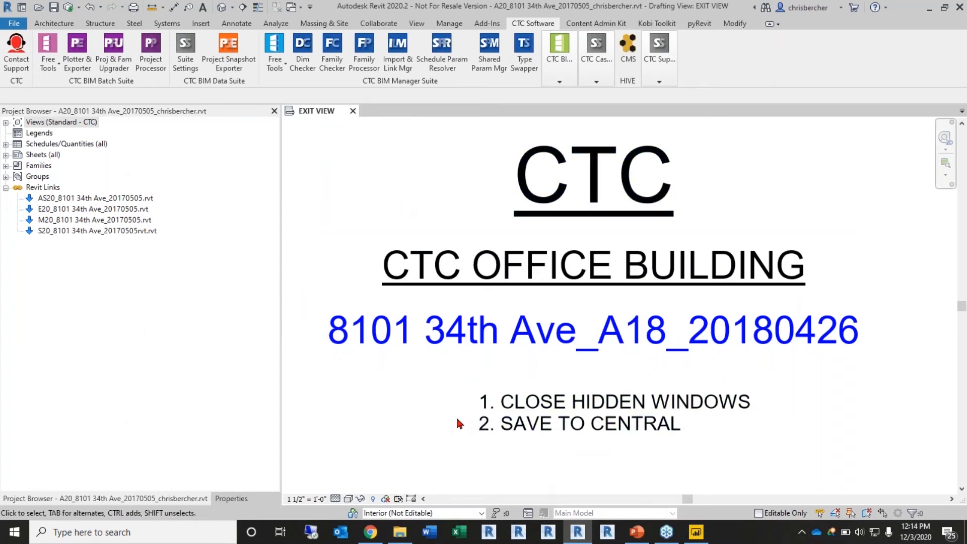
click(398, 67)
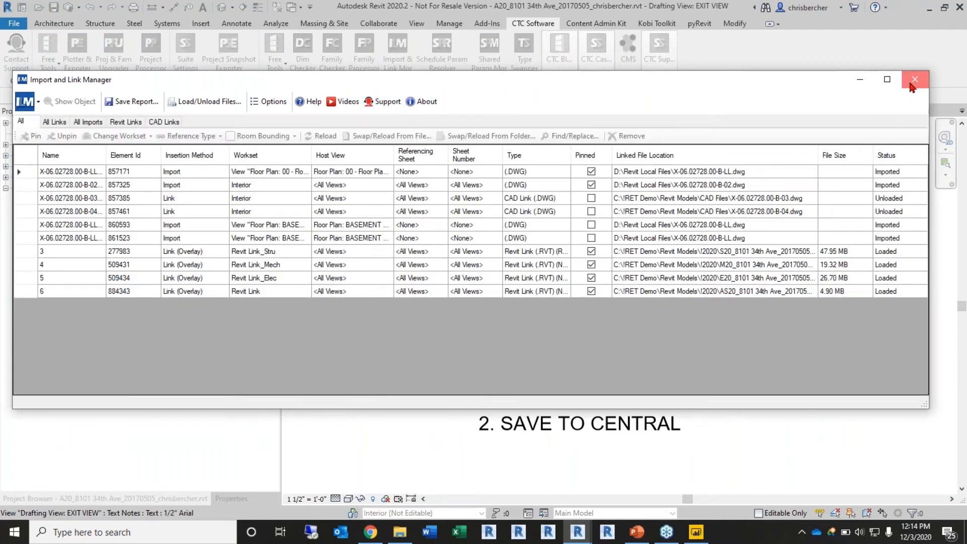
click(913, 85)
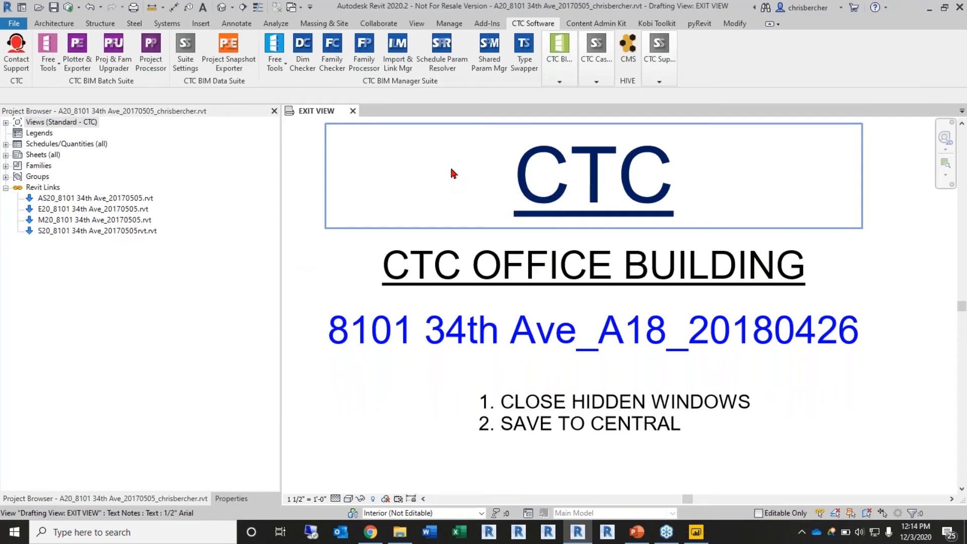
click(403, 71)
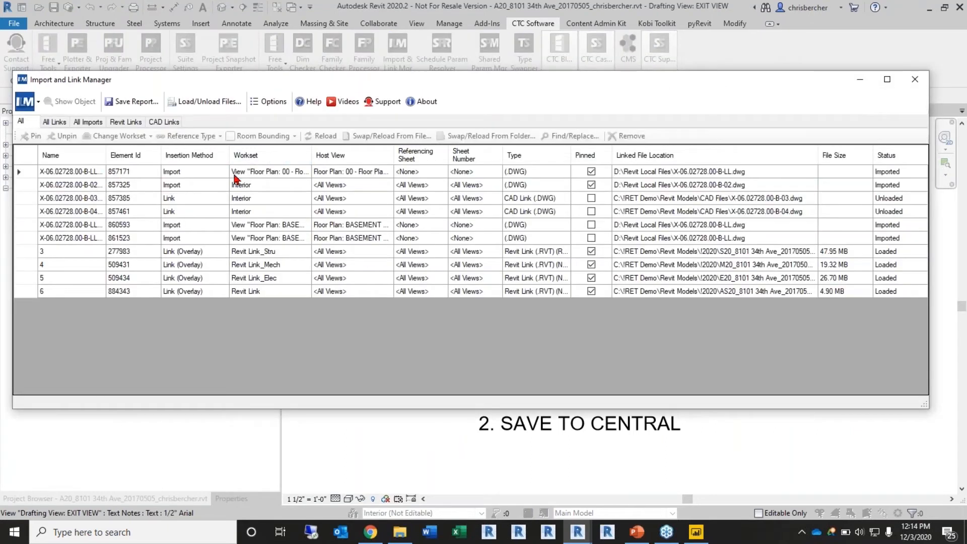
click(56, 185)
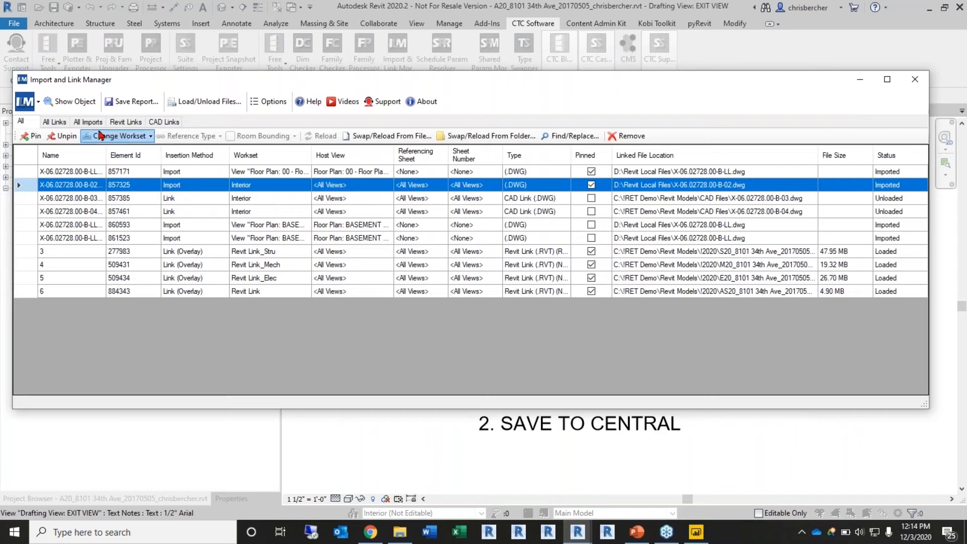
click(374, 143)
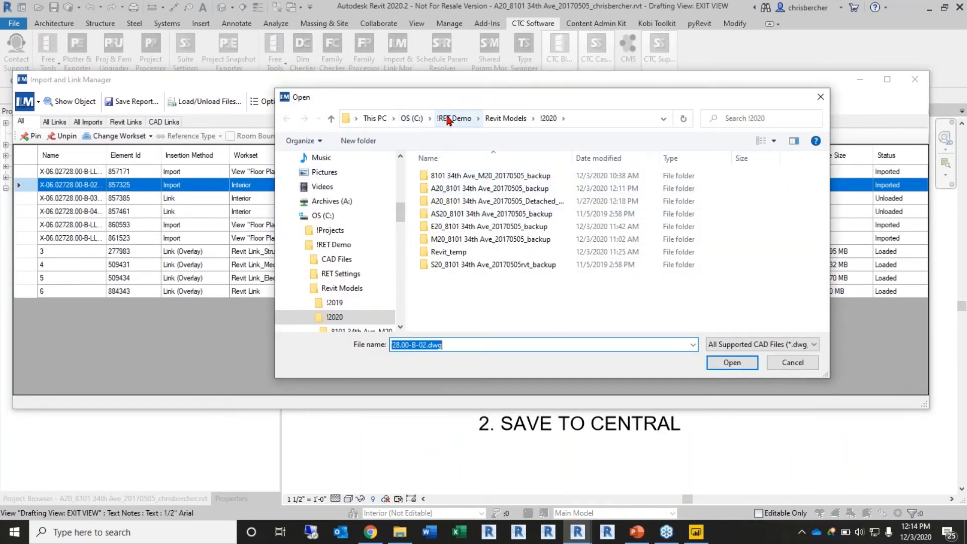
click(377, 118)
double_click(591, 312)
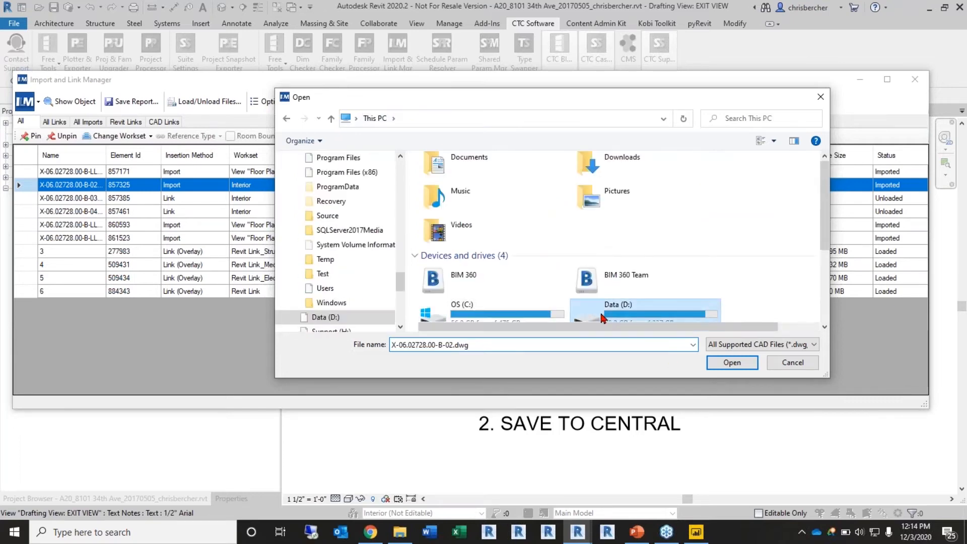
double_click(468, 202)
double_click(448, 177)
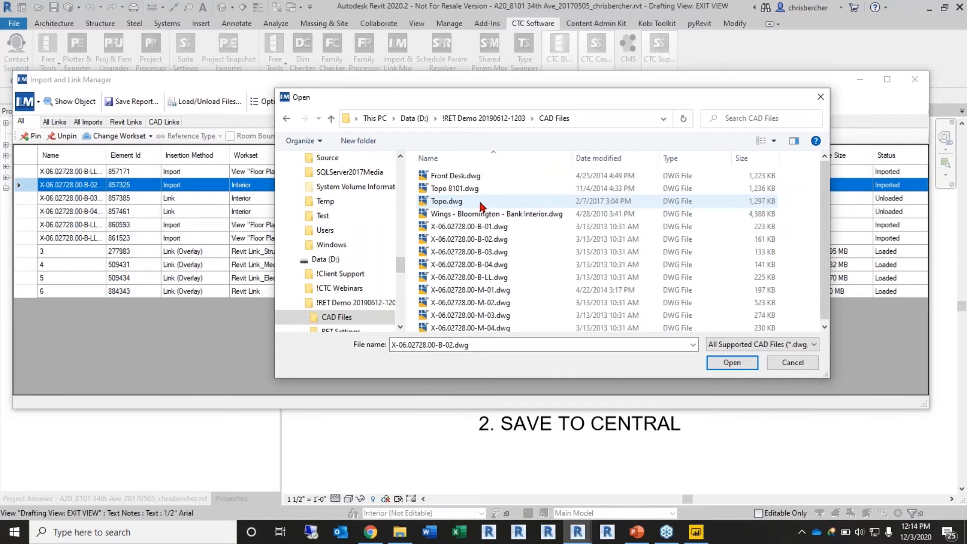
click(495, 240)
click(732, 363)
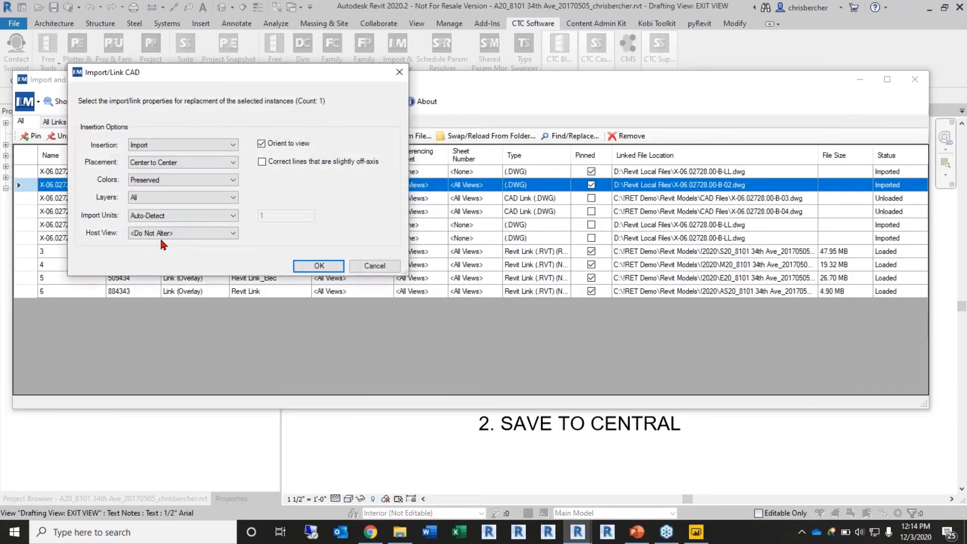
Step: Try Link insertion, keeping Center to Center, Preserved colours, All layers and Auto-Detect units
drag(244, 75, 408, 91)
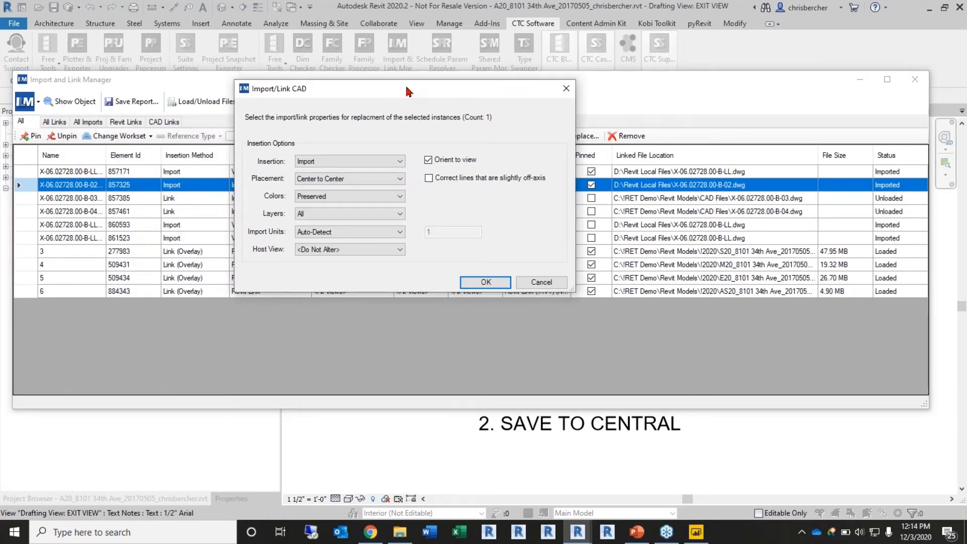
click(332, 163)
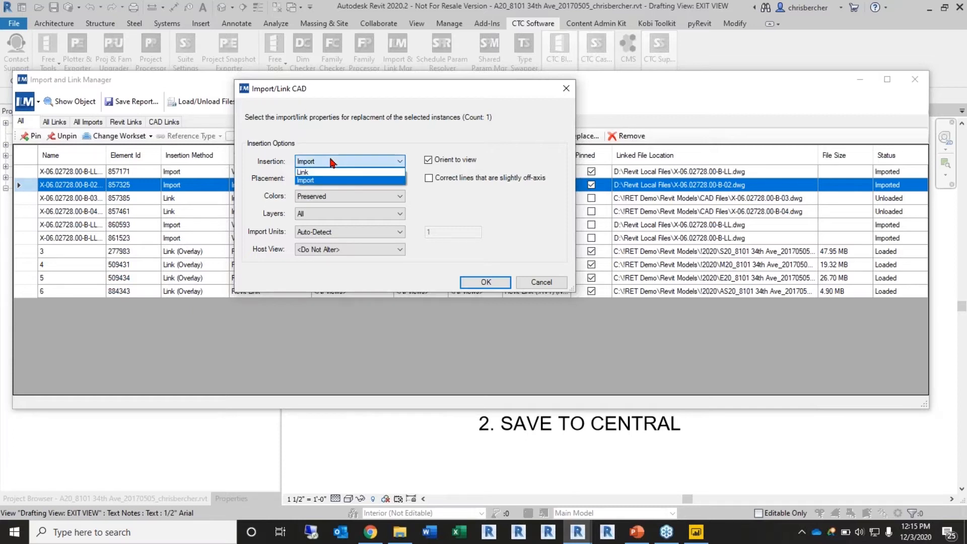
click(322, 172)
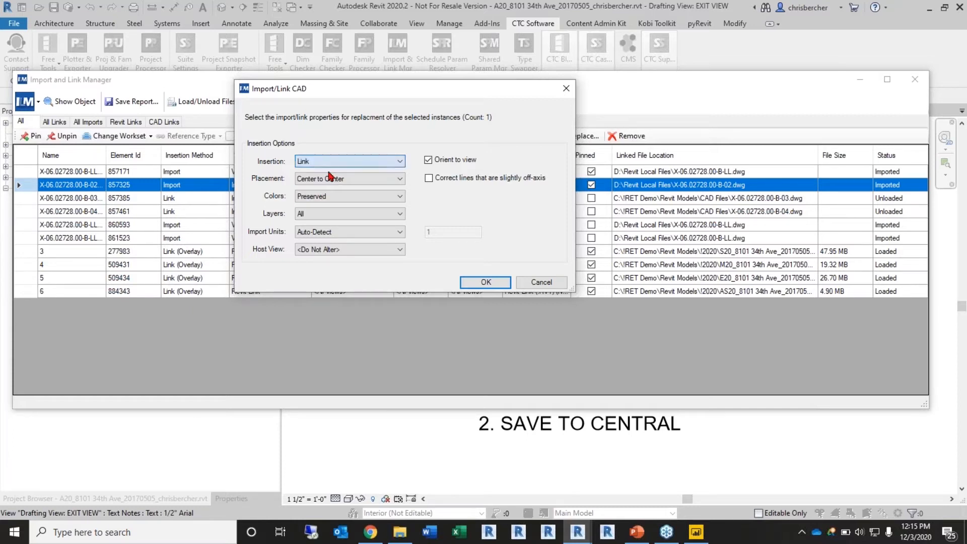
click(332, 180)
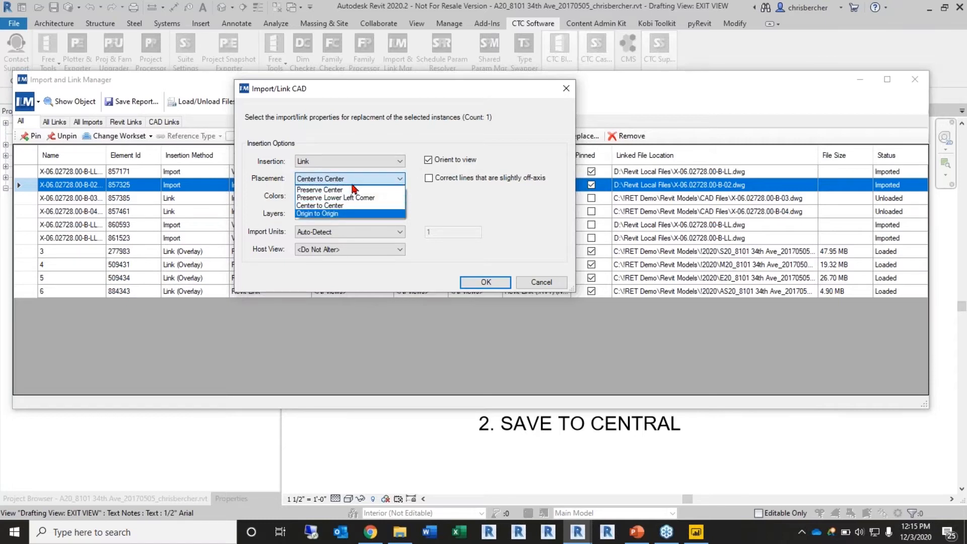
click(496, 200)
click(348, 197)
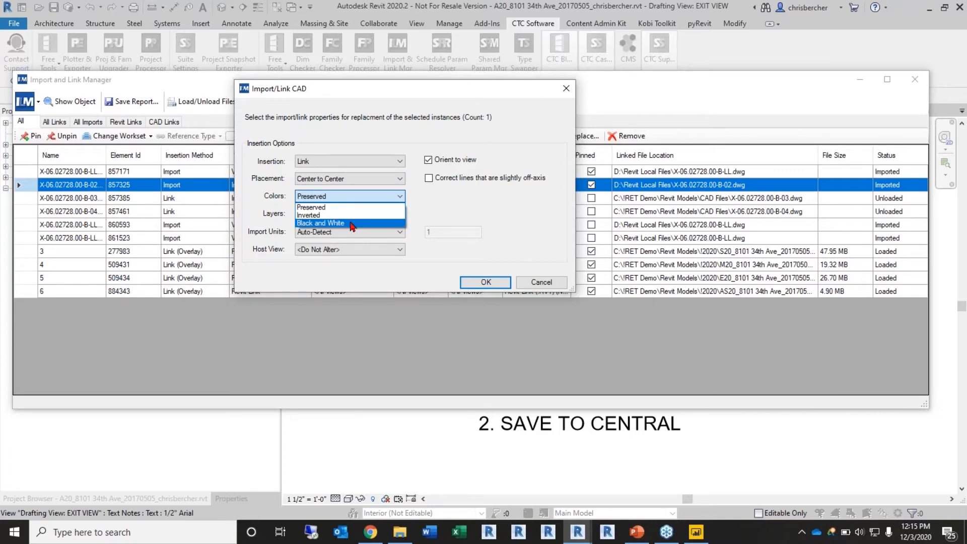
click(466, 206)
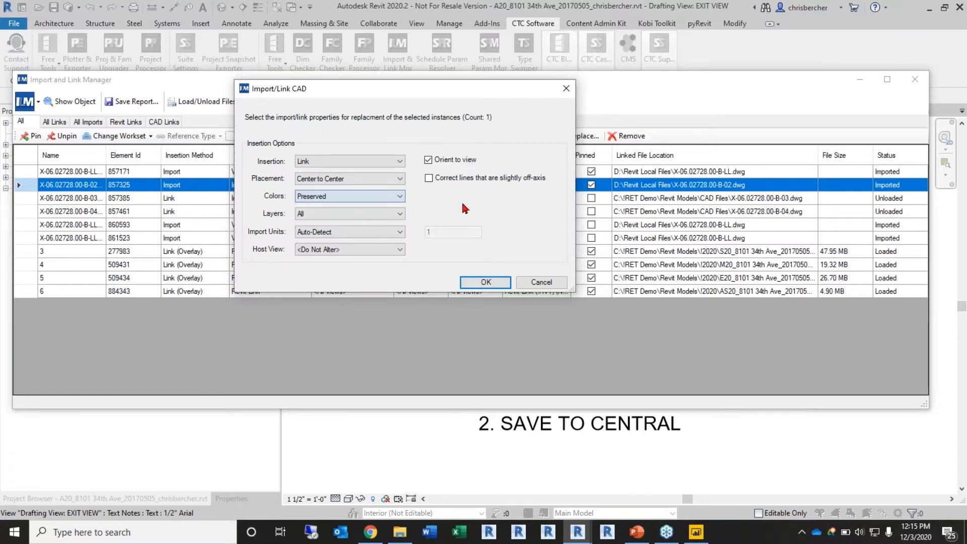
click(373, 214)
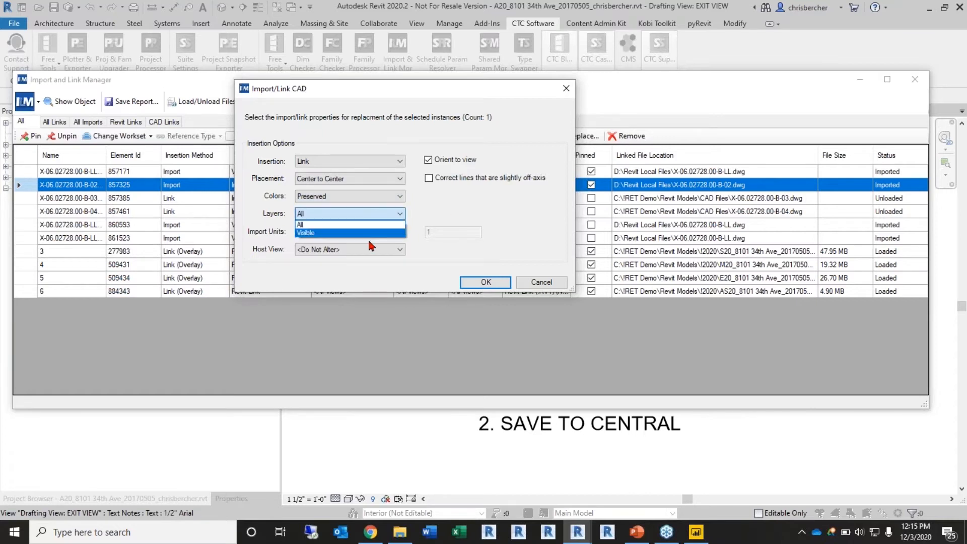
click(482, 210)
click(334, 232)
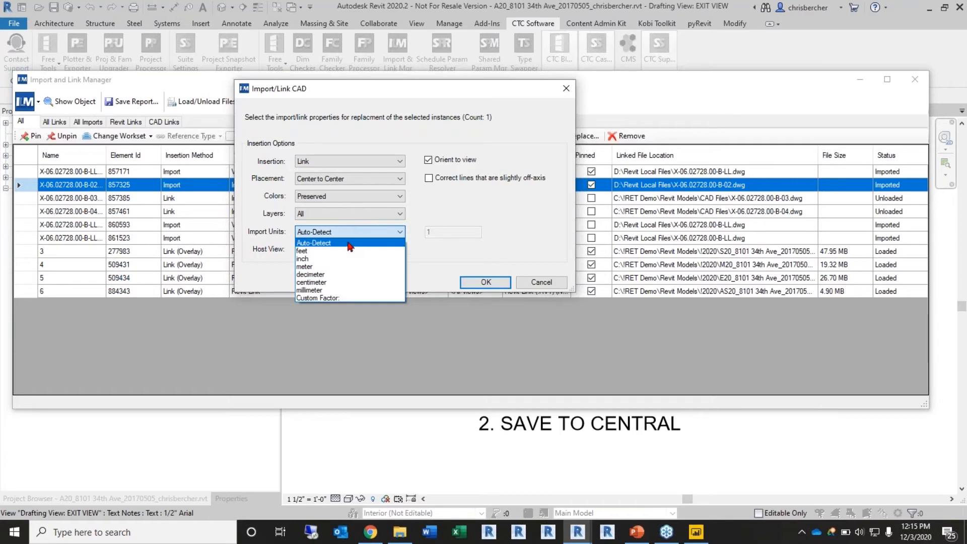
click(507, 202)
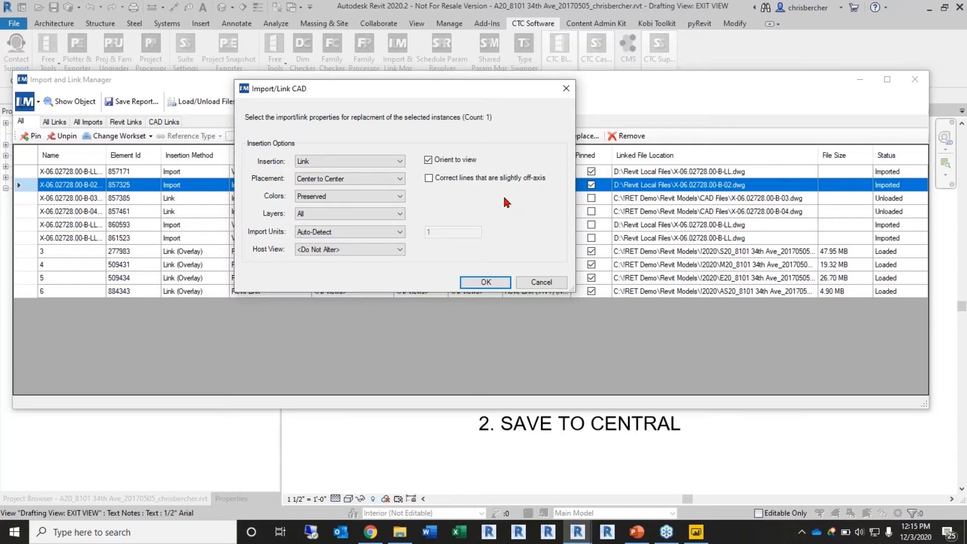
Step: Switch insertion back to Import, leave host view <Do Not Alter>, and cancel the replacement
drag(460, 90, 524, 80)
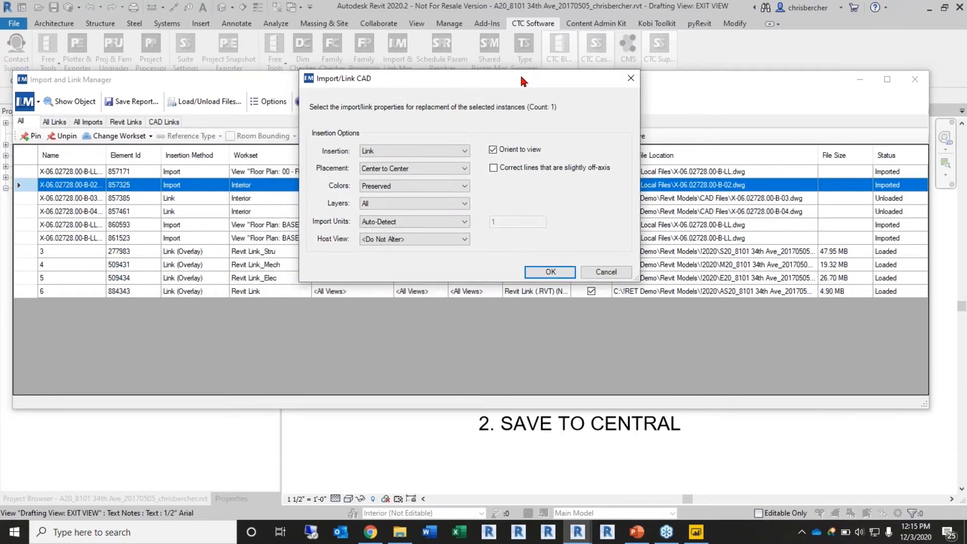
click(432, 240)
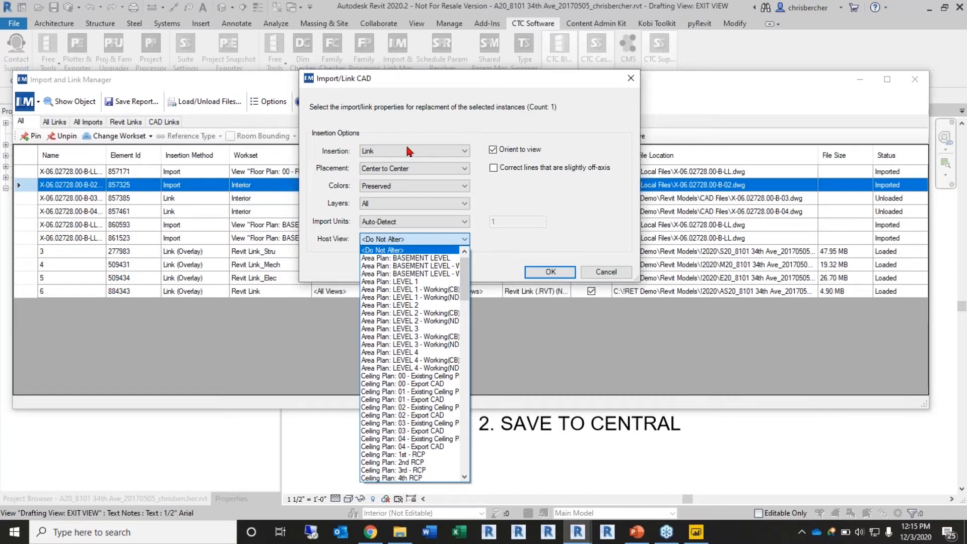
click(436, 151)
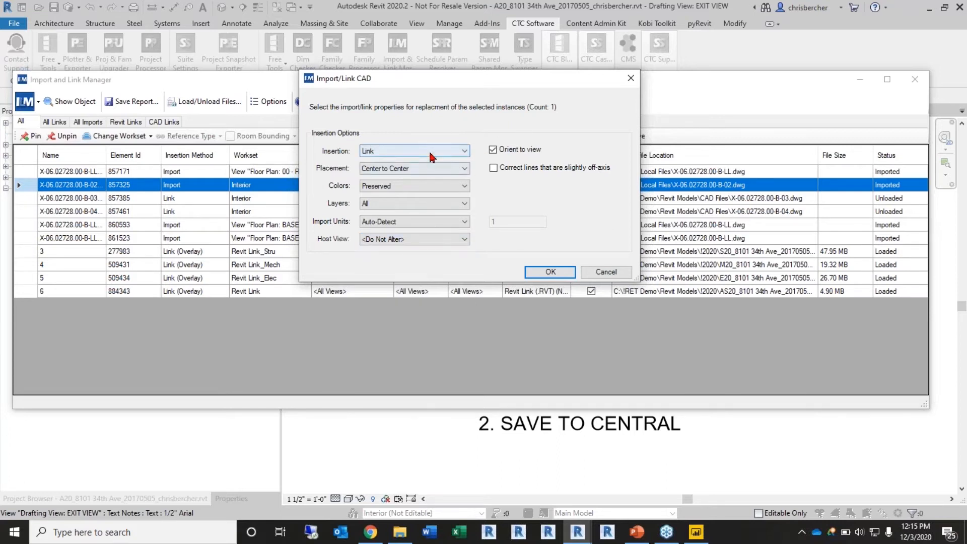
click(428, 170)
click(409, 239)
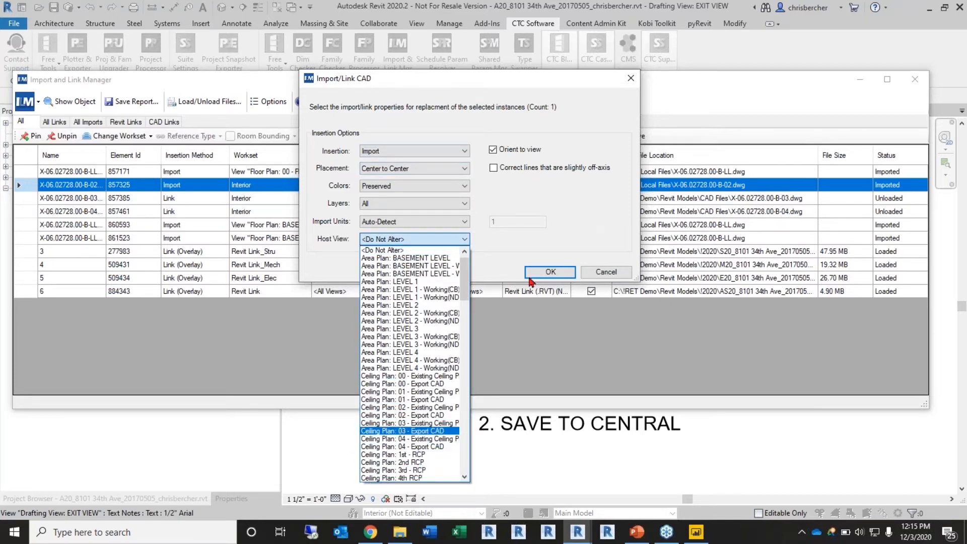
click(555, 108)
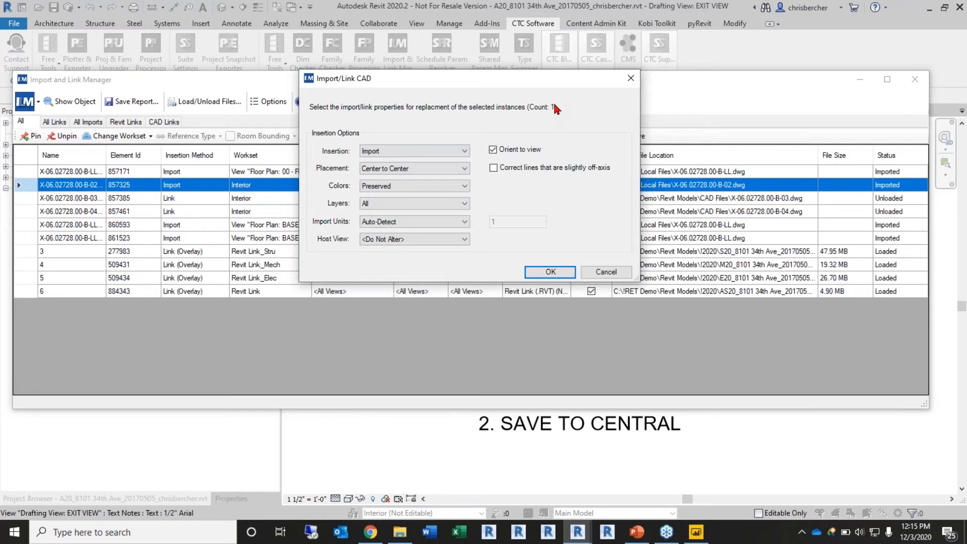
drag(521, 88, 541, 92)
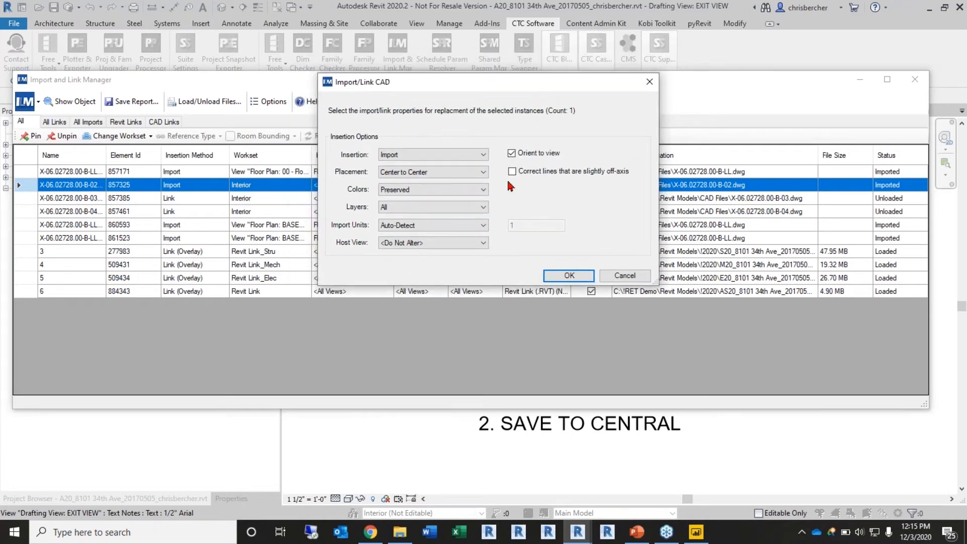
click(624, 275)
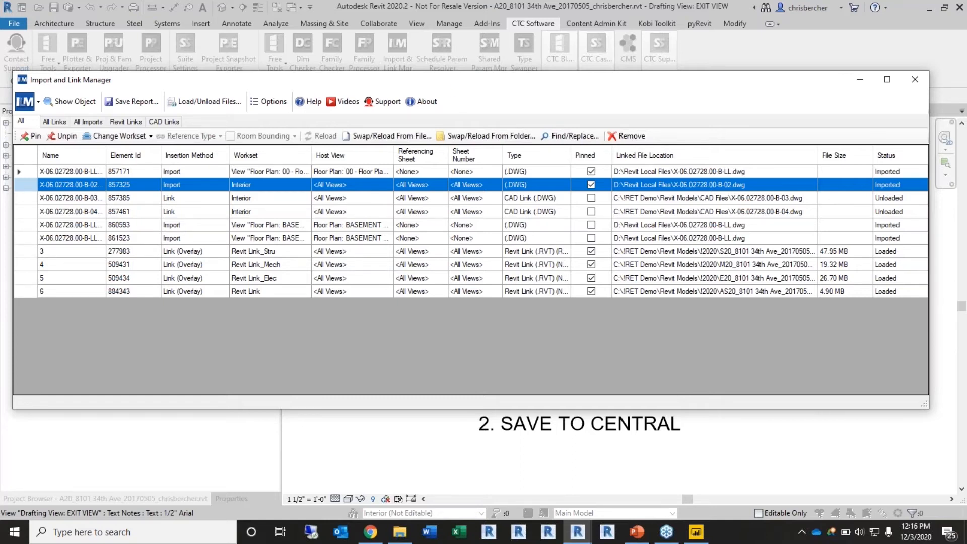
Step: Pin the four unpinned rows 857385 through 861523, then select import 861523 alone
click(73, 240)
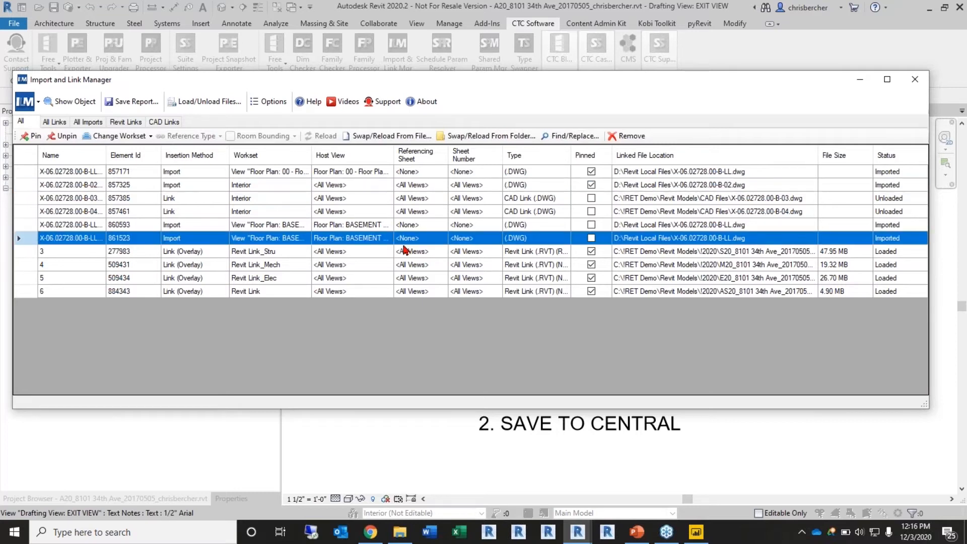
click(21, 196)
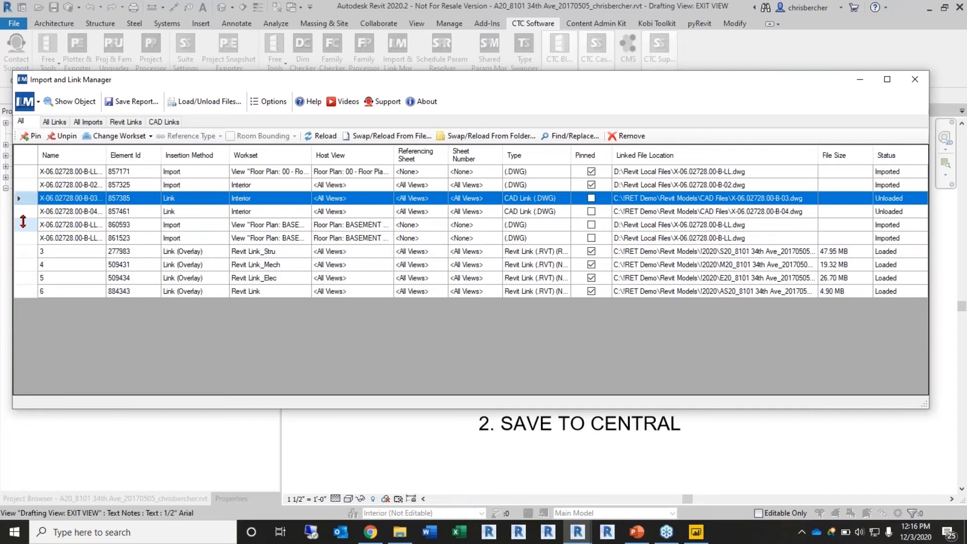
drag(25, 217, 26, 241)
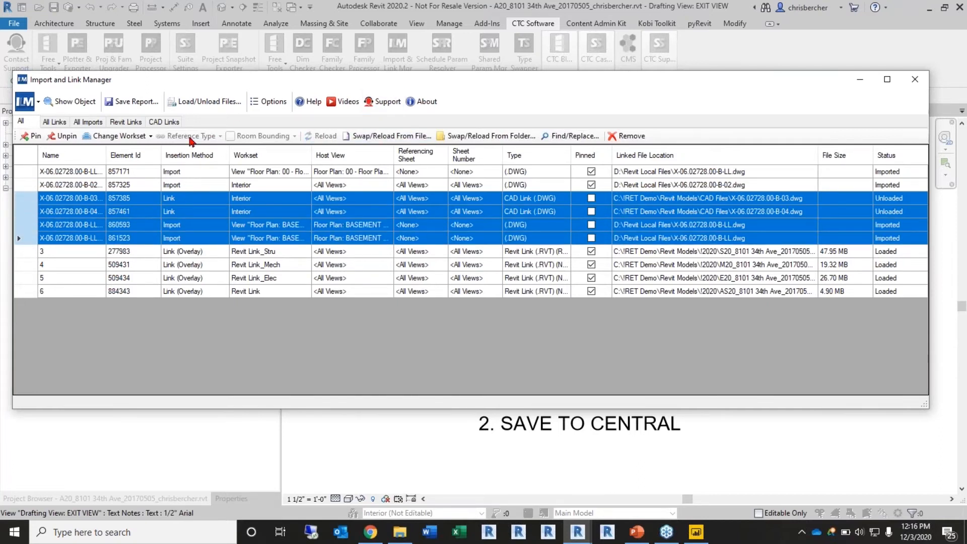
click(592, 198)
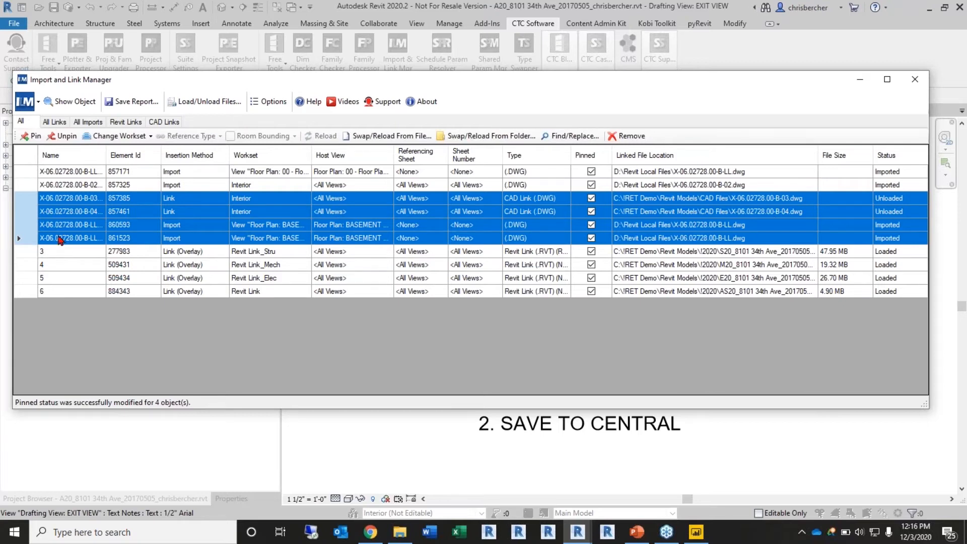
click(22, 239)
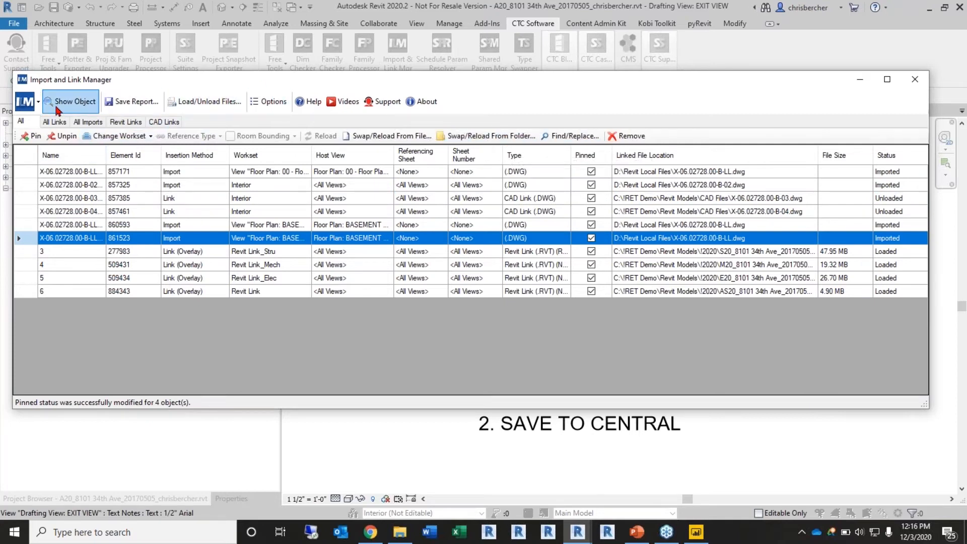
Step: Under All Imports, try swapping the import to C:\!RET Demo\CAD Files\X-06.02728.00-B-LL.dwg; dismiss the duplicate-name error
click(93, 122)
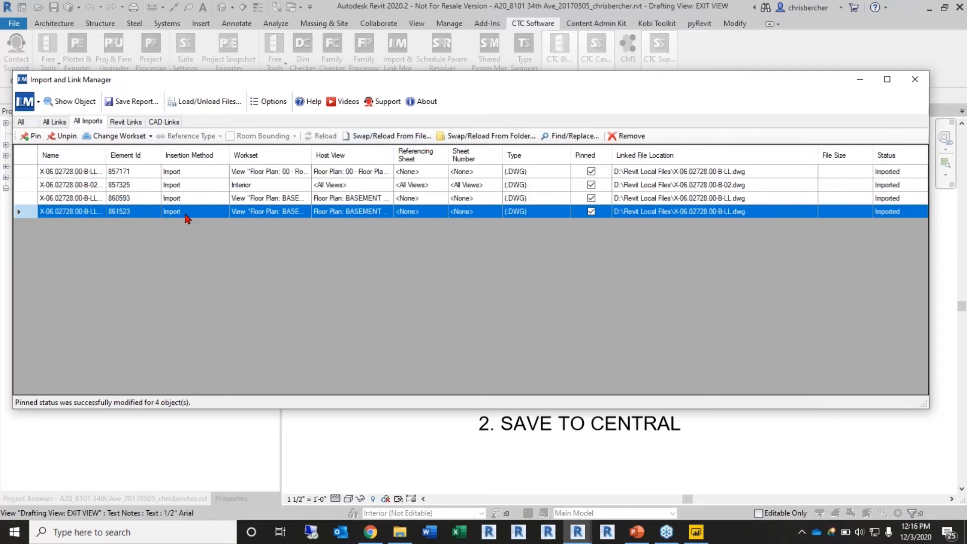
click(389, 136)
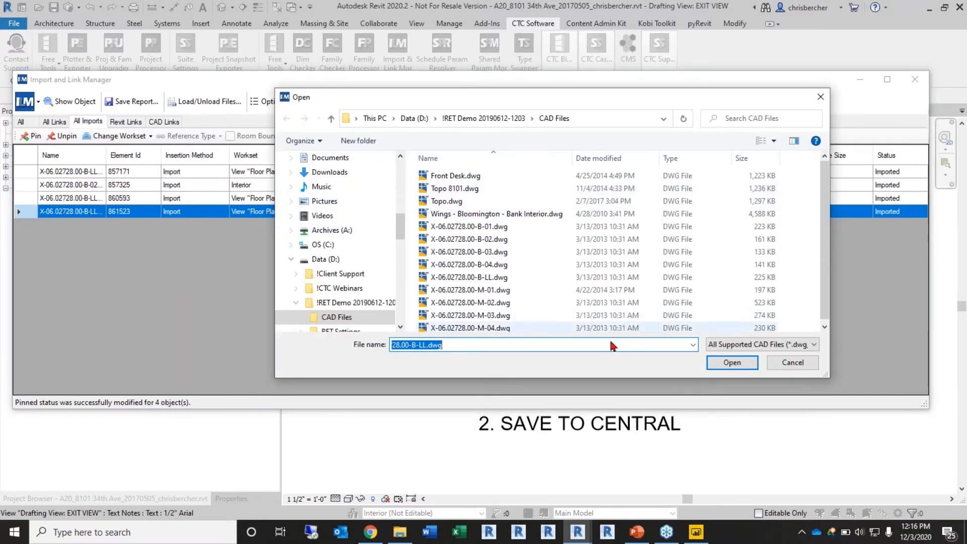
drag(615, 101, 540, 101)
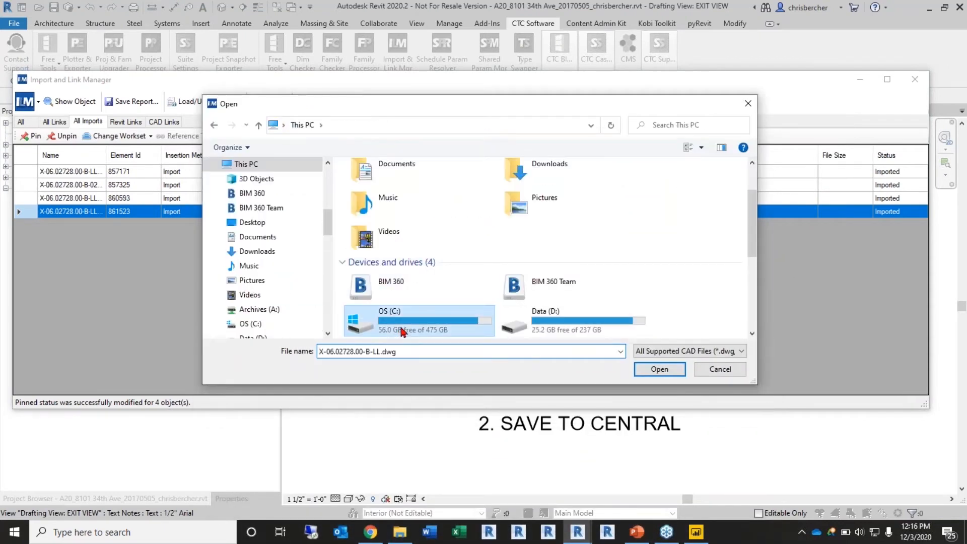
double_click(384, 242)
double_click(376, 195)
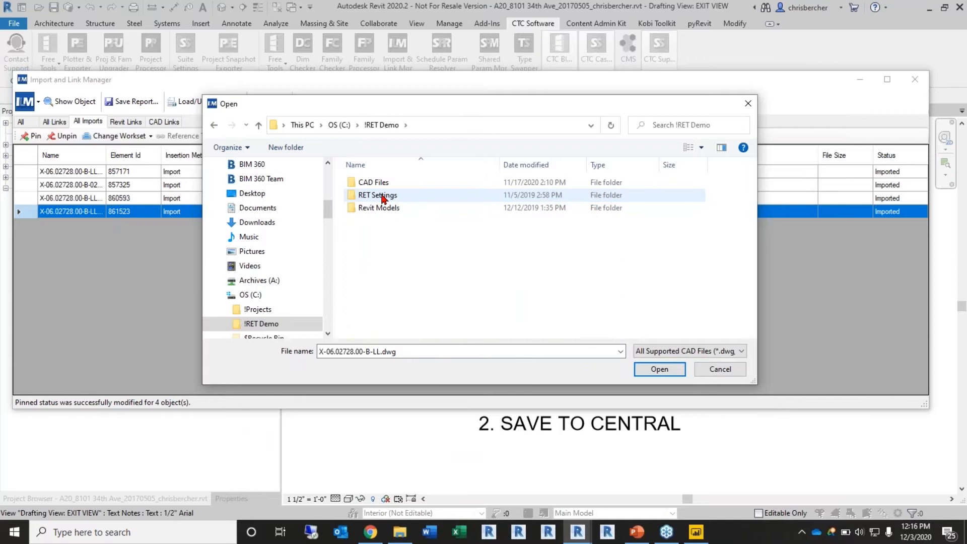
double_click(383, 182)
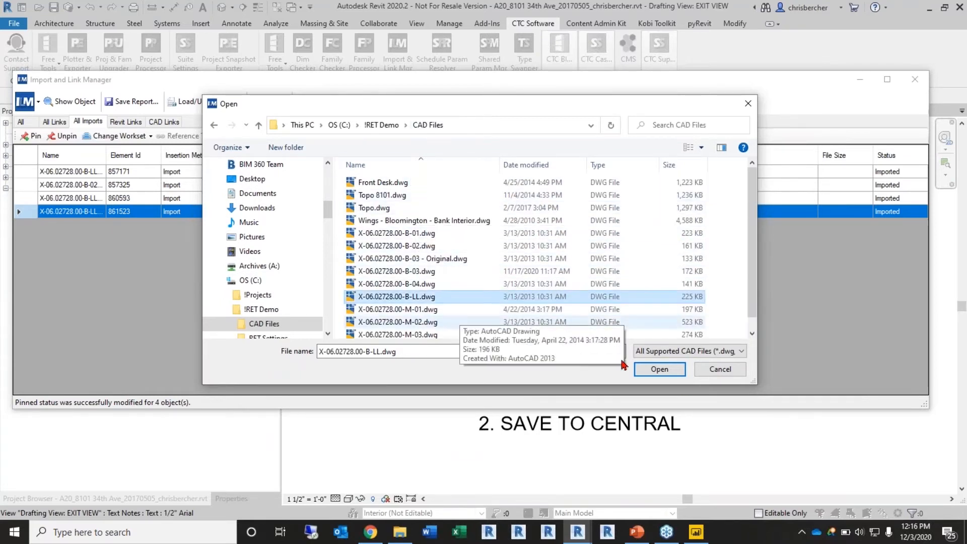
click(660, 369)
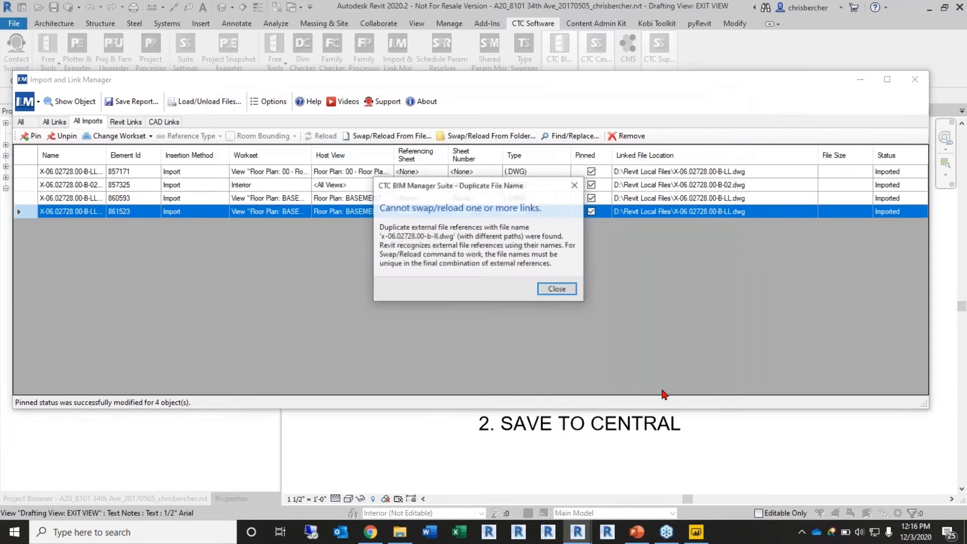
click(558, 289)
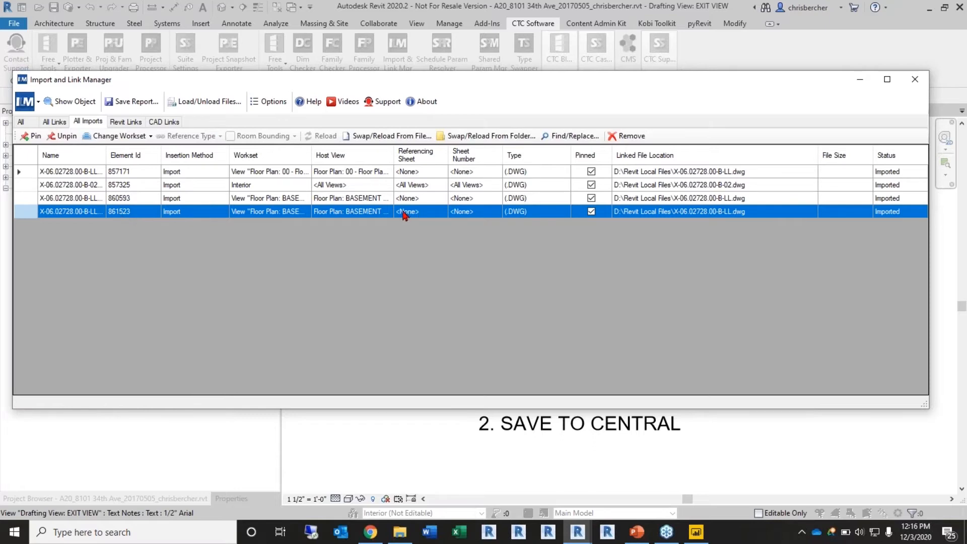
Step: Compare basement imports 860593 and 861523, then retry swapping 860593 to B-LL.dwg, hitting the duplicate-name error
drag(396, 151, 477, 152)
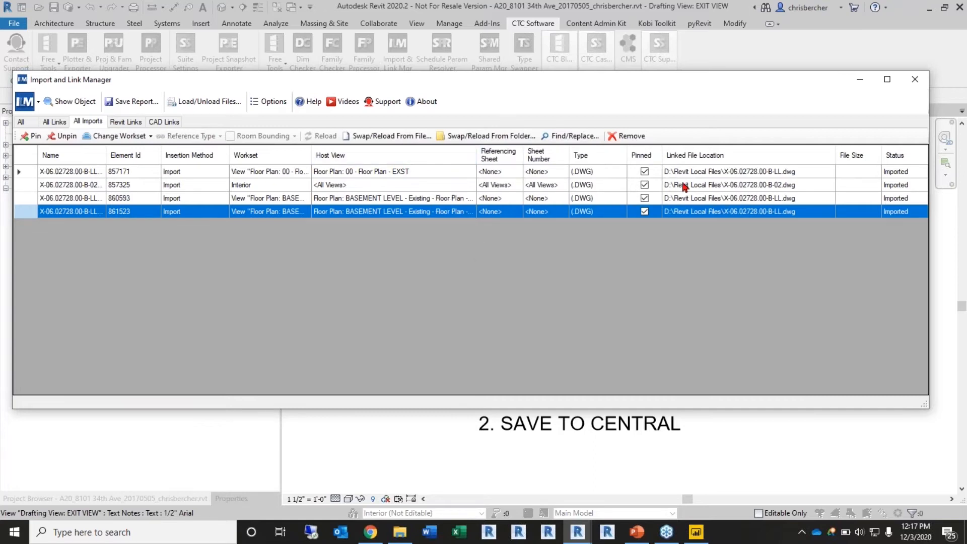
click(292, 199)
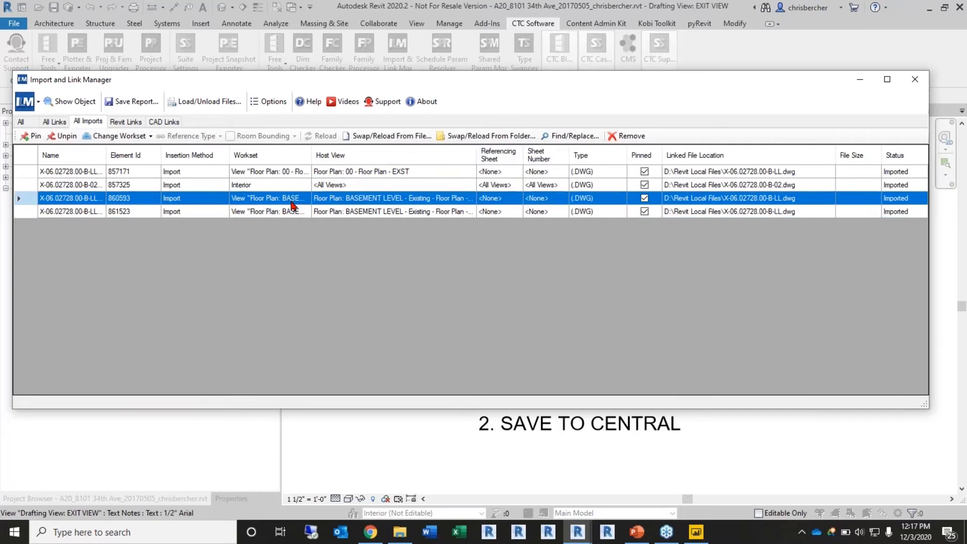
drag(311, 156, 478, 155)
click(390, 212)
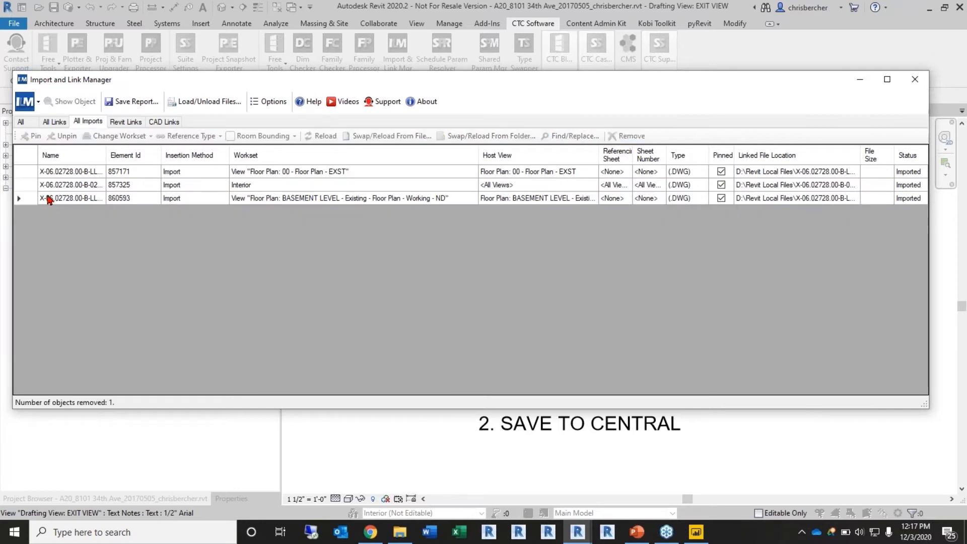
click(21, 199)
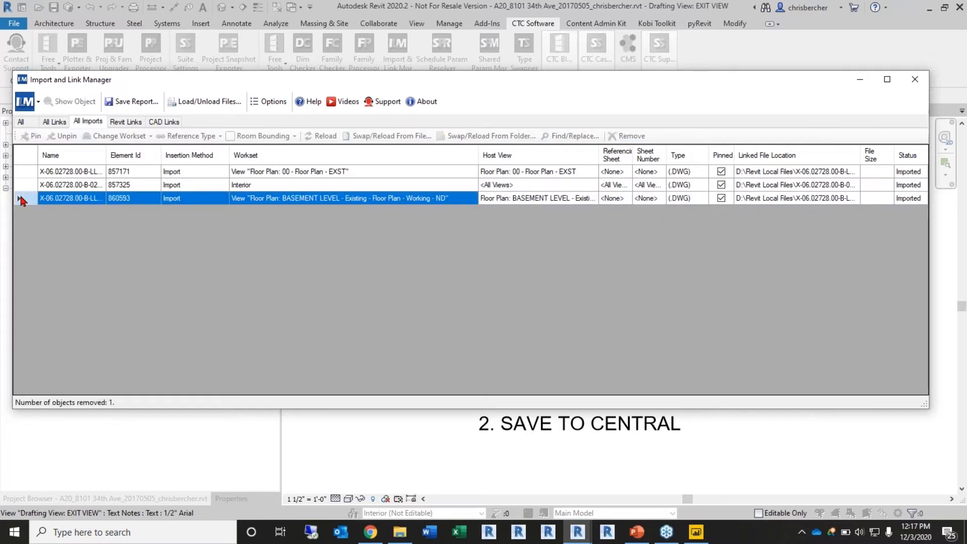
click(366, 136)
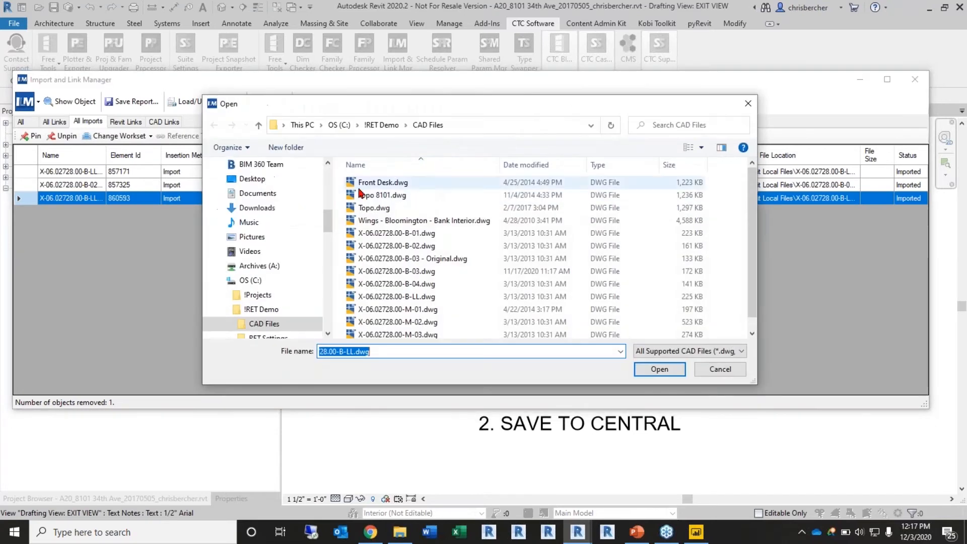
click(403, 296)
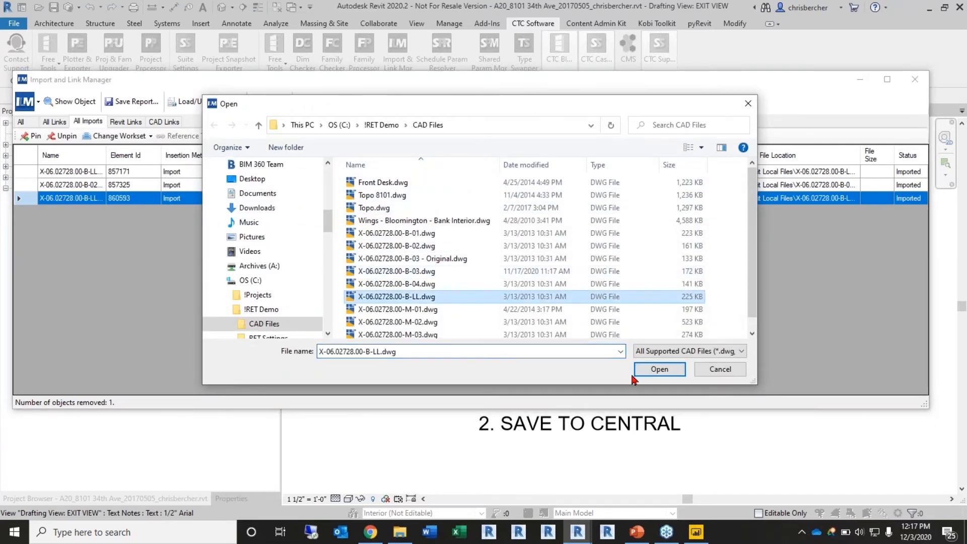
click(639, 373)
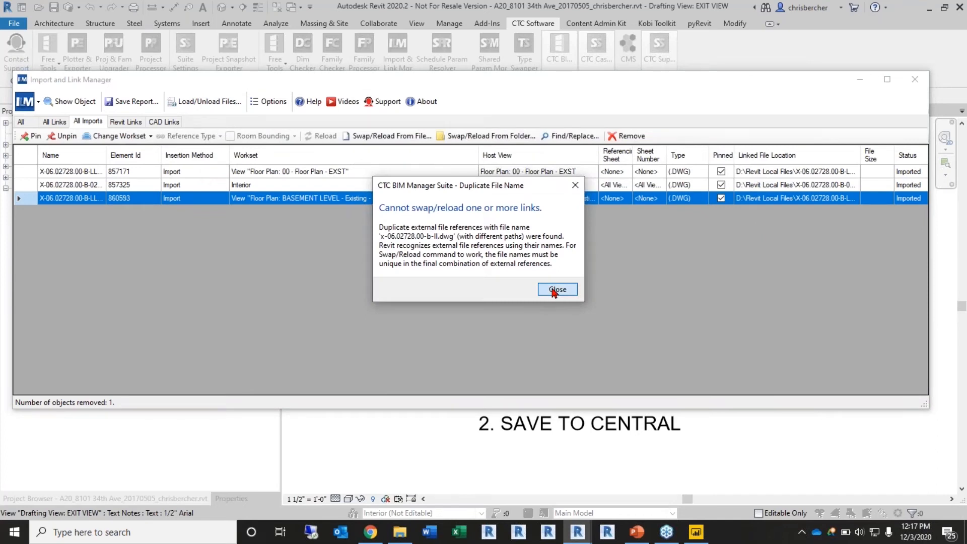
click(557, 290)
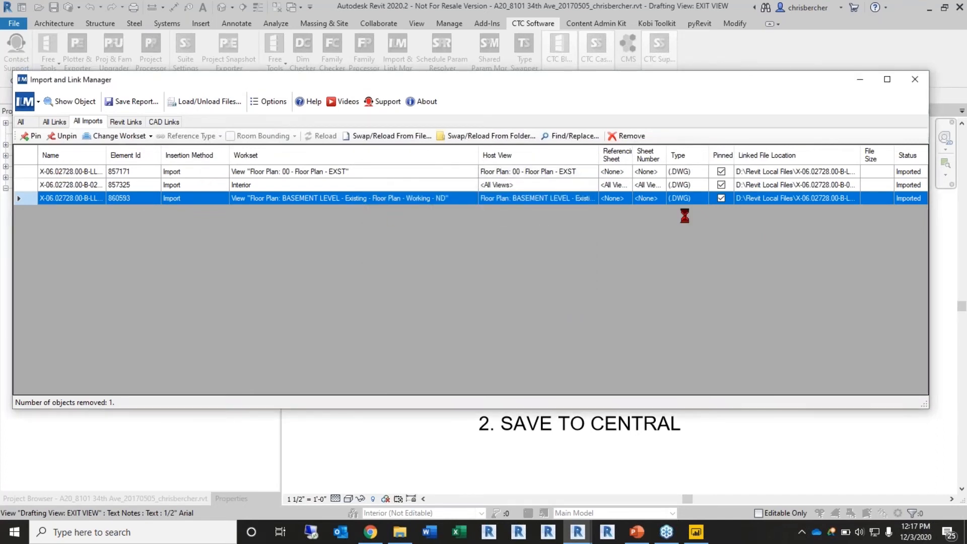
Step: List all imports and links sorted by Element Id, selecting basement import 860593 then Floor Plan 00 import 857171
mouse_move(780, 80)
mouse_down()
mouse_move(764, 75)
mouse_move(785, 67)
mouse_up()
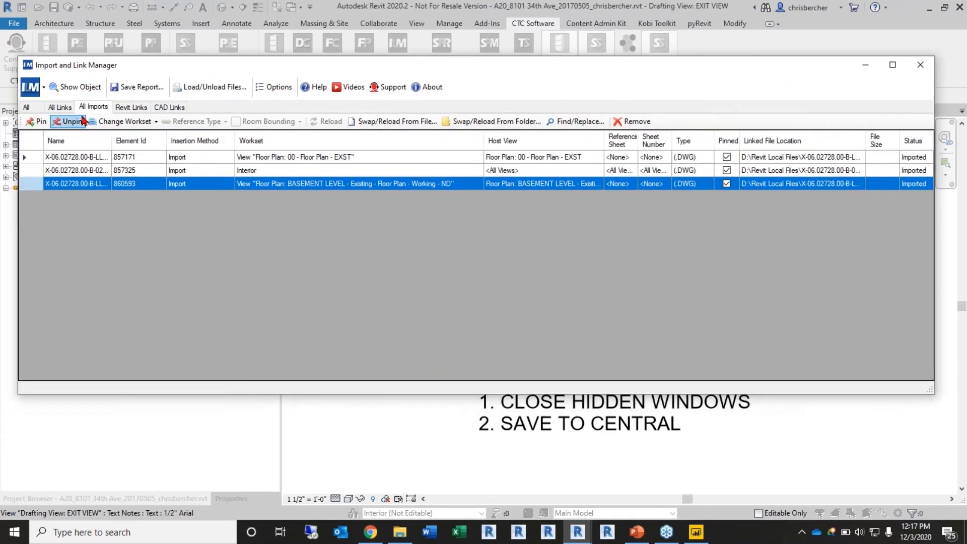
click(27, 107)
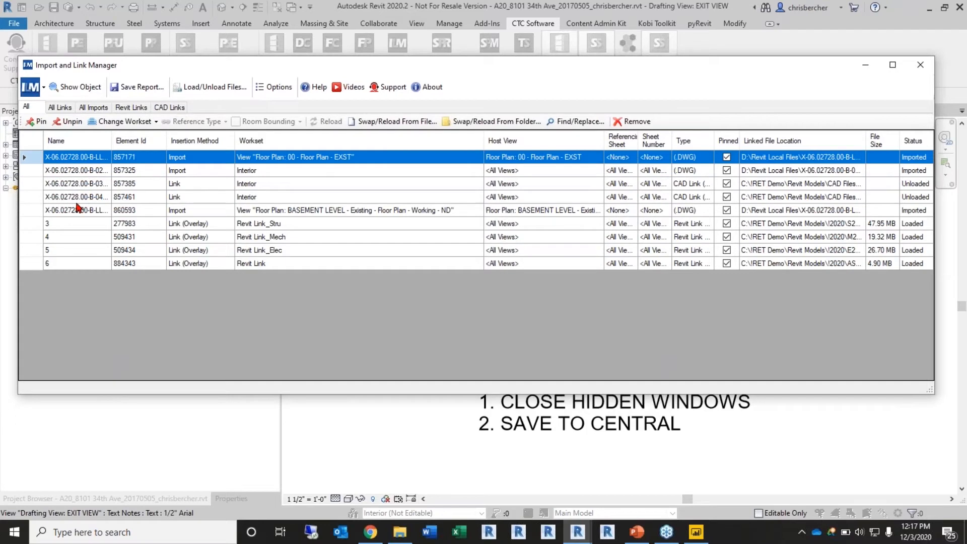
click(94, 211)
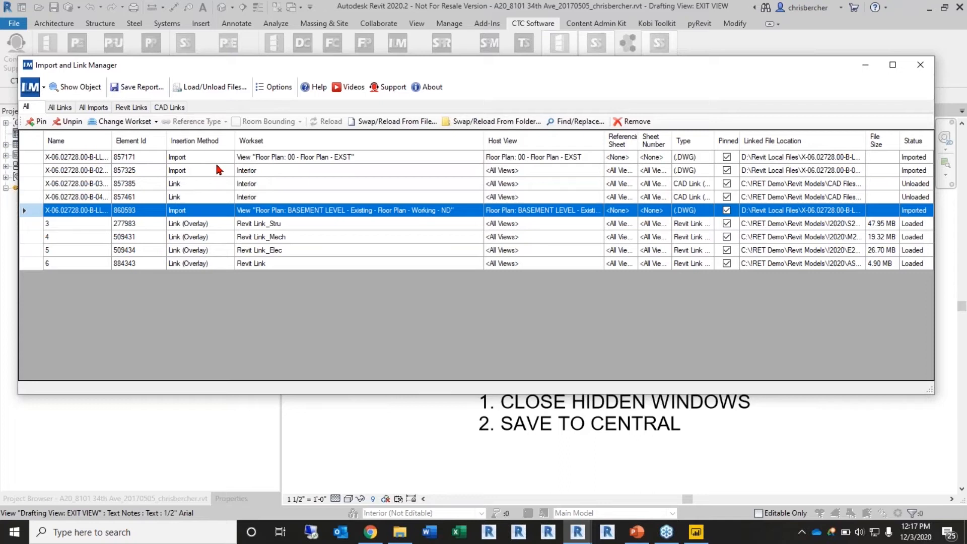
click(130, 140)
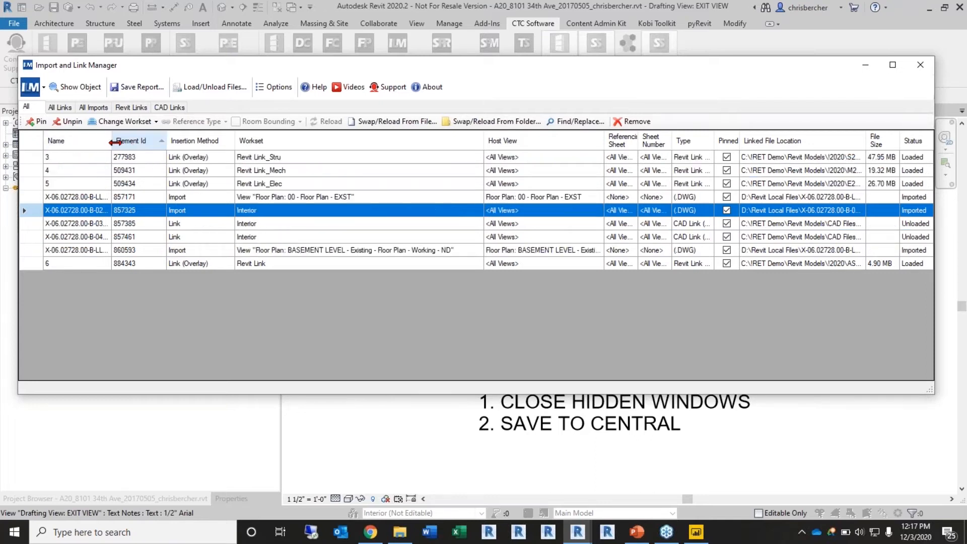
drag(156, 143, 160, 143)
click(138, 247)
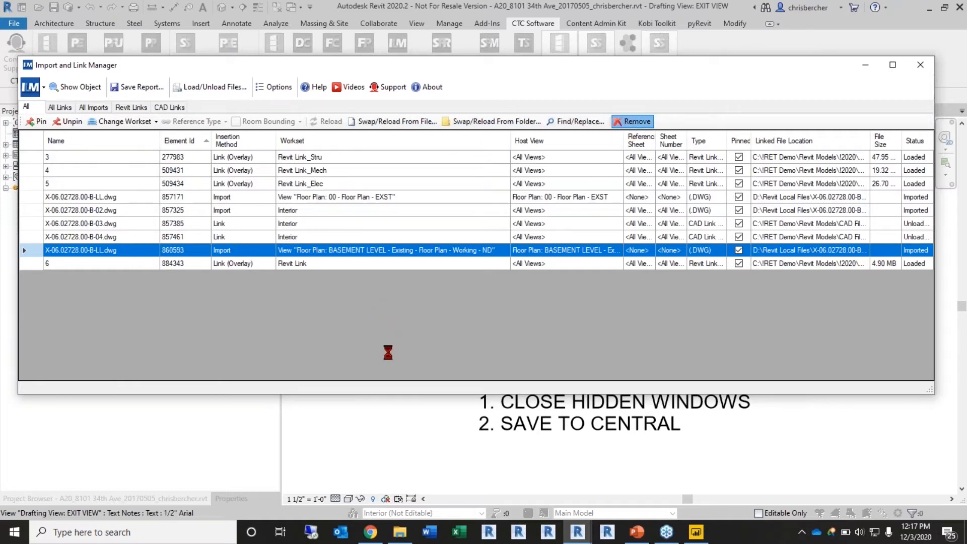
click(30, 199)
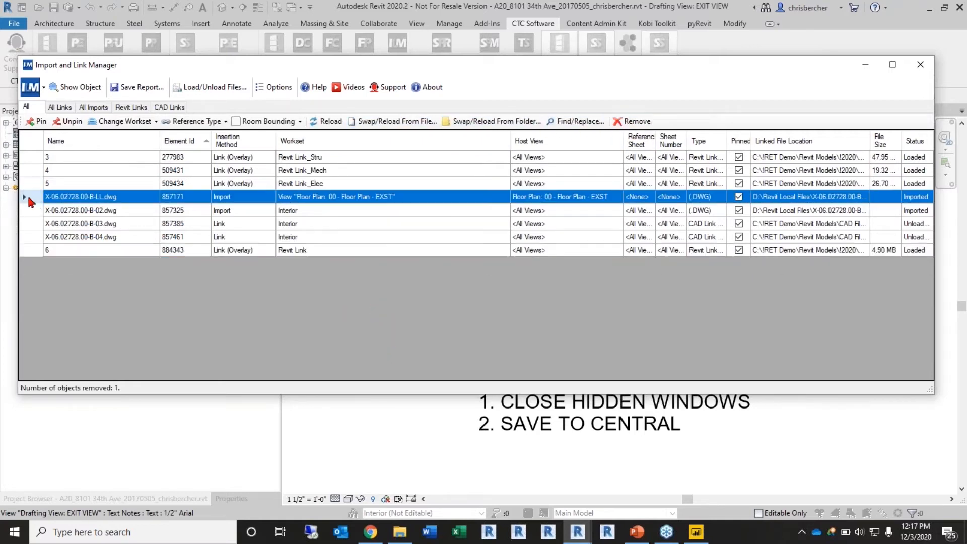
Step: Reload import 857171 from X-06.02728.00-B-LL.dwg as a Center to Center, black-and-white link, then close the manager
click(398, 123)
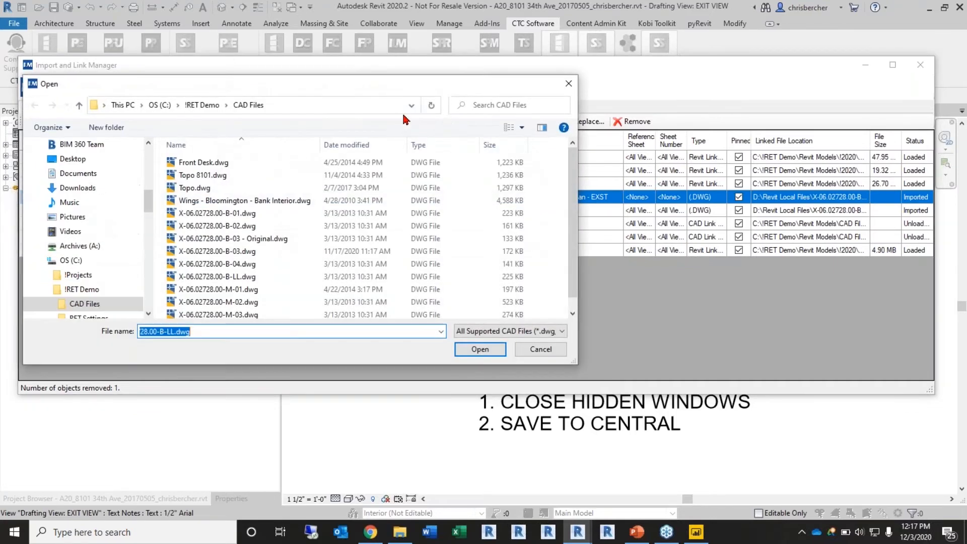
click(481, 349)
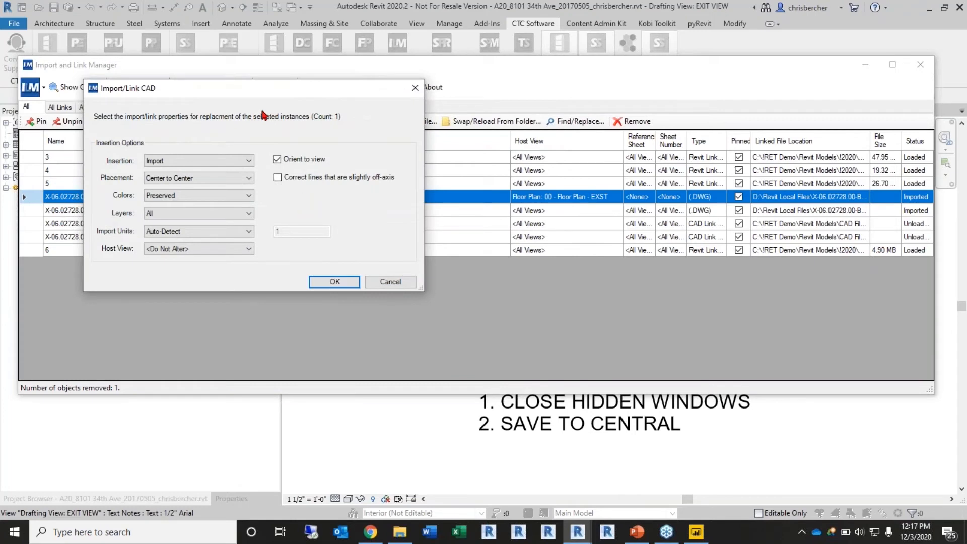
drag(268, 83, 338, 77)
click(282, 154)
click(252, 167)
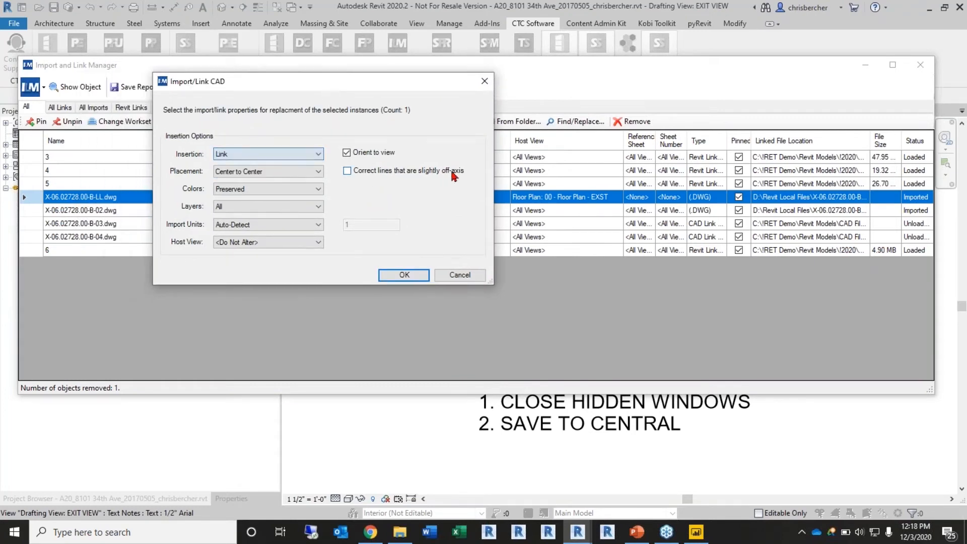
click(249, 171)
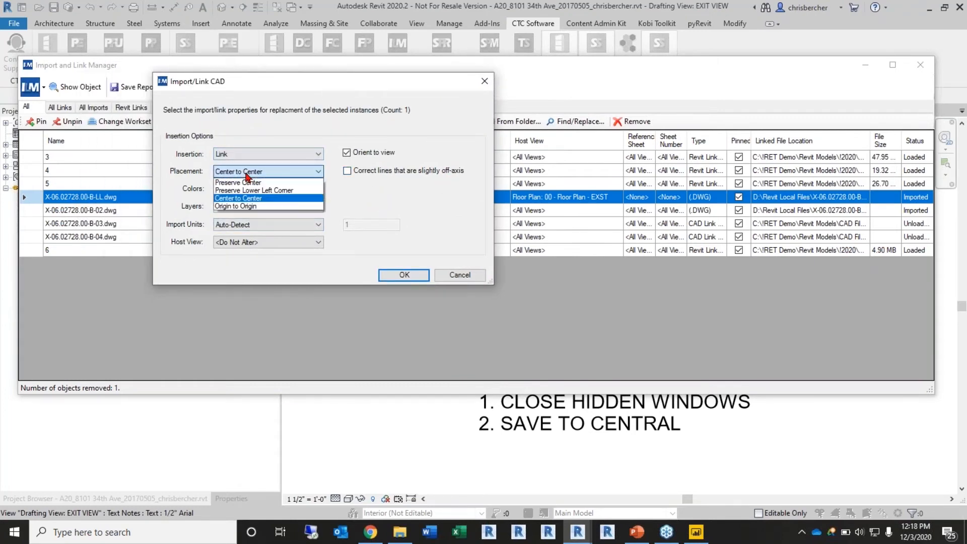
click(422, 207)
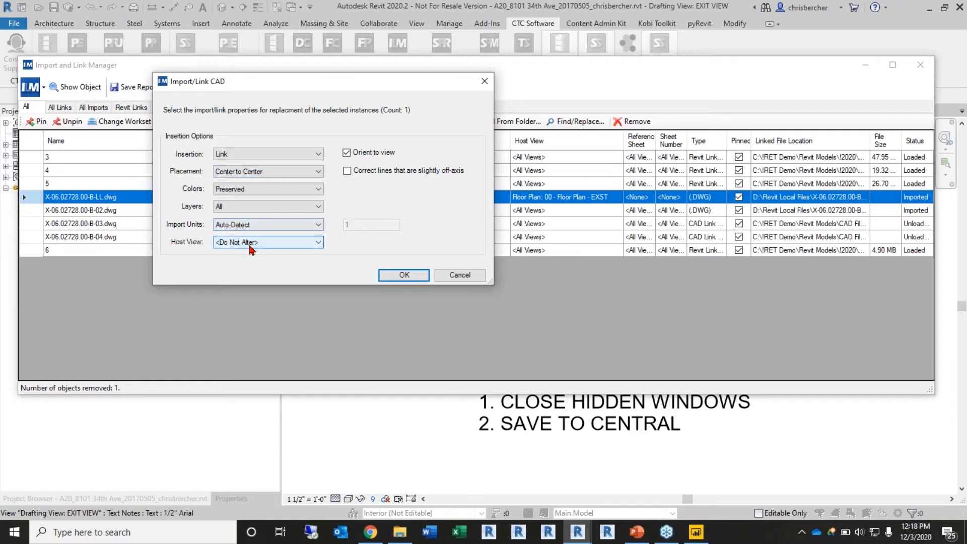
click(309, 189)
click(255, 225)
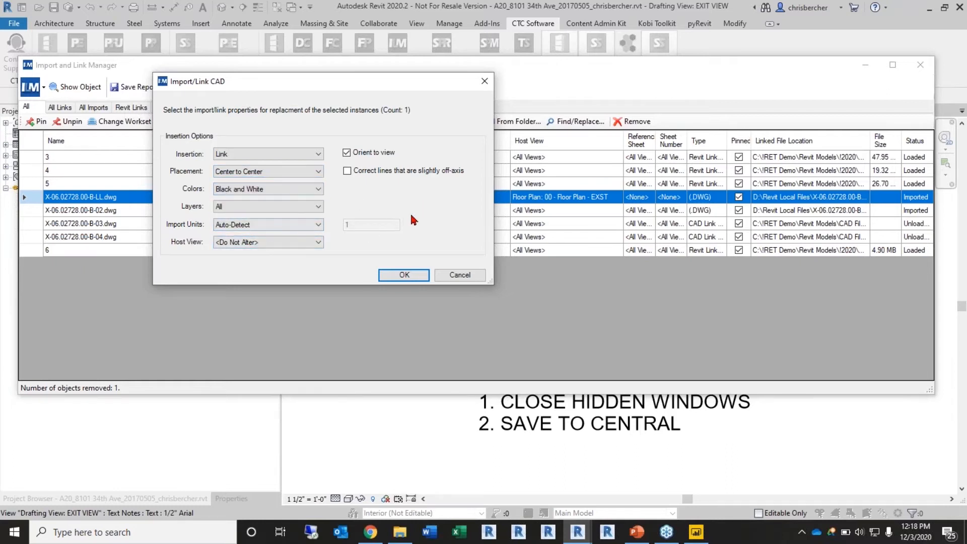
click(409, 278)
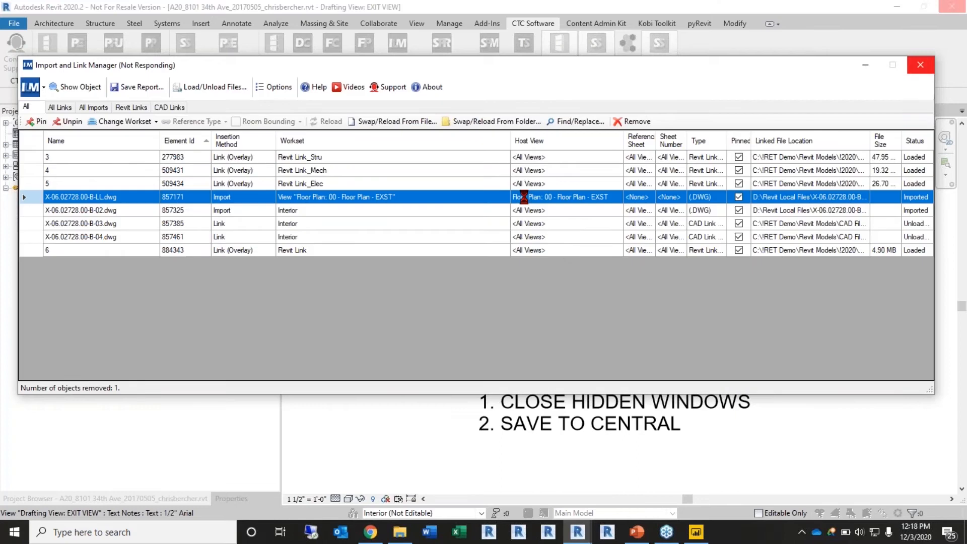
click(103, 141)
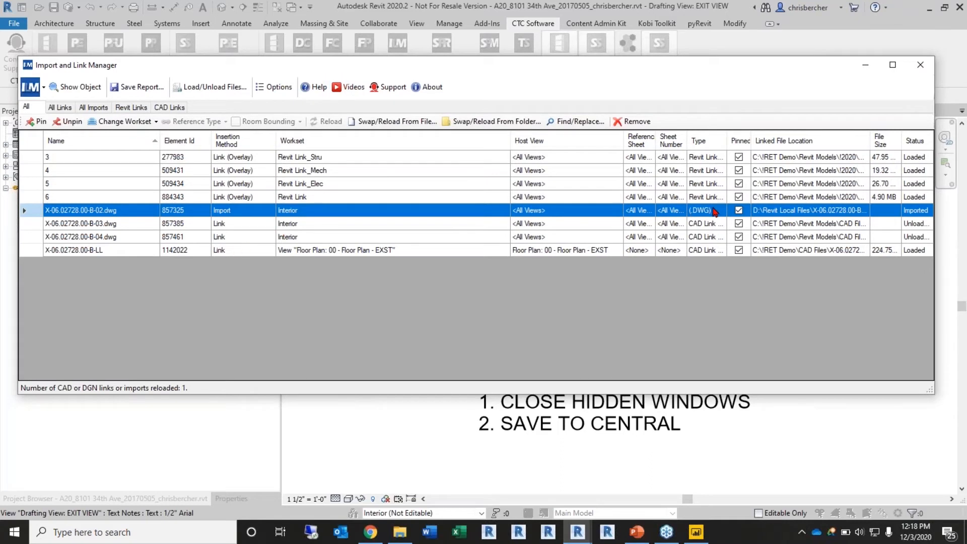
click(921, 65)
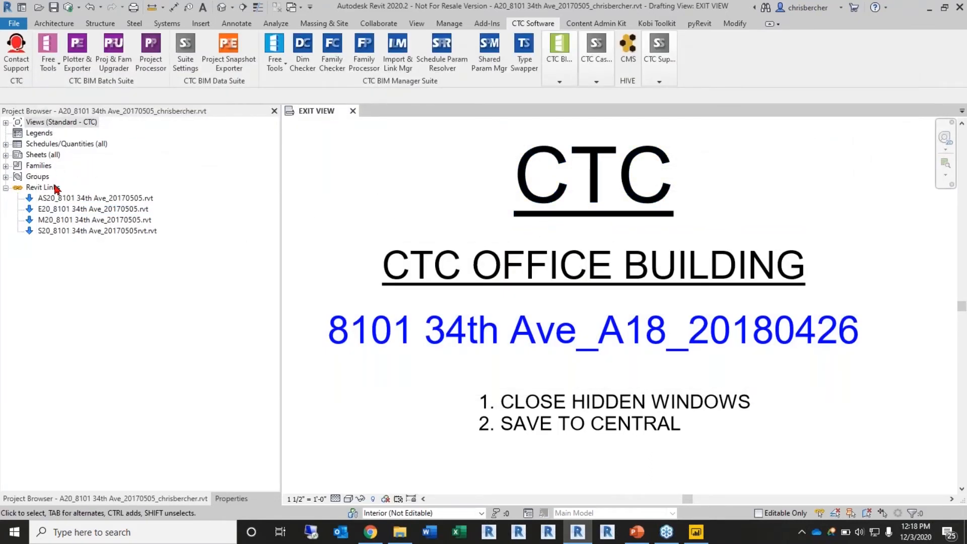
Step: Open the 01 - Floor Plan view from the Project Browser and launch CTC Type Swapper
double_click(61, 122)
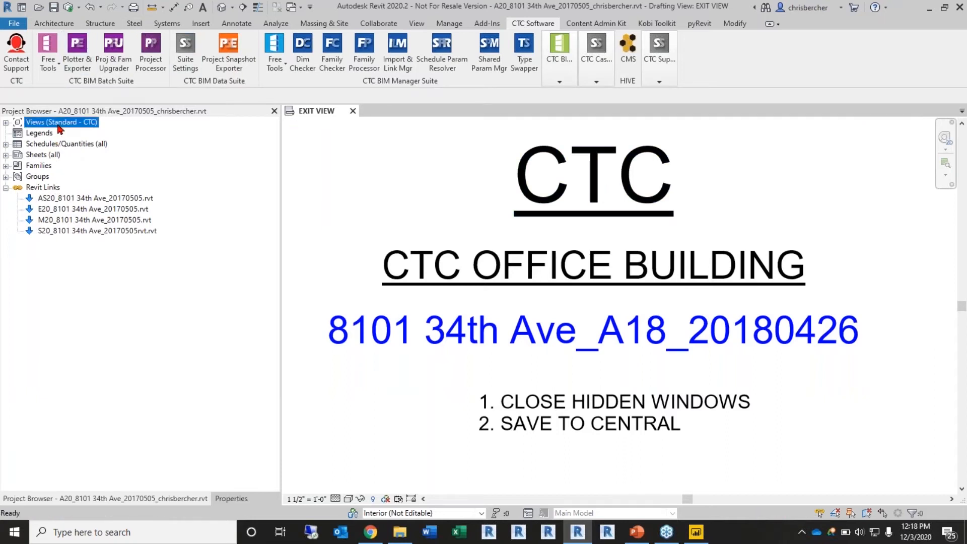
click(107, 340)
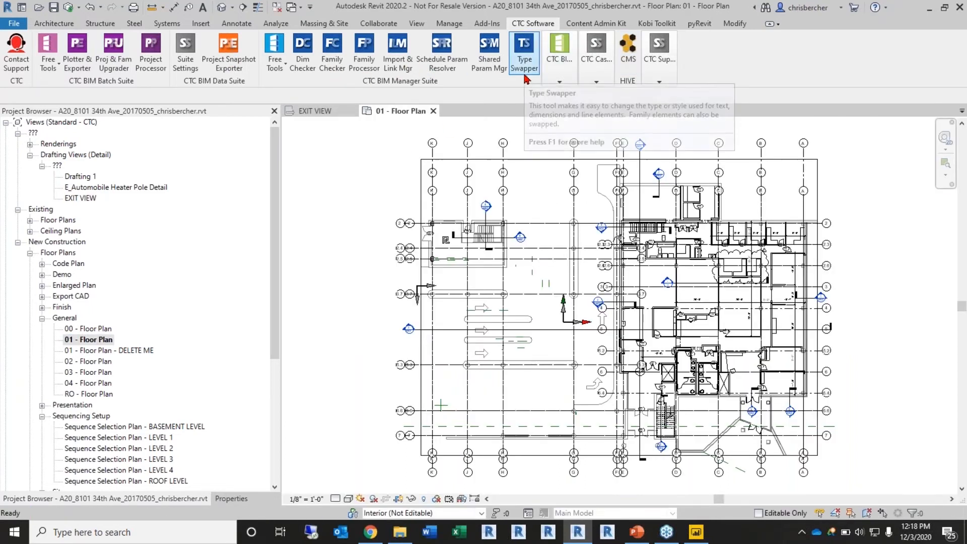
middle_drag(544, 188, 471, 180)
click(527, 54)
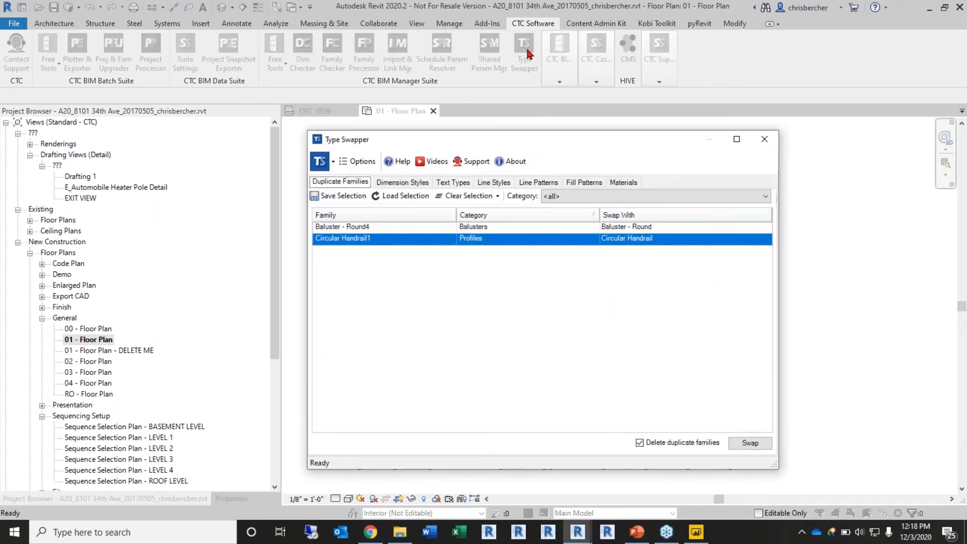
drag(558, 141, 523, 108)
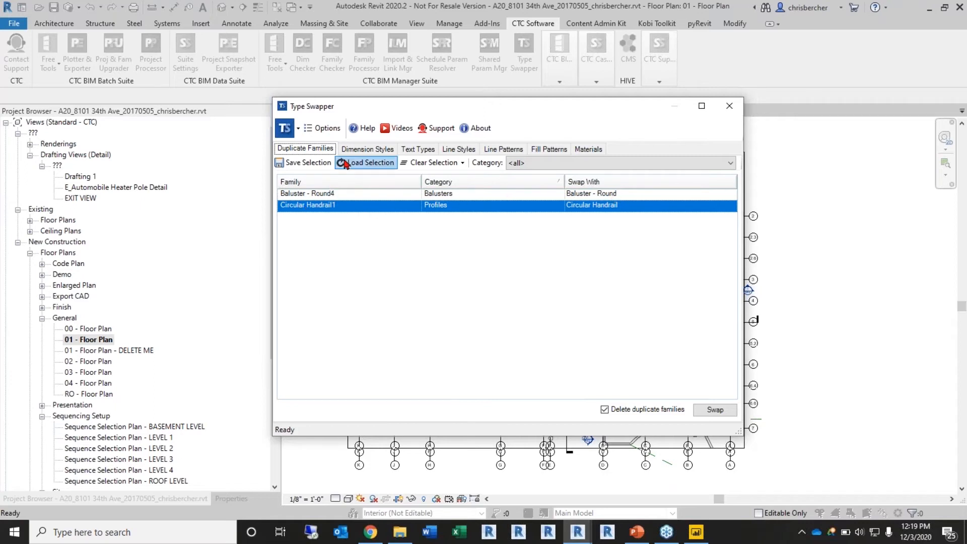
click(351, 206)
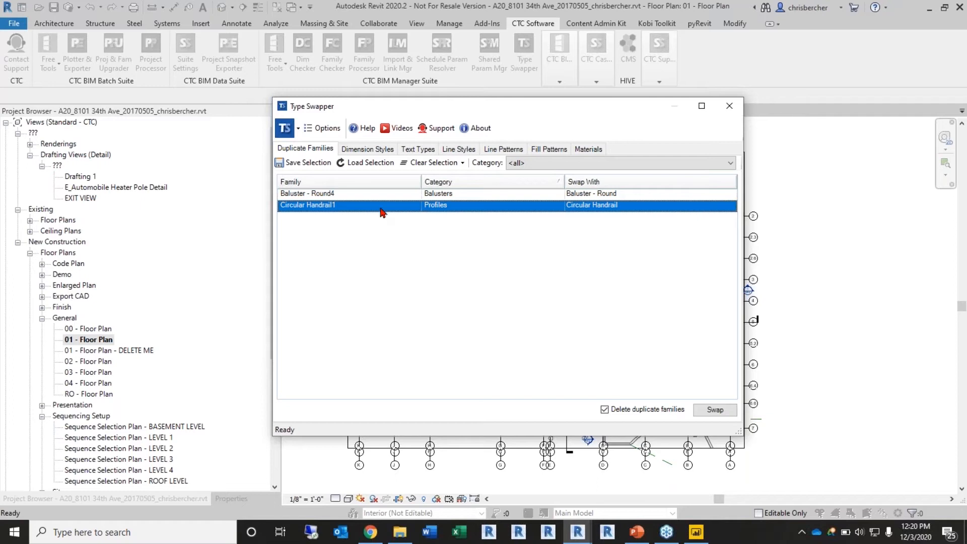
Step: Swap Circular Handrail1 to Circular Handrail, deleting the duplicate families Baluster - Round4 and Circular Handrail1
click(731, 206)
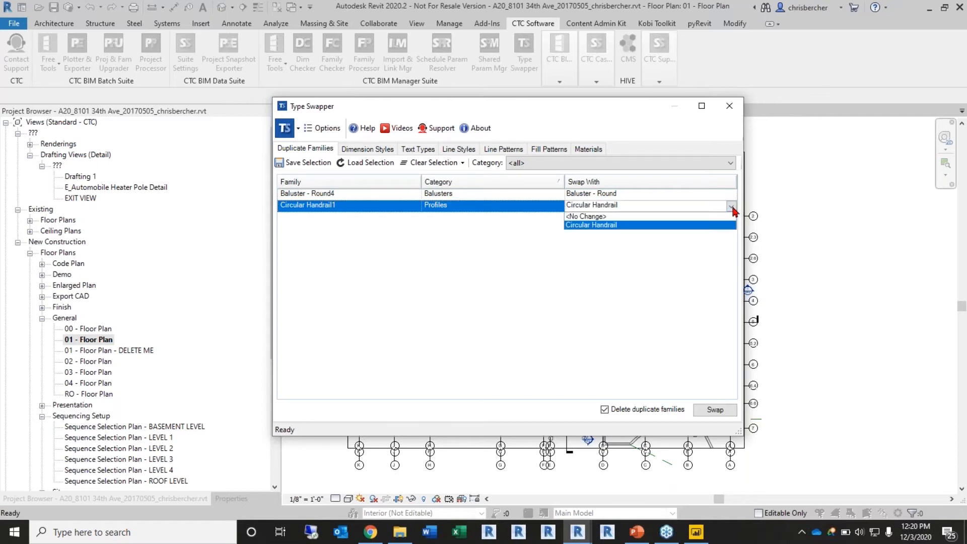
click(618, 227)
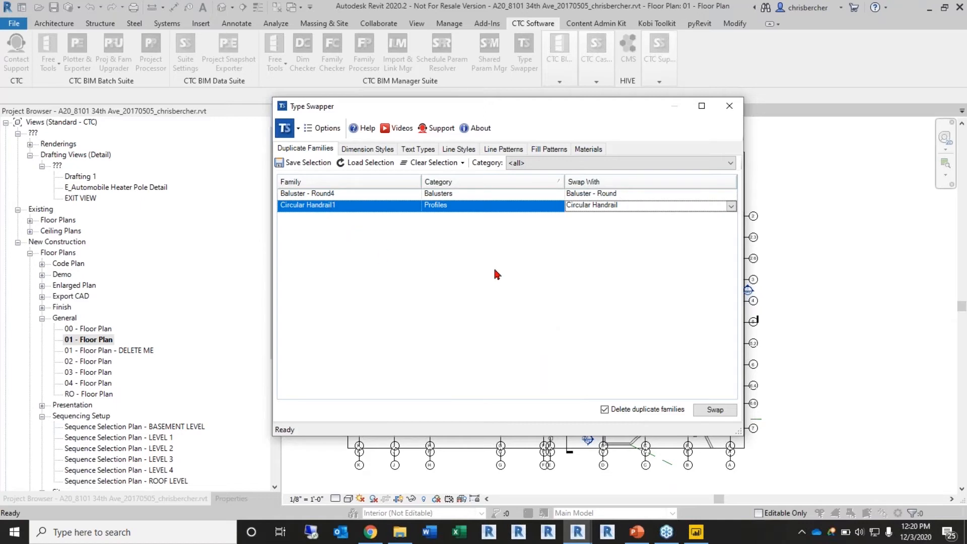
click(621, 411)
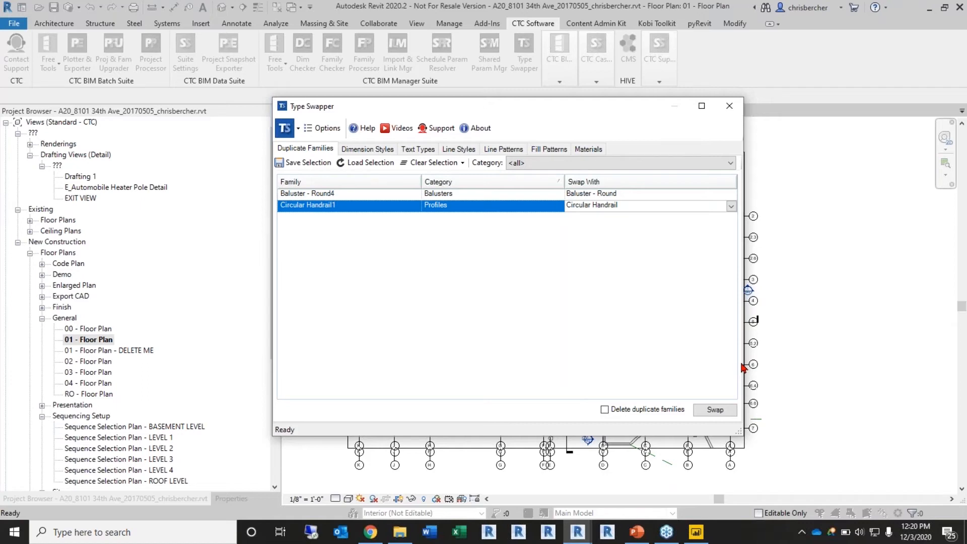
click(605, 409)
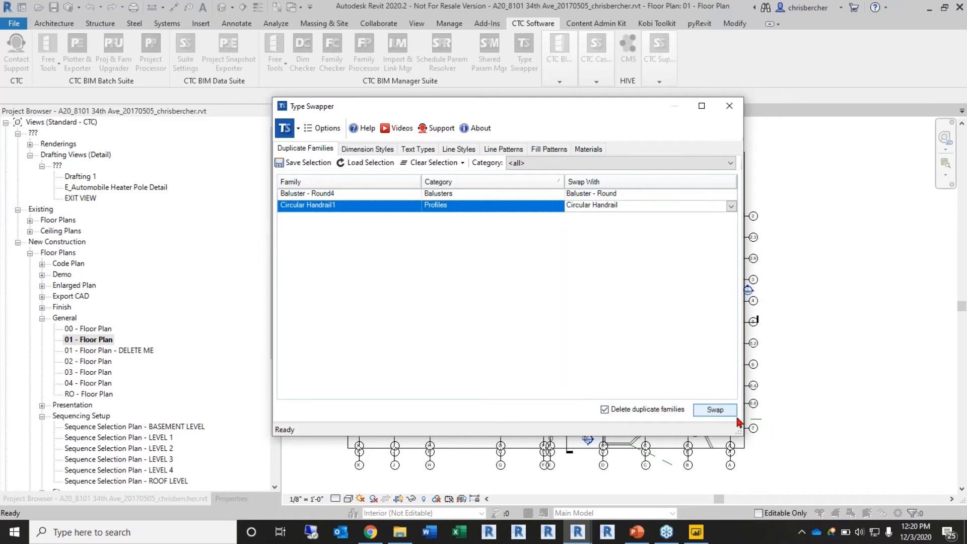
click(717, 412)
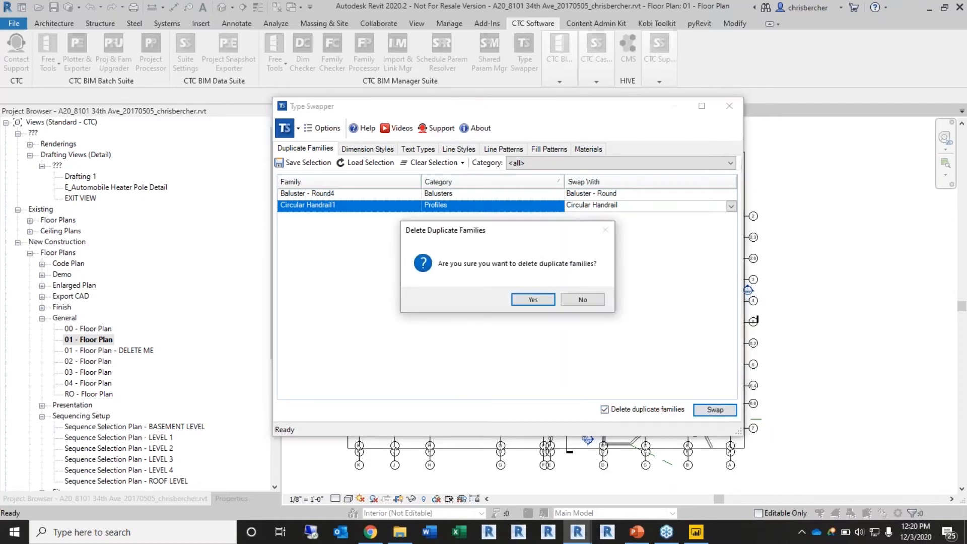
click(530, 301)
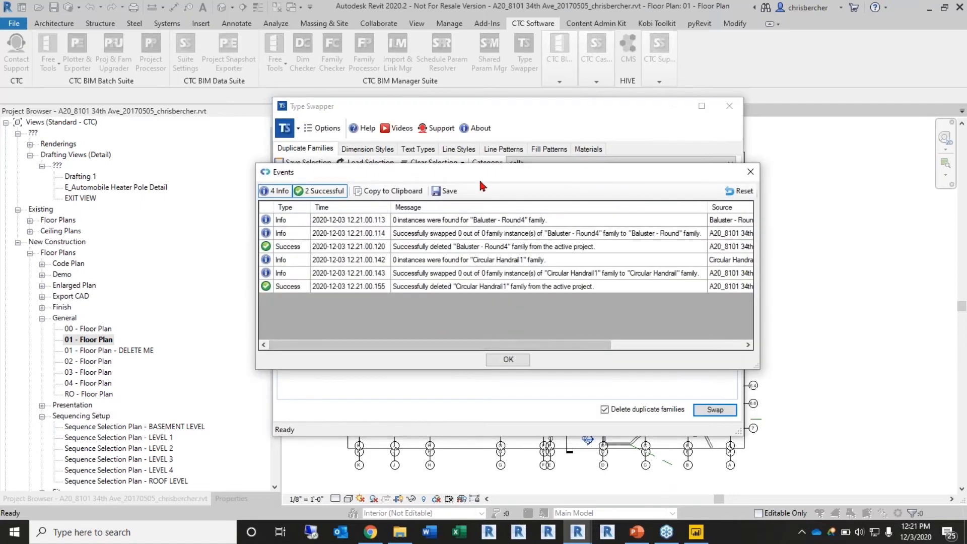
drag(516, 178, 509, 169)
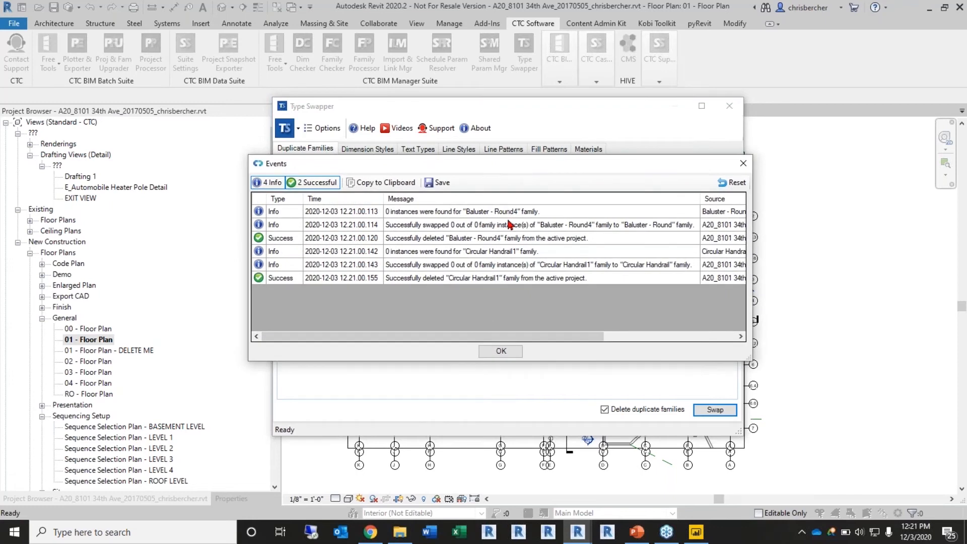
click(501, 351)
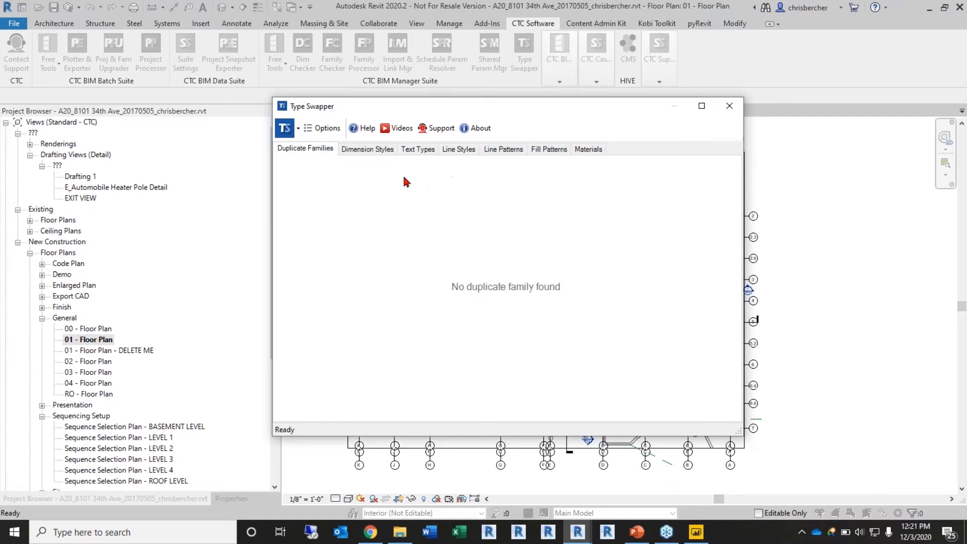
Step: On the Dimension Styles list, select the unused 33 and Diameter types and delete them
click(367, 151)
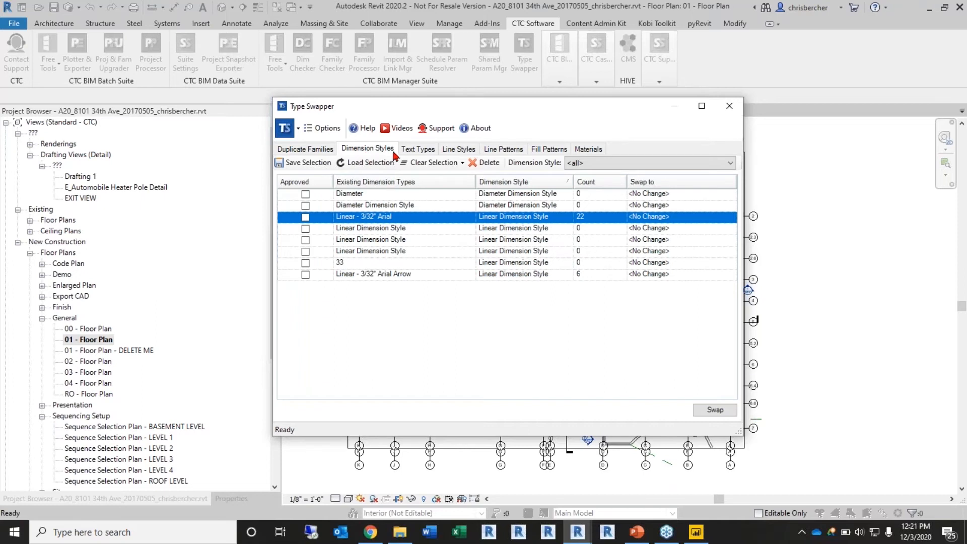
click(420, 151)
click(375, 150)
click(407, 268)
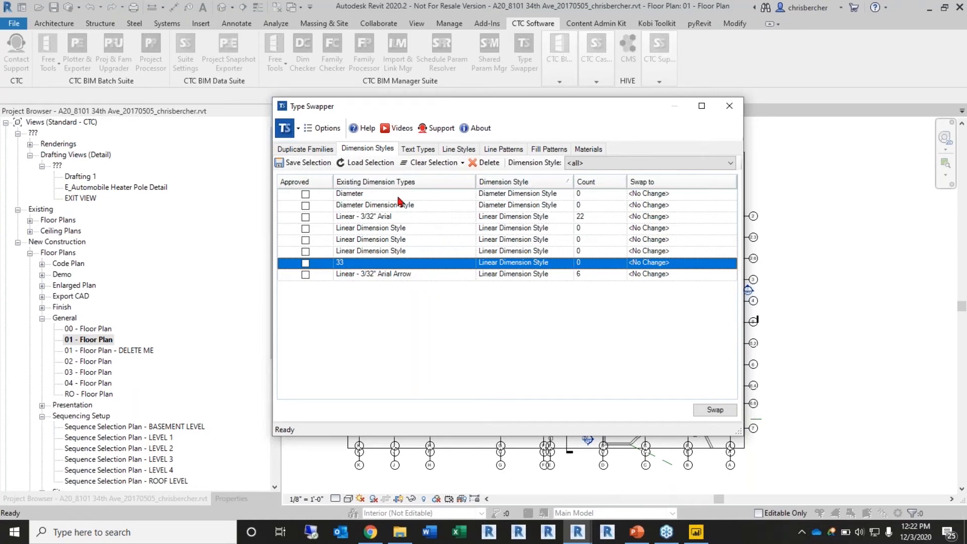
ctrl+click(429, 194)
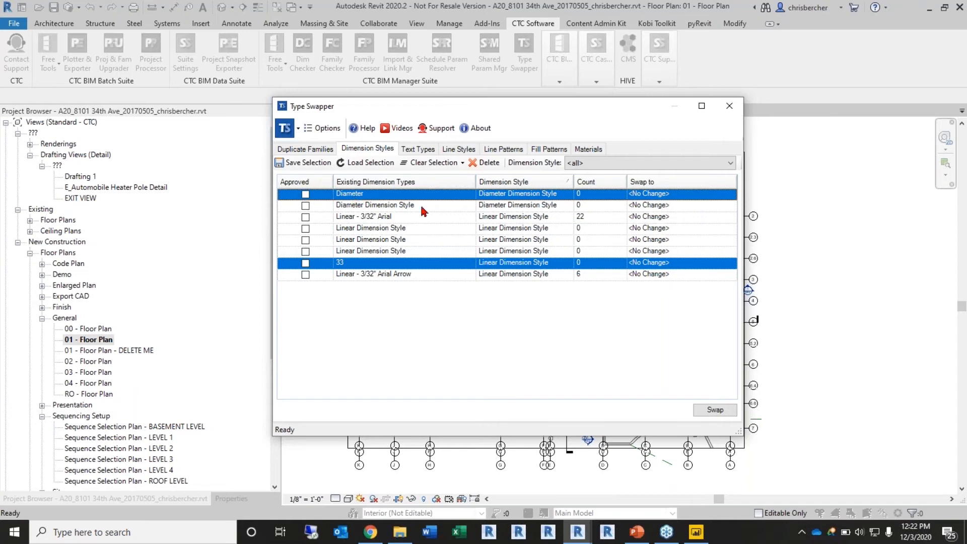
click(484, 163)
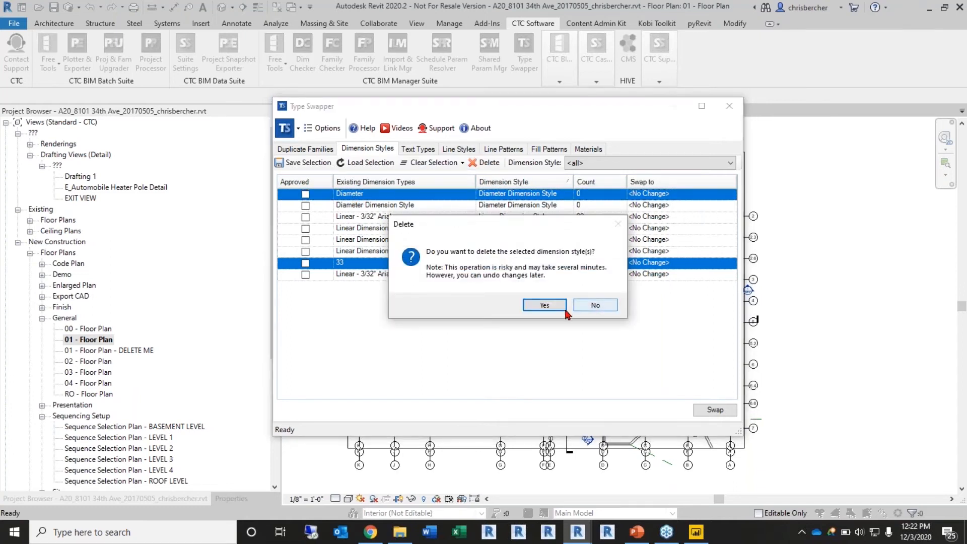
click(544, 305)
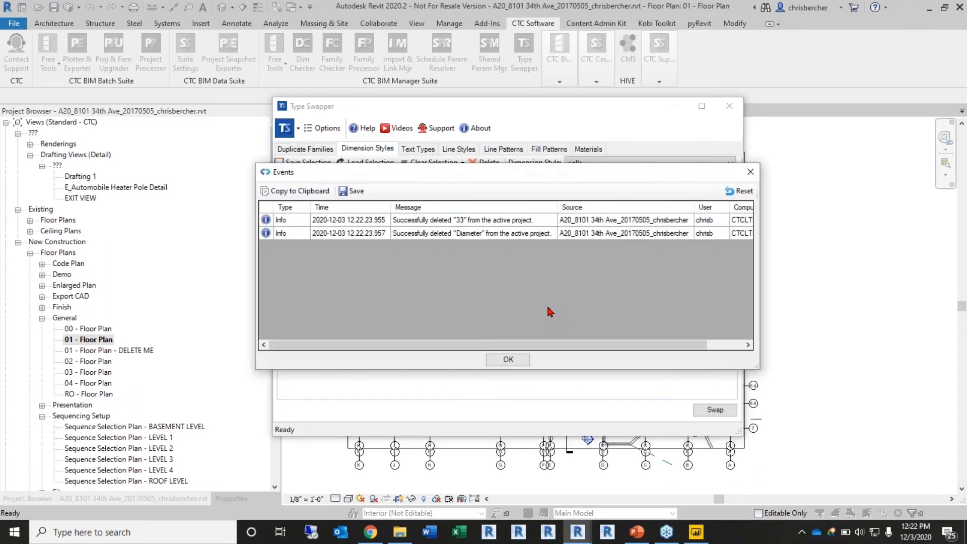
click(507, 359)
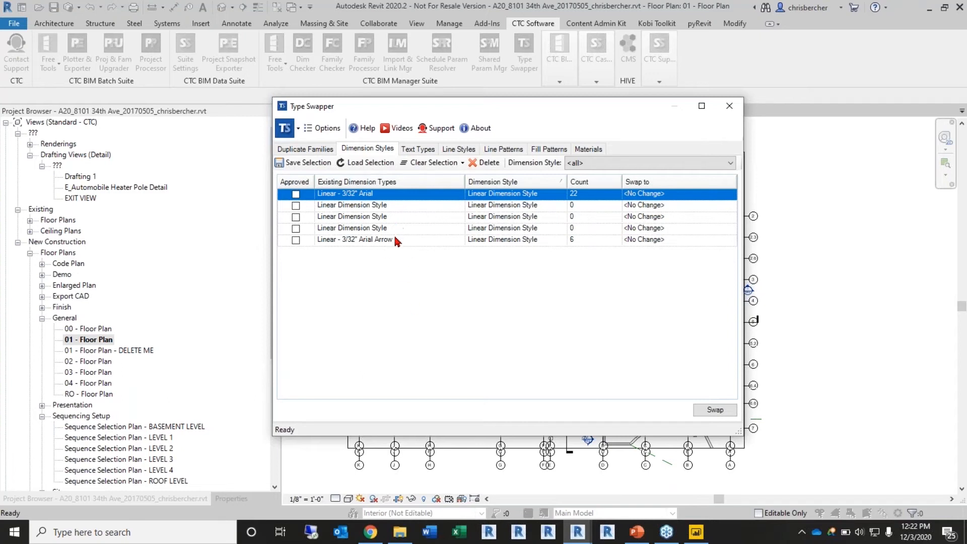
Step: Swap all six Linear - 3/32" Arial Arrow dimensions to the Linear - 3/32" Arial type
click(422, 241)
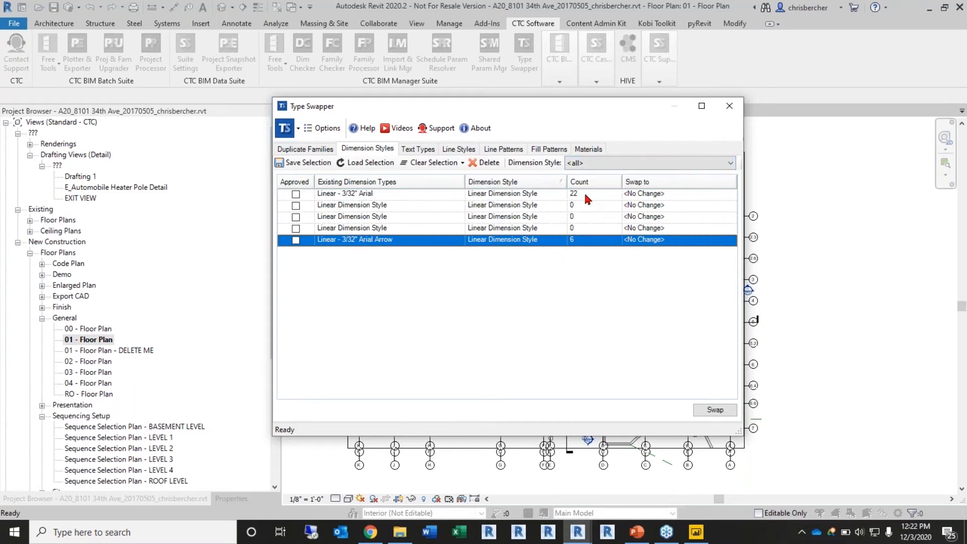
click(369, 207)
click(584, 241)
drag(555, 115, 623, 121)
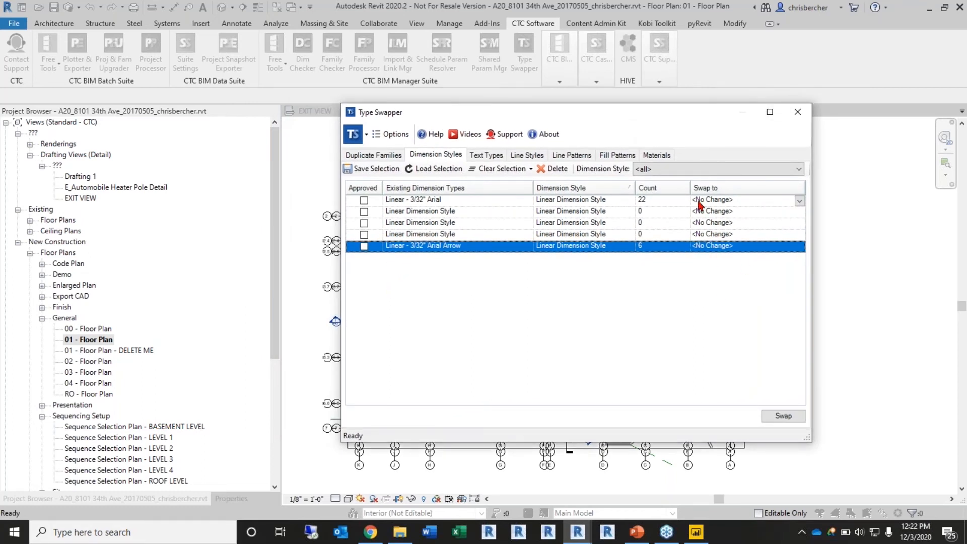
click(799, 247)
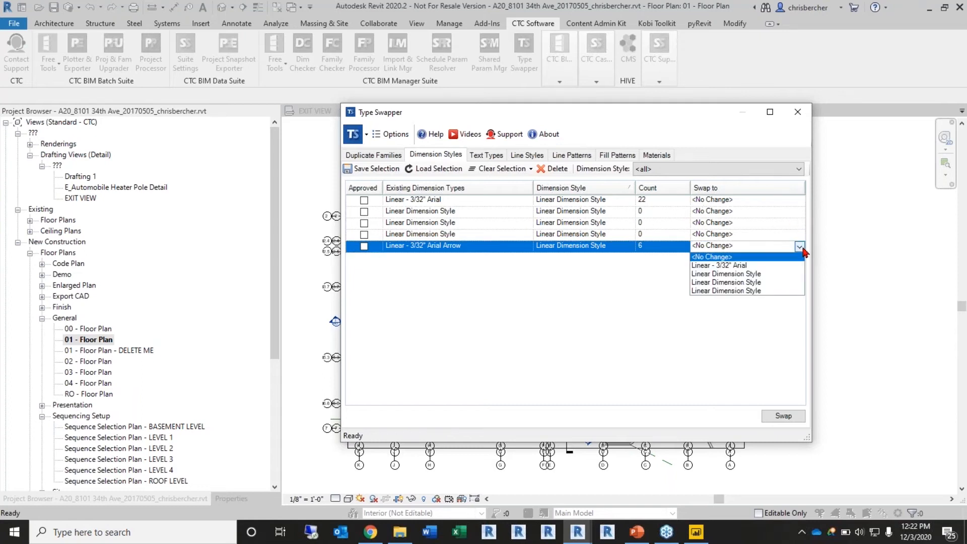
click(740, 269)
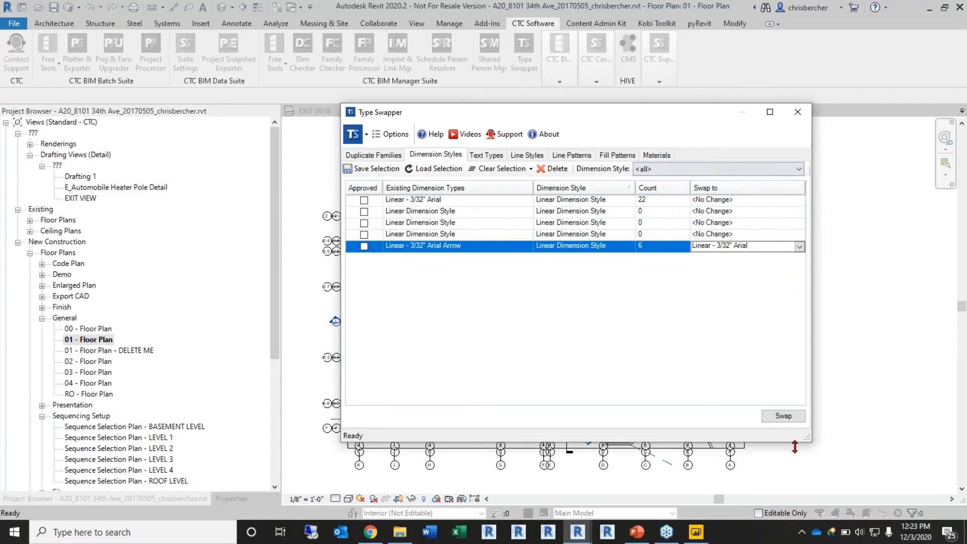
click(787, 416)
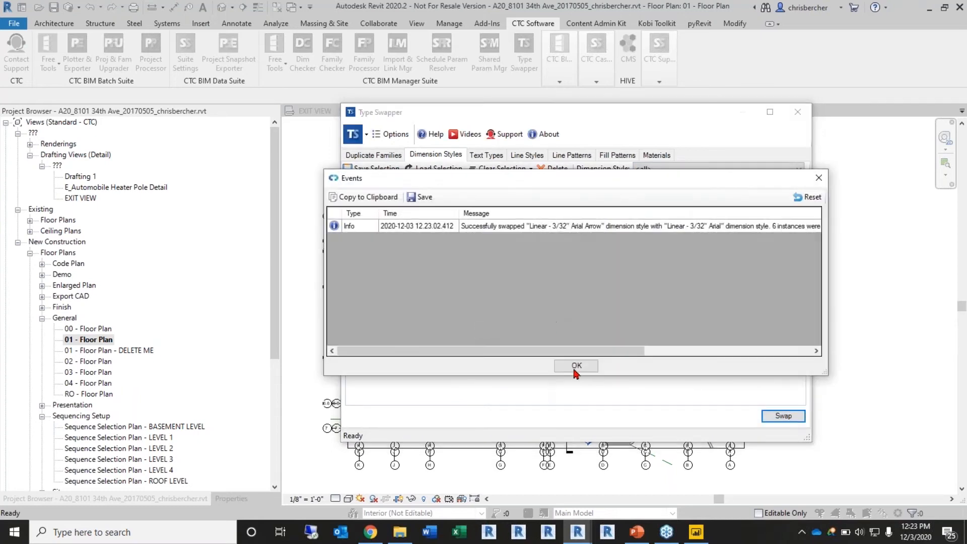
click(577, 366)
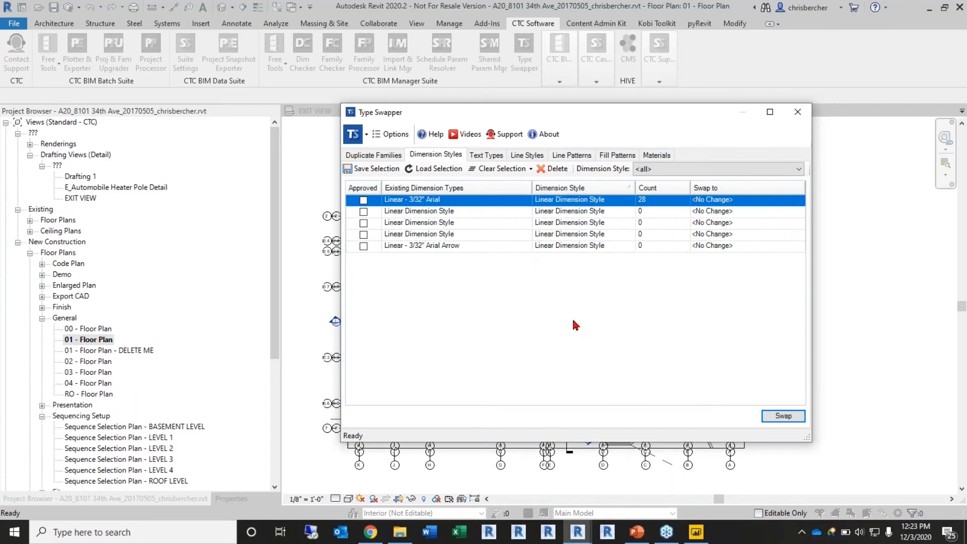
Step: On Text Types, swap the default 3/32" Arial Narrow type to 3/32" Arial
click(493, 155)
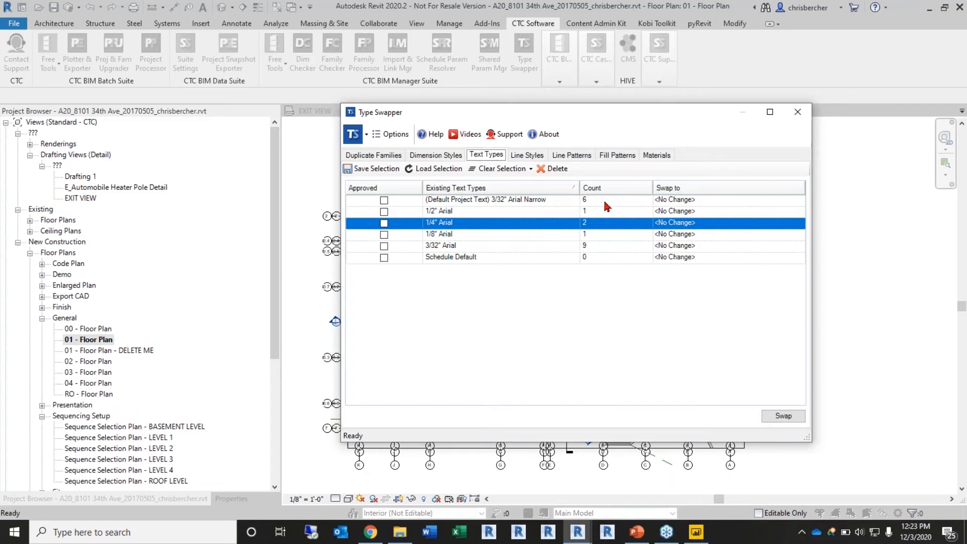
click(799, 200)
click(799, 201)
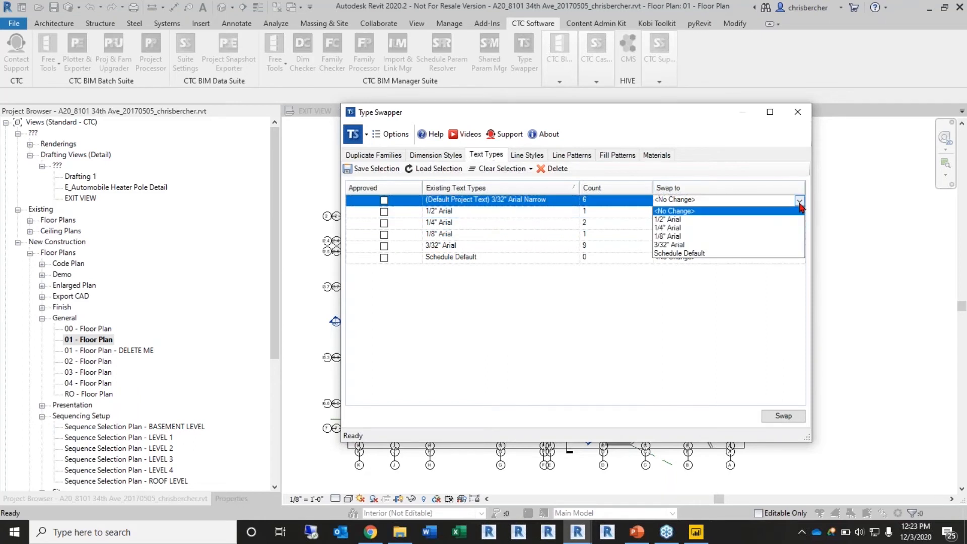
click(671, 246)
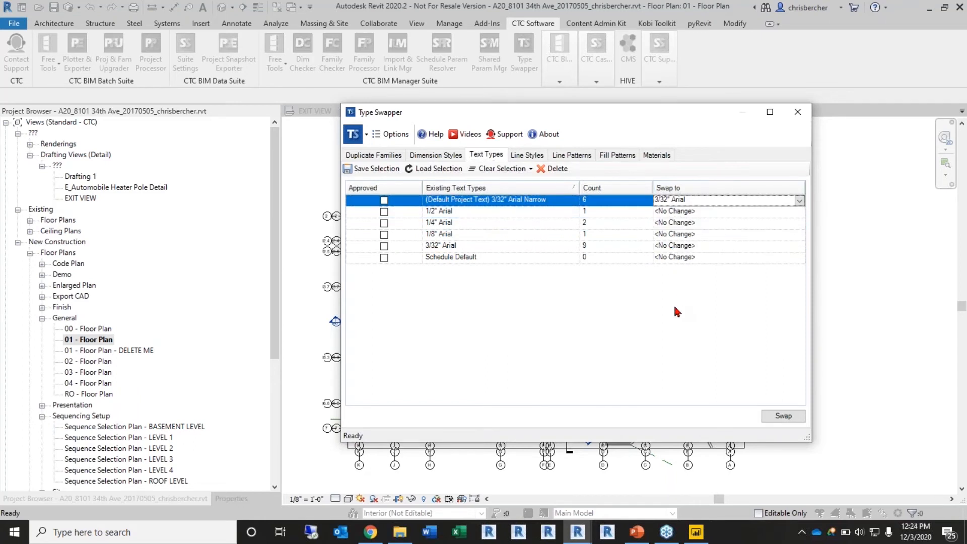
click(784, 418)
click(559, 371)
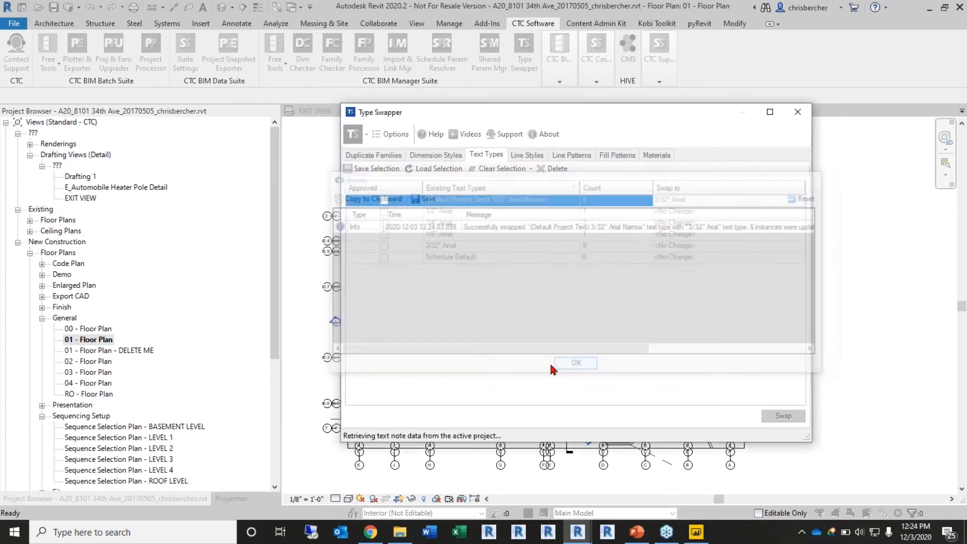
click(442, 222)
Step: Delete the now-unused 3/32" Arial Narrow text type
click(484, 200)
click(554, 169)
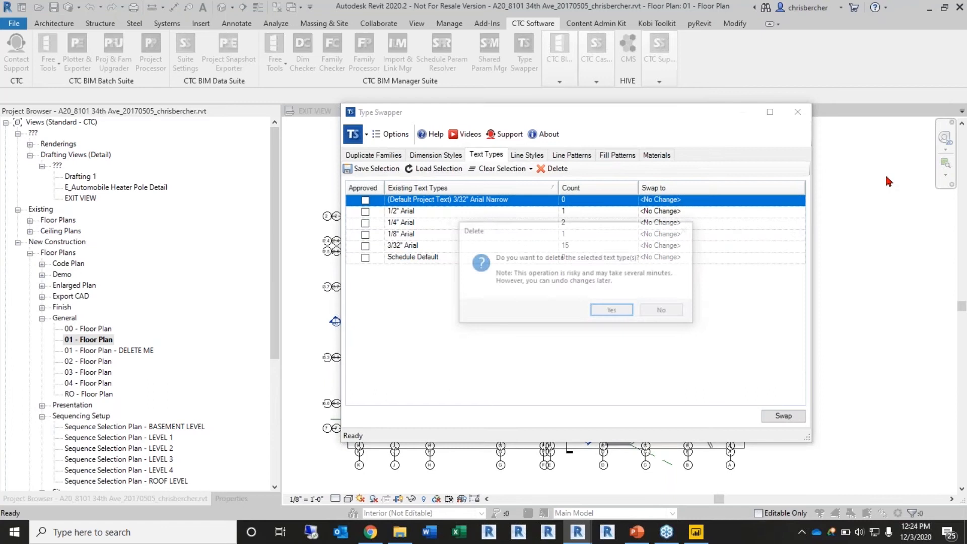
click(613, 311)
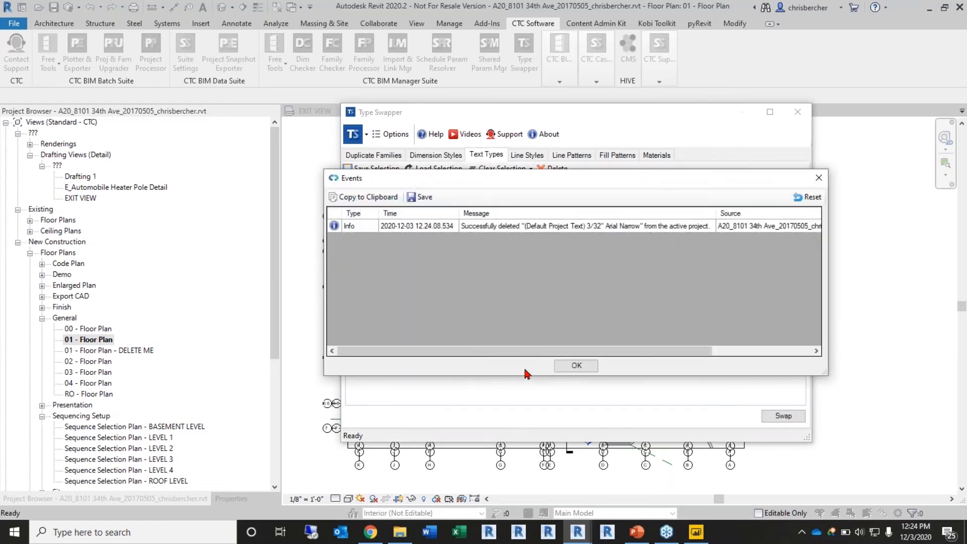
click(583, 370)
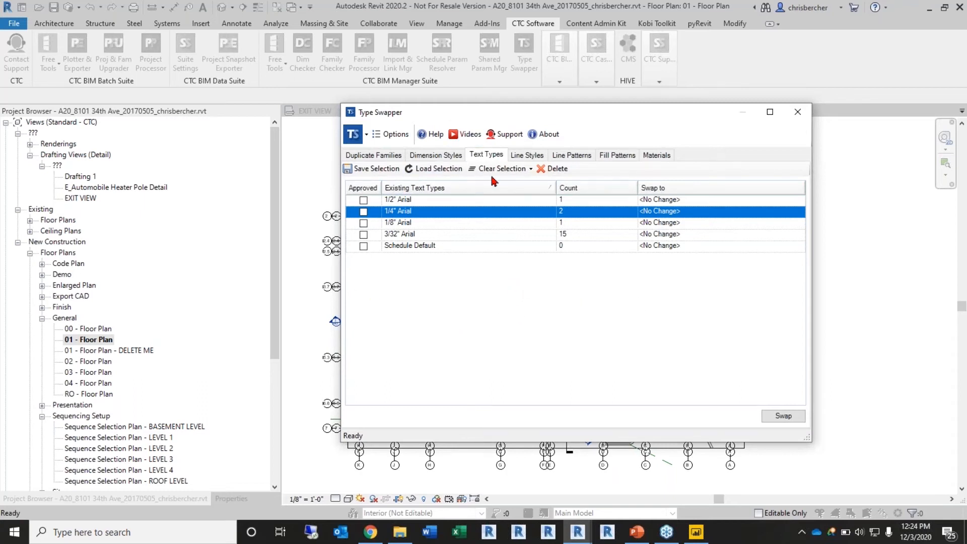
Step: Show the Line Styles list and review usage counts such as <Sketch> 3132 and <Area Boundary> 120
click(519, 157)
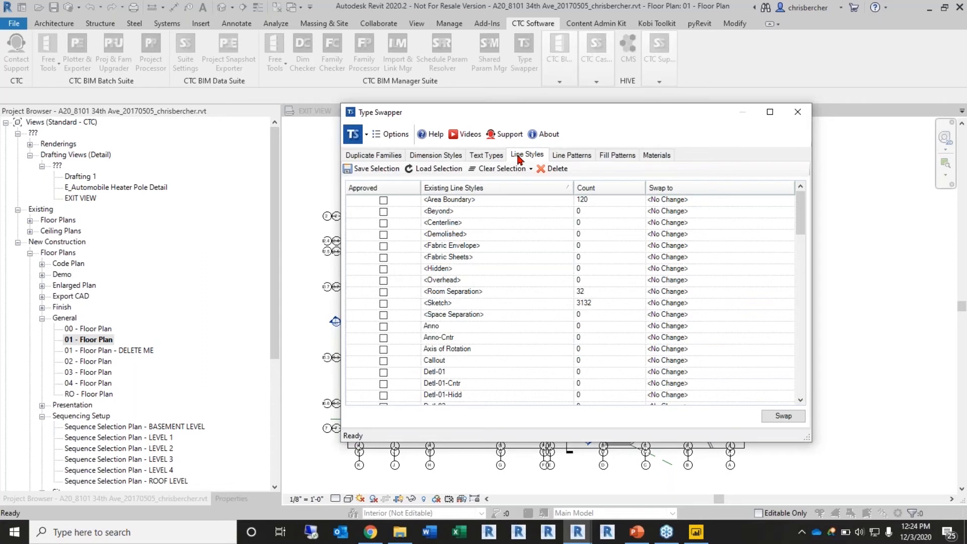
scroll(479, 283, down, 12)
scroll(479, 339, down, 3)
scroll(480, 327, up, 15)
scroll(480, 315, down, 2)
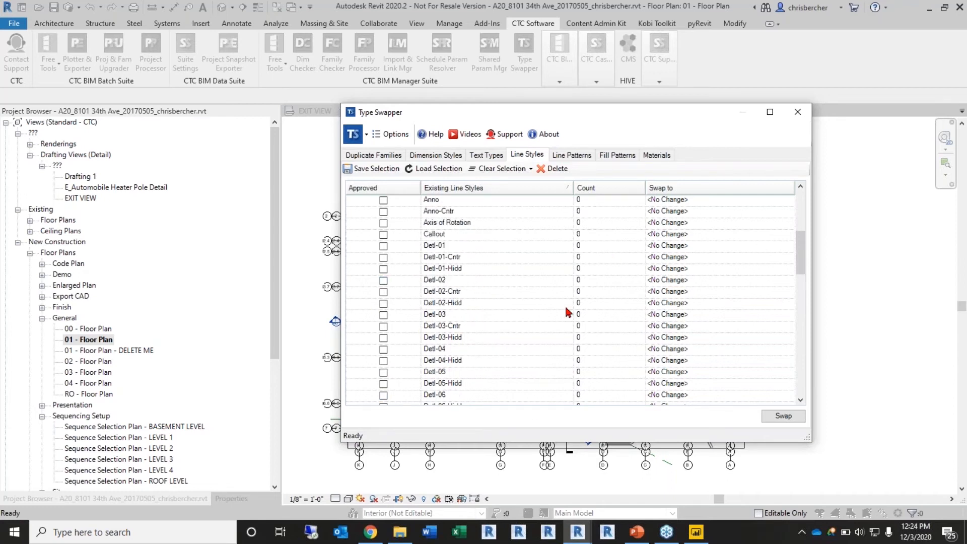
scroll(568, 313, up, 4)
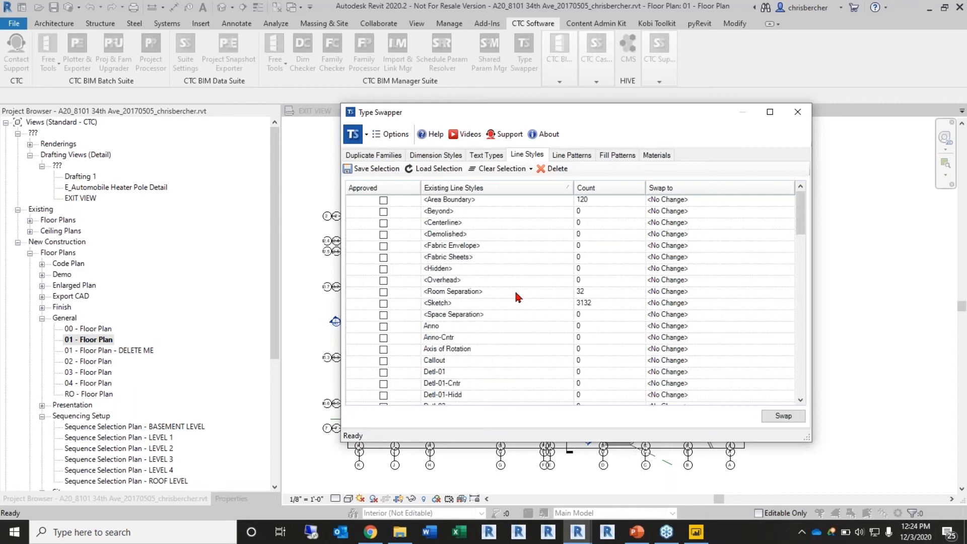
scroll(521, 300, down, 7)
Step: Show the Line Patterns list and select IMPORT-020HIDN among the unused IMPORT patterns
click(575, 156)
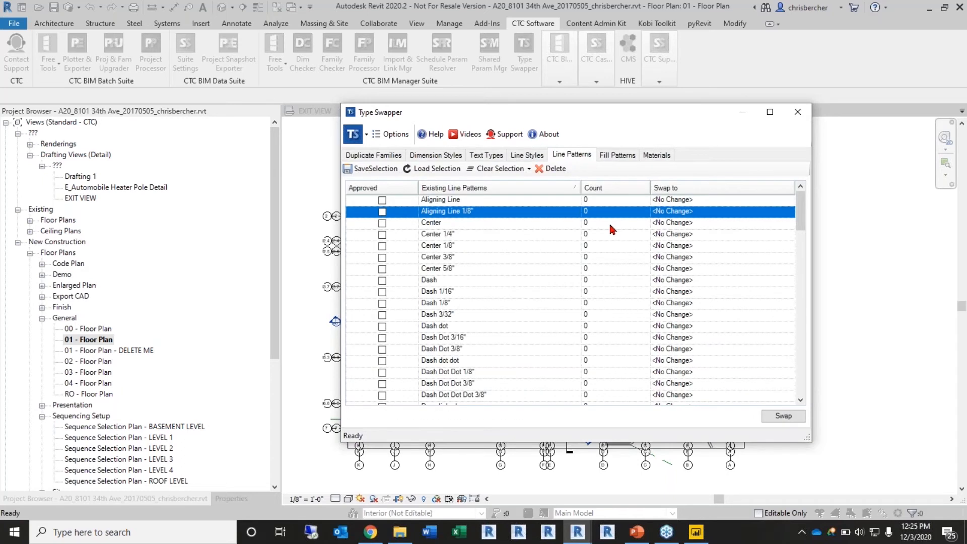
scroll(494, 261, down, 5)
scroll(493, 261, down, 12)
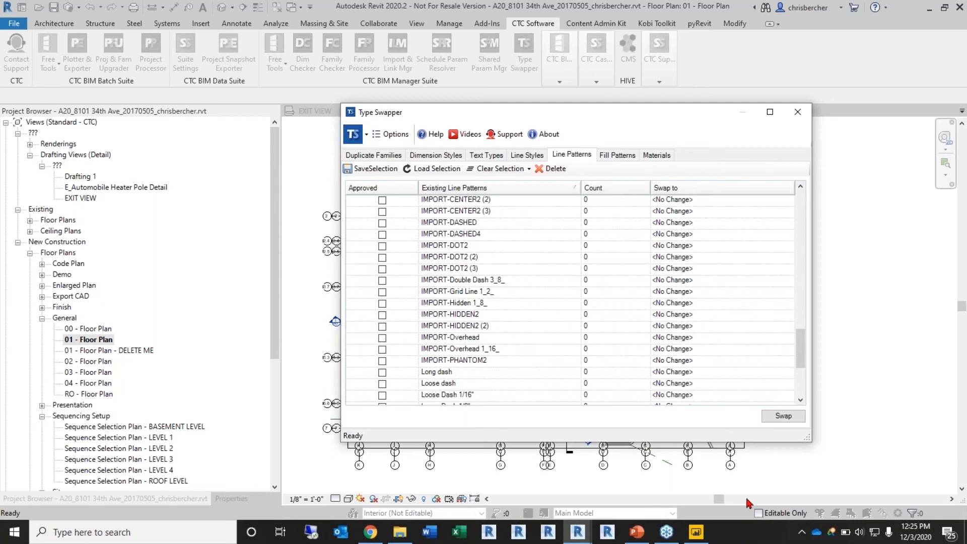
scroll(580, 344, up, 1)
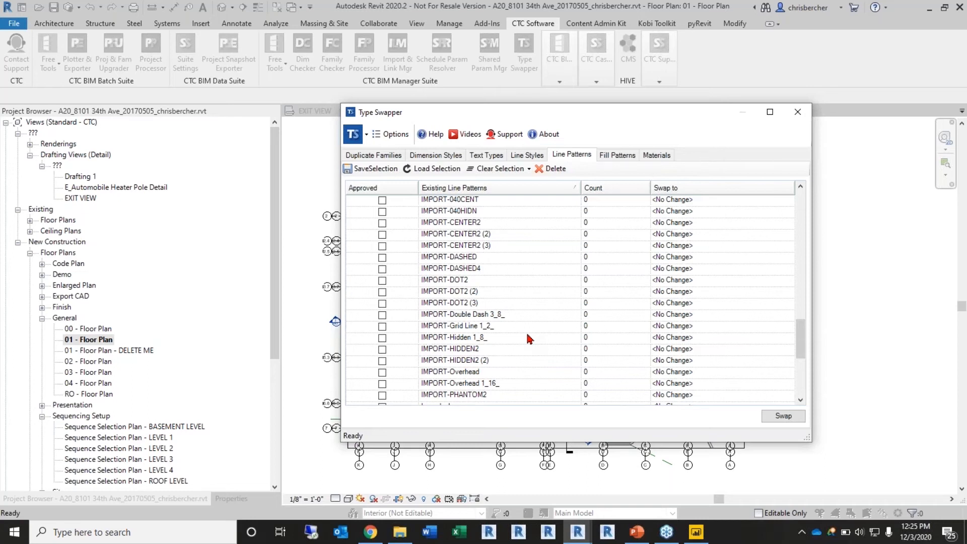
scroll(520, 328, up, 3)
click(468, 292)
scroll(468, 294, down, 6)
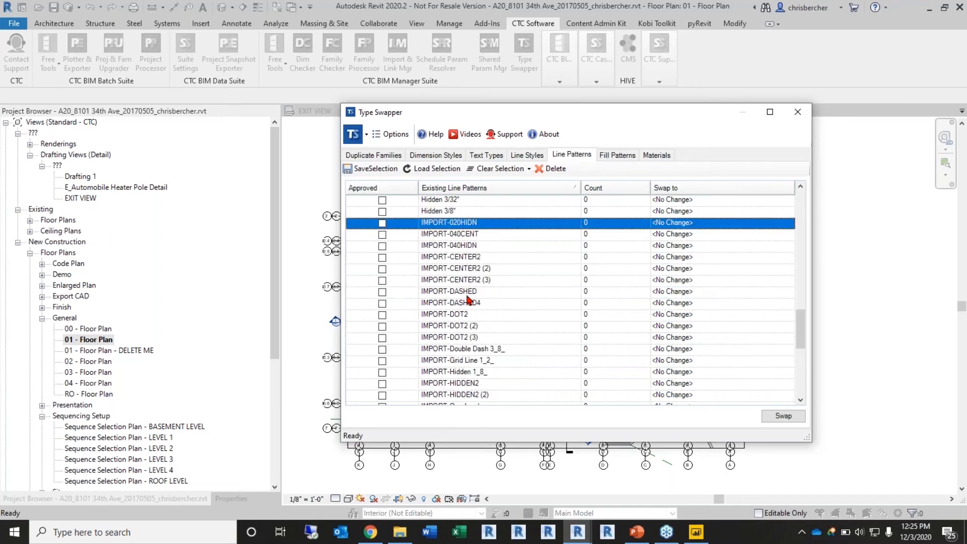
Step: Select IMPORT-020HIDN through IMPORT-PHANTOM2 and delete these unused line patterns
shift+click(459, 292)
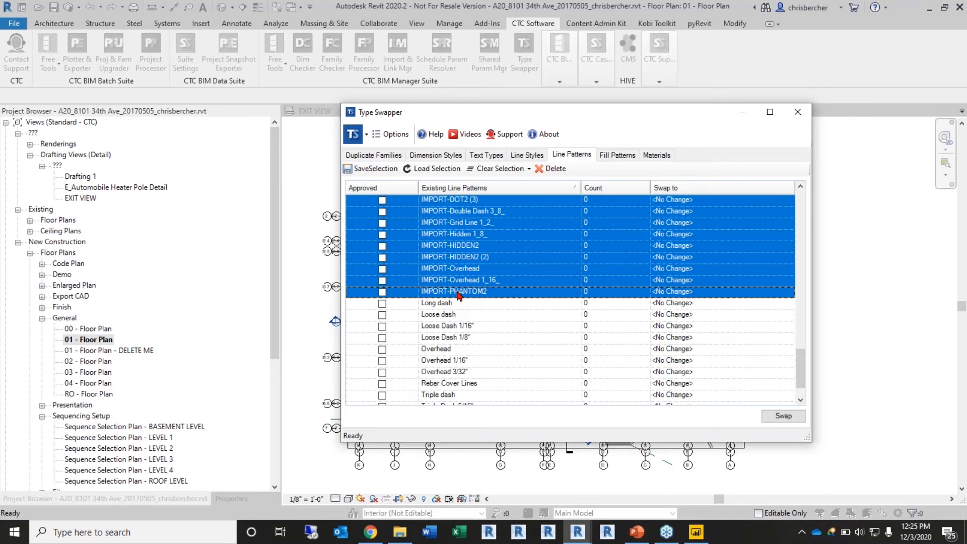
scroll(459, 294, up, 5)
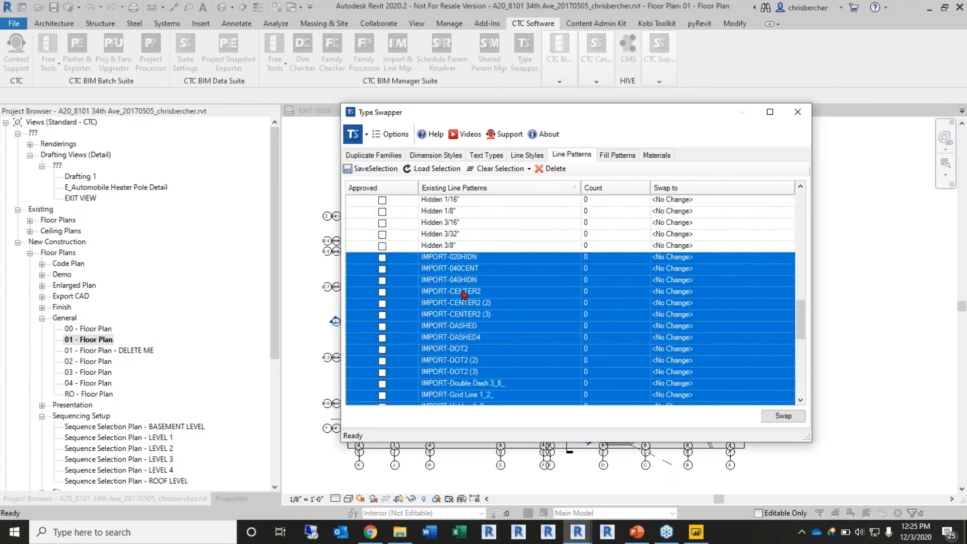
click(559, 170)
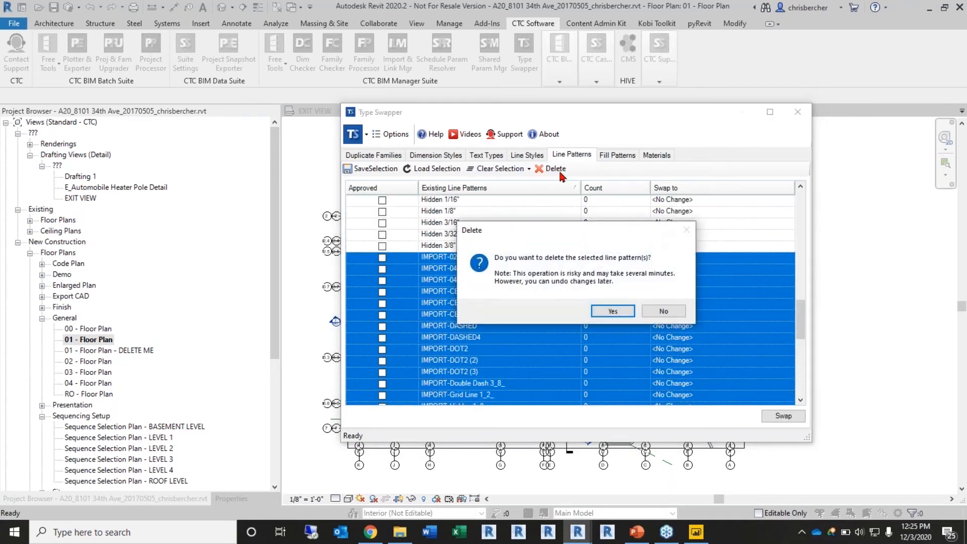
click(612, 312)
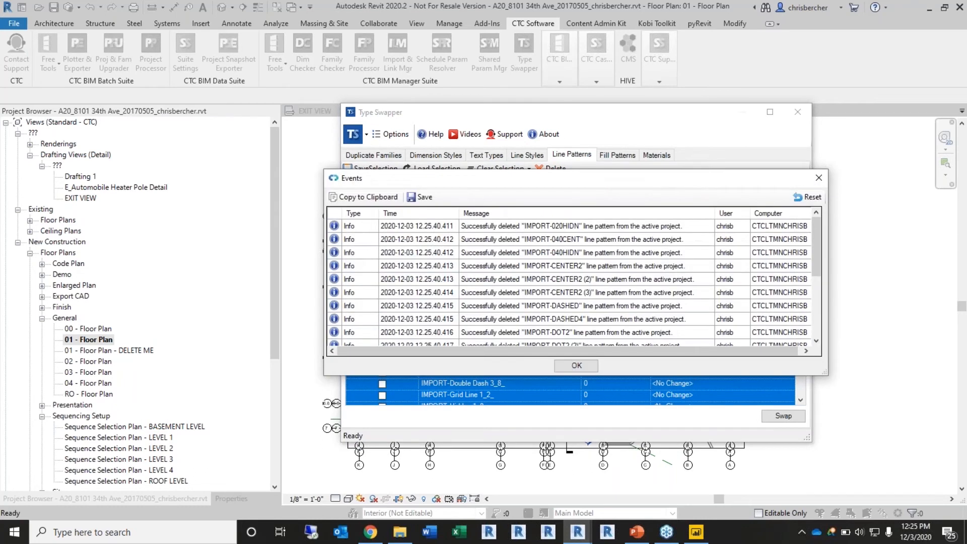
click(578, 367)
Step: Scroll through the line patterns, then return to the Line Styles list
scroll(490, 347, up, 5)
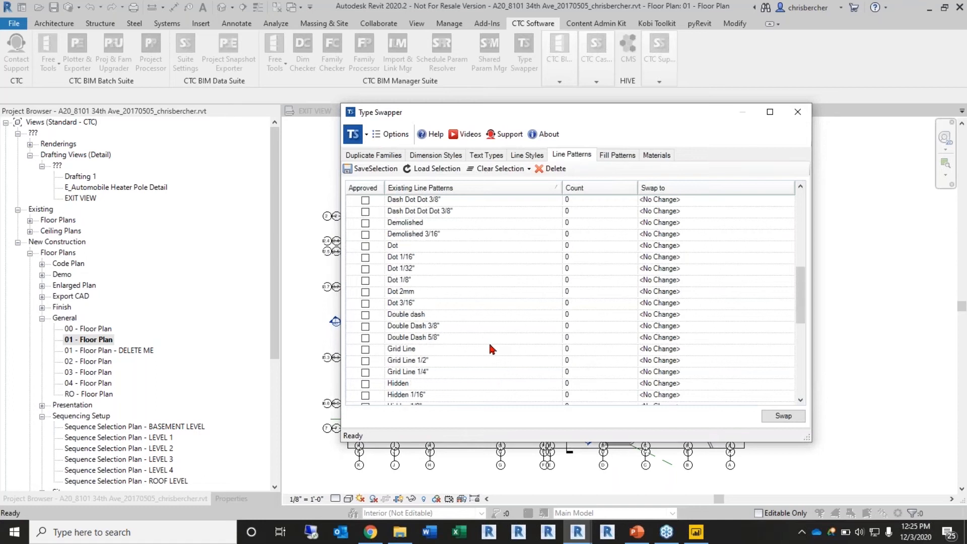
scroll(397, 305, up, 5)
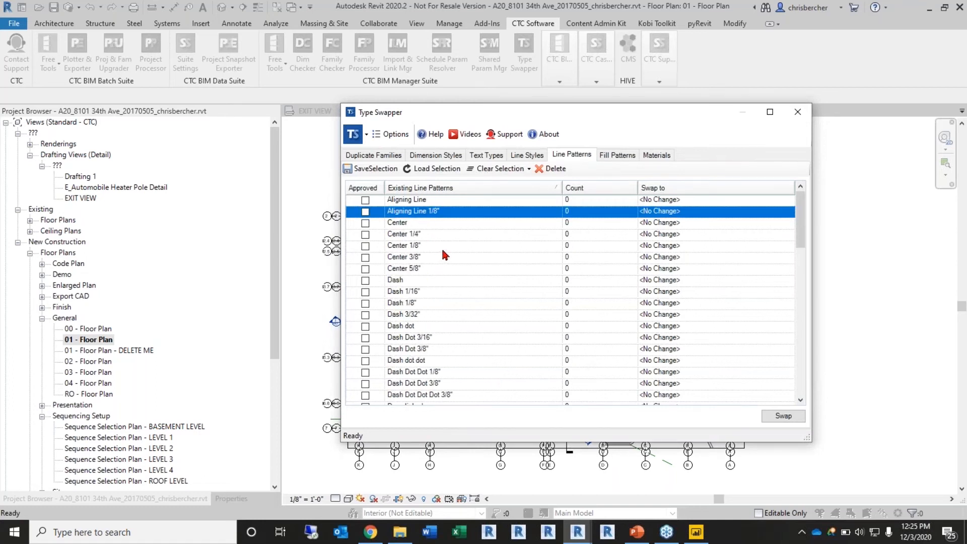
scroll(444, 260, down, 10)
scroll(448, 327, up, 10)
click(540, 158)
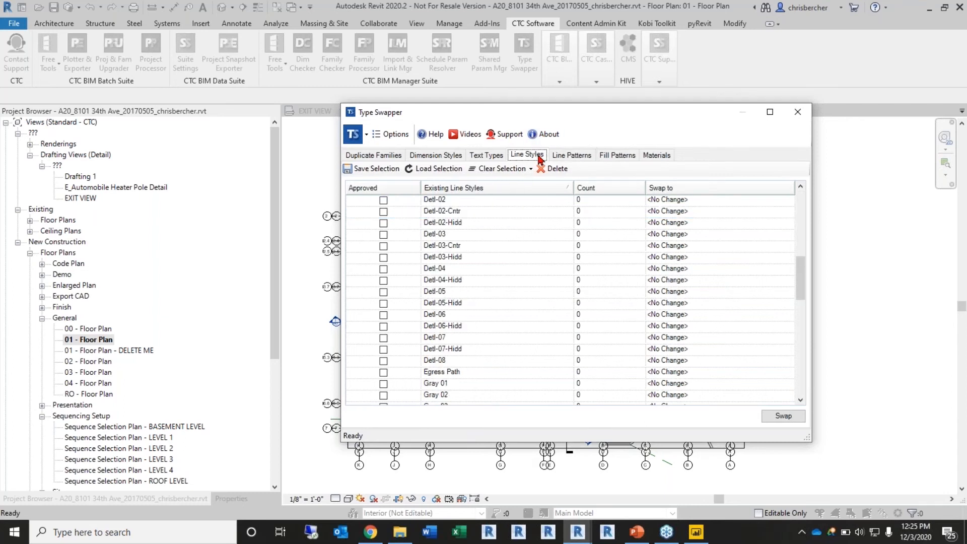
scroll(511, 305, up, 6)
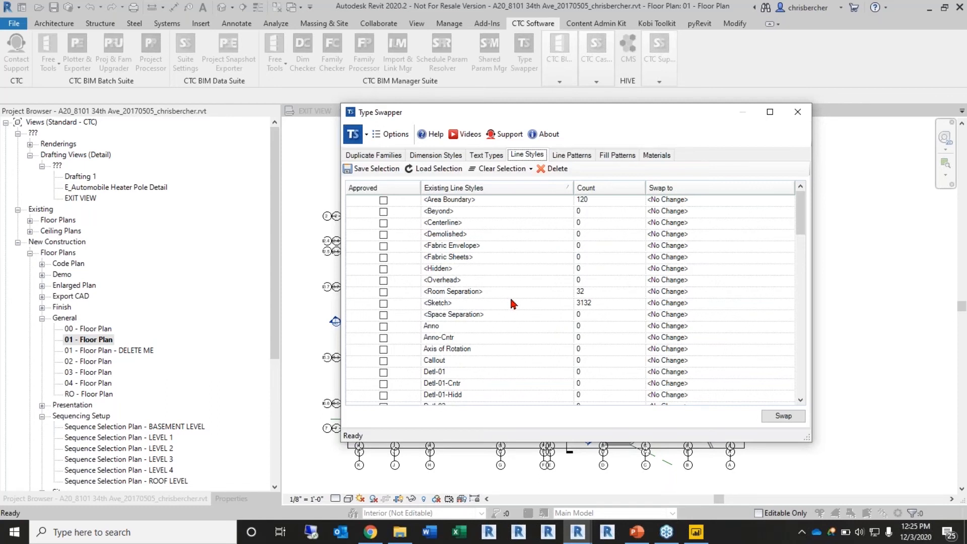
Step: Select the Thin Lines line style in the list
drag(801, 216, 799, 381)
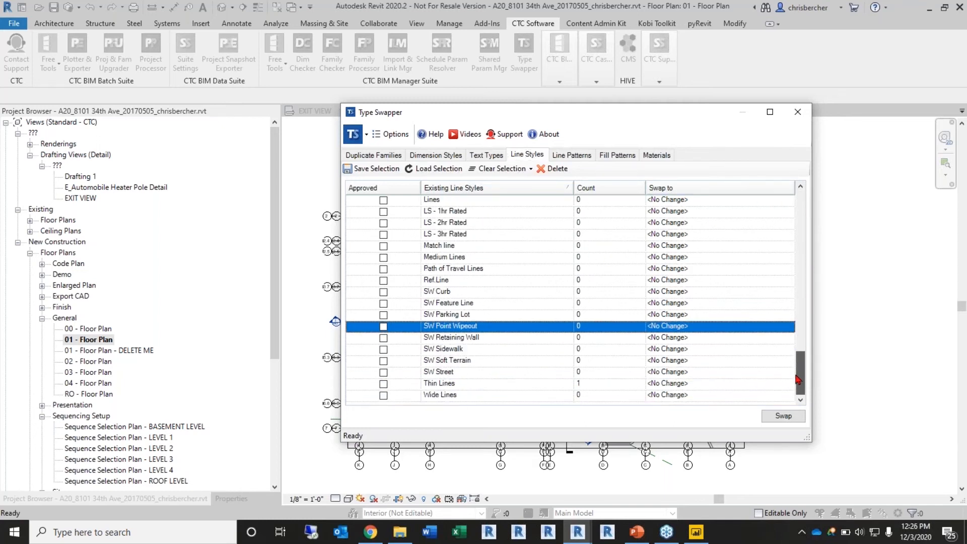
click(615, 388)
scroll(578, 367, up, 1)
scroll(578, 367, up, 1)
scroll(681, 384, down, 2)
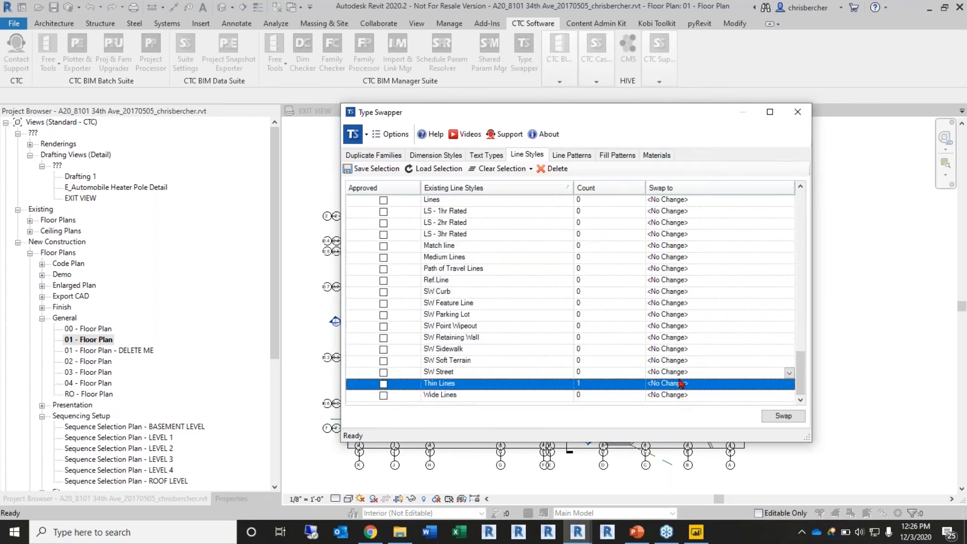
Step: Swap Thin Lines to Line Weight 02 and close the events report
click(789, 384)
scroll(692, 441, down, 5)
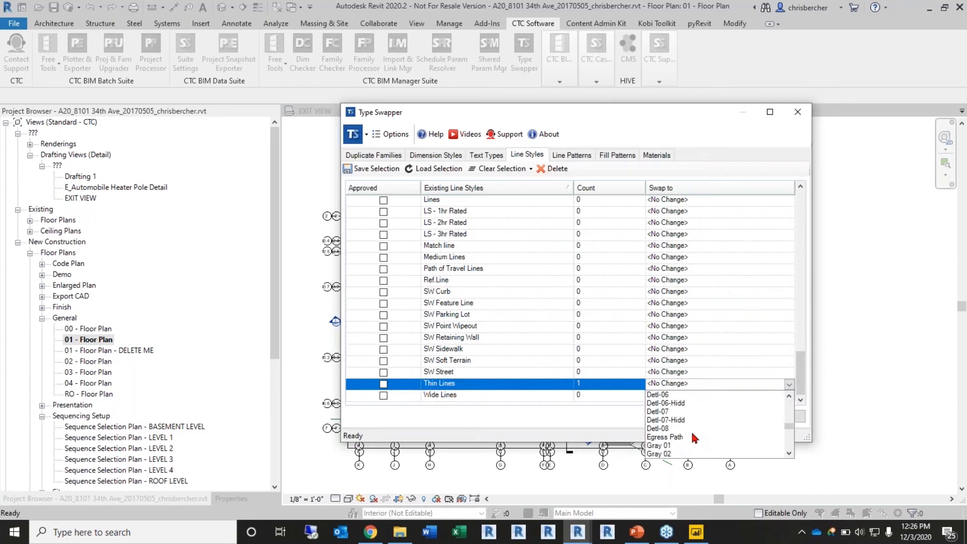
scroll(694, 434, down, 3)
click(695, 436)
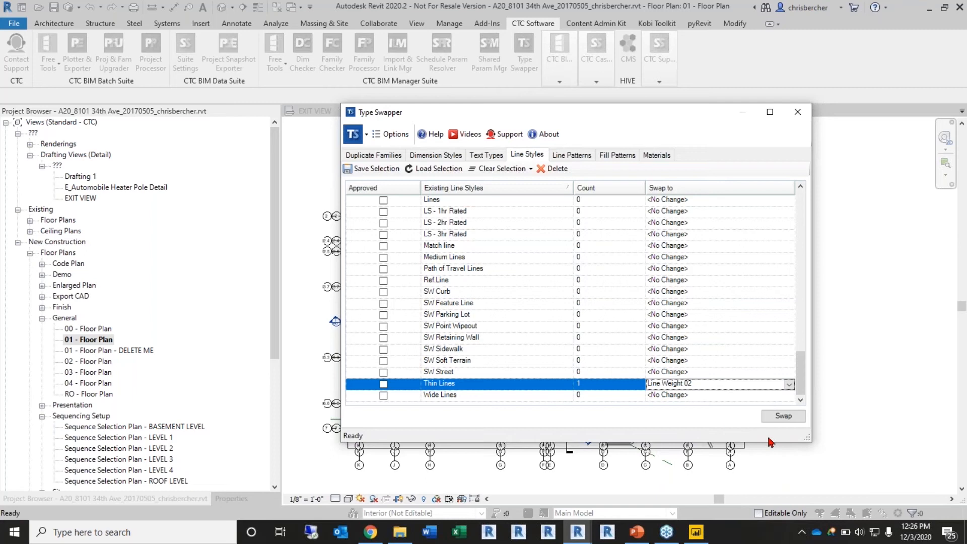
scroll(609, 355, up, 5)
scroll(613, 358, down, 5)
click(782, 416)
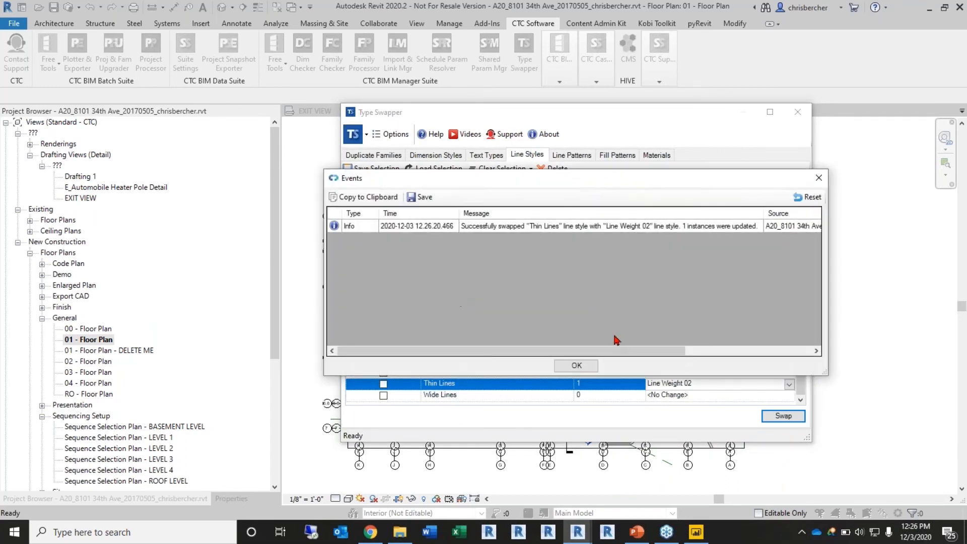
click(574, 366)
scroll(507, 298, up, 8)
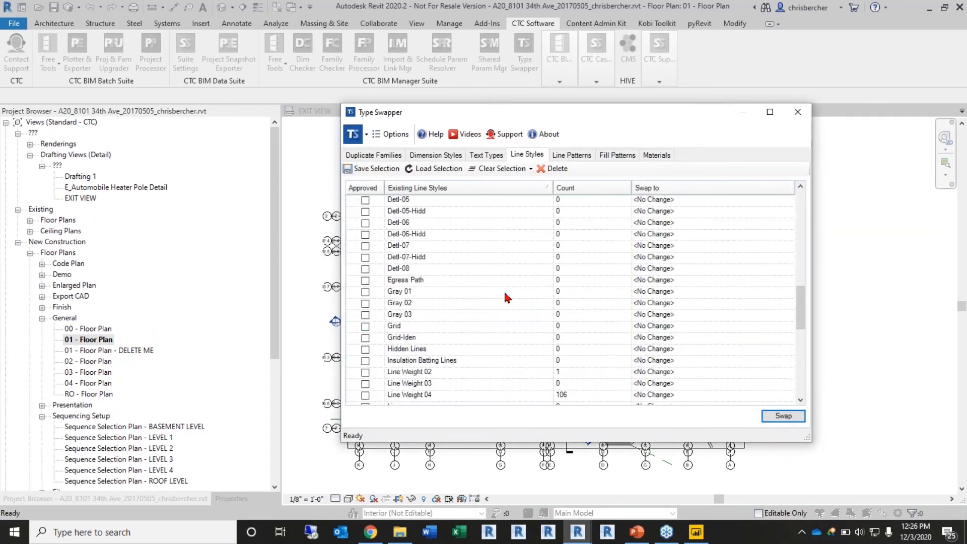
scroll(508, 298, down, 2)
click(502, 326)
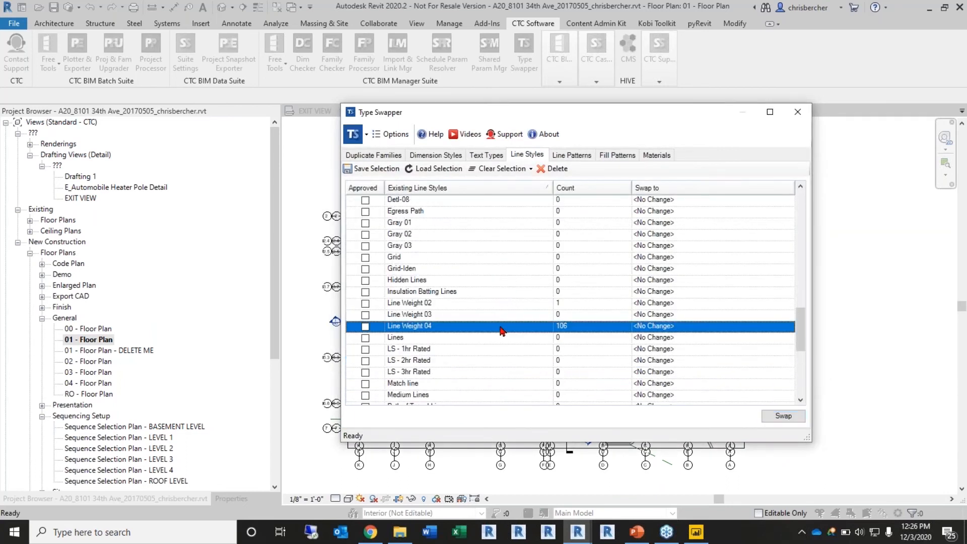
scroll(502, 333, down, 3)
scroll(484, 339, down, 1)
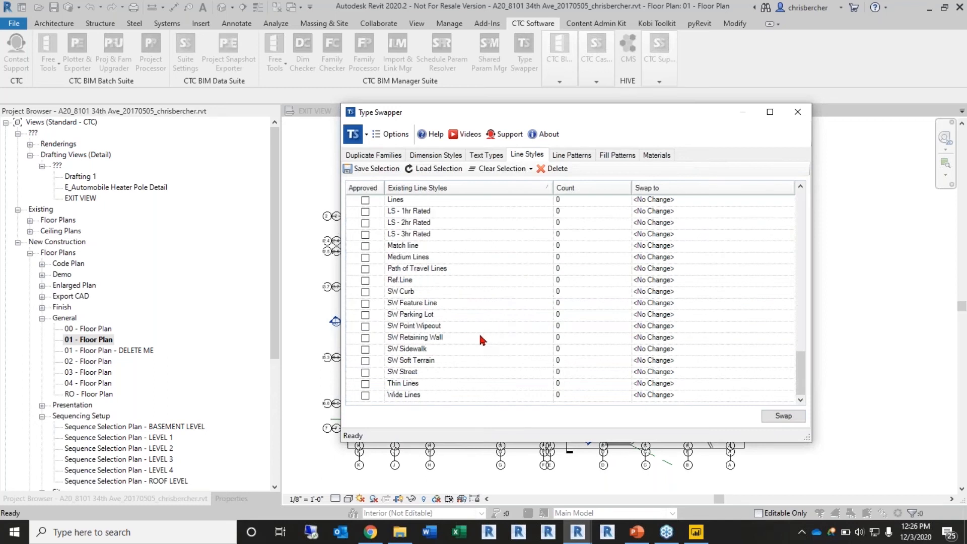
scroll(474, 368, up, 15)
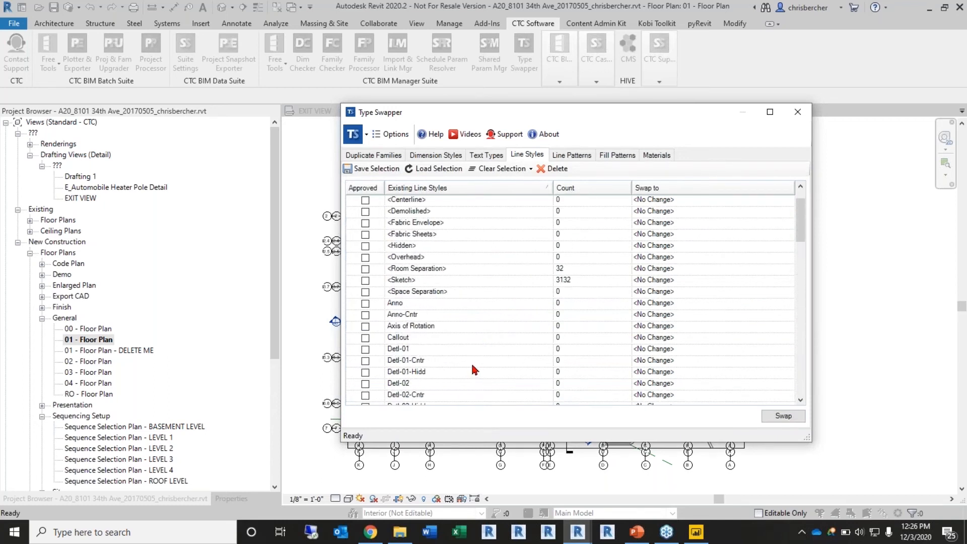
click(599, 294)
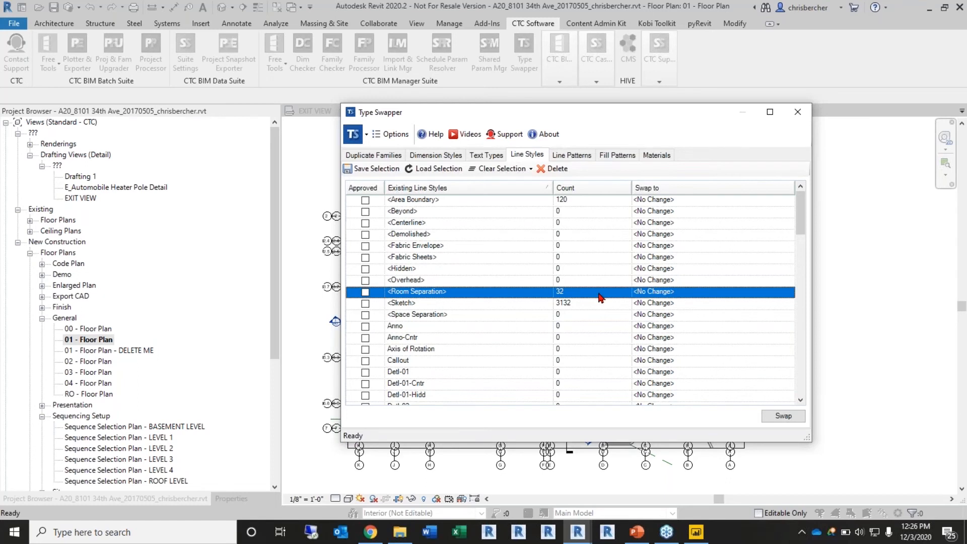
click(544, 308)
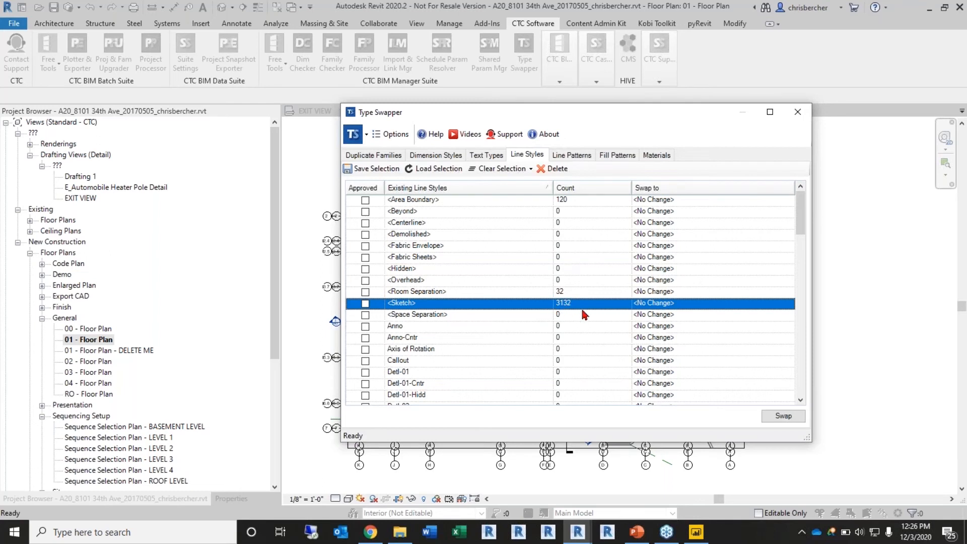
click(591, 201)
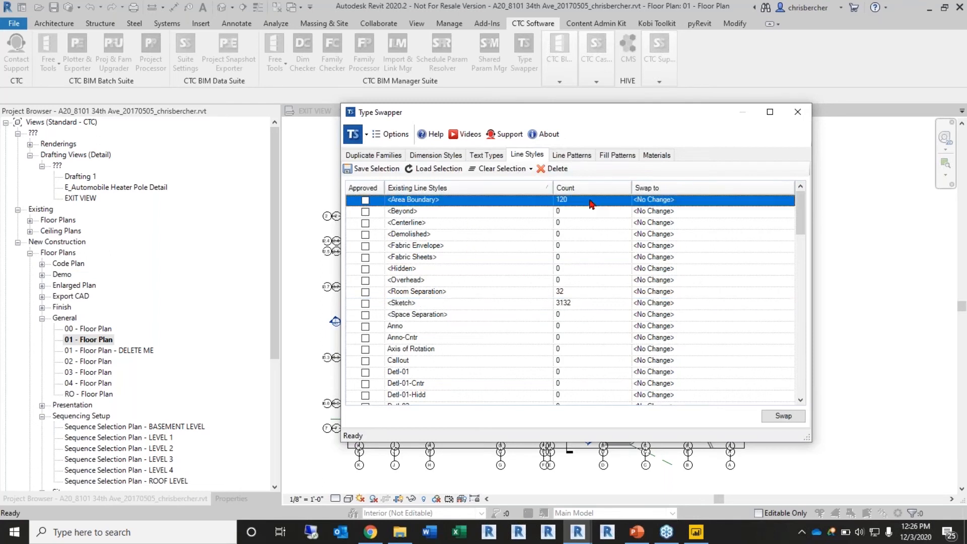
click(593, 293)
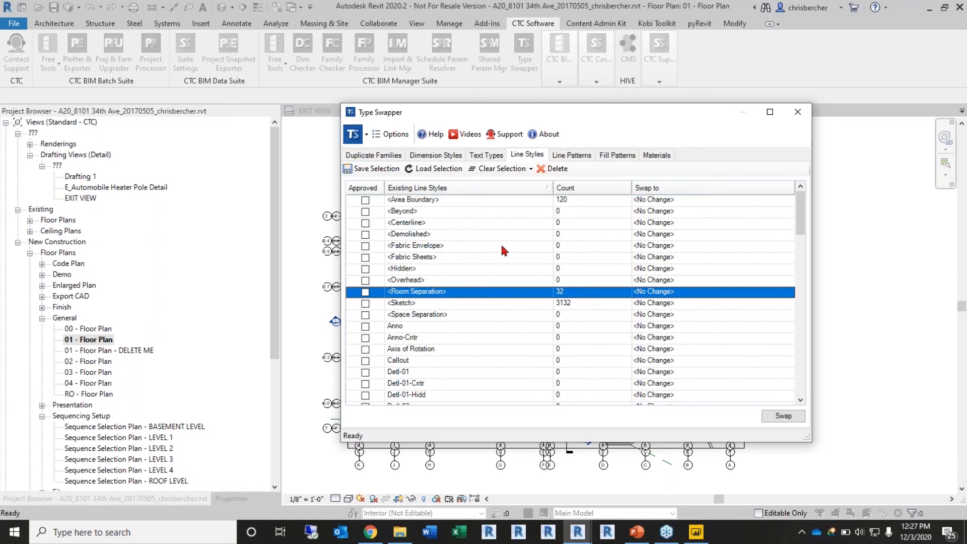
scroll(506, 249, down, 12)
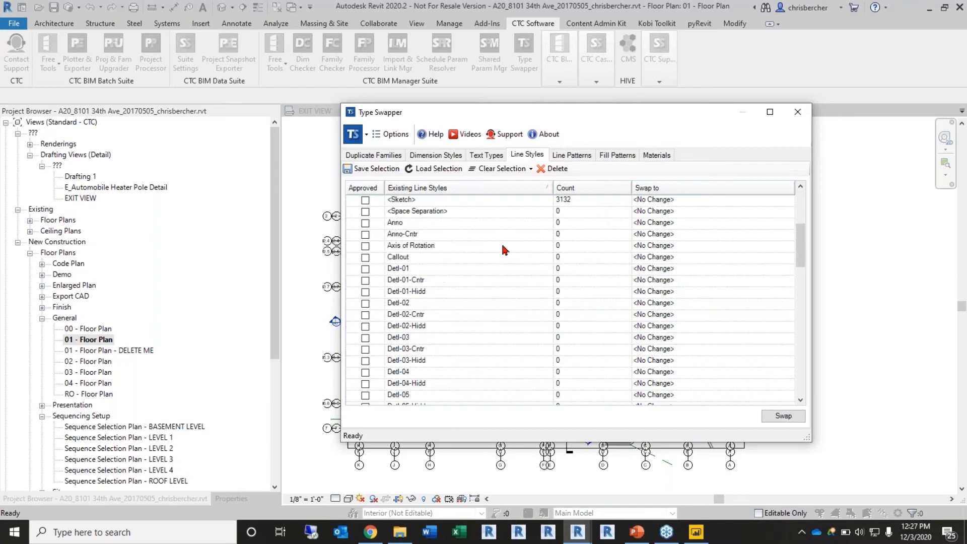
scroll(510, 249, up, 5)
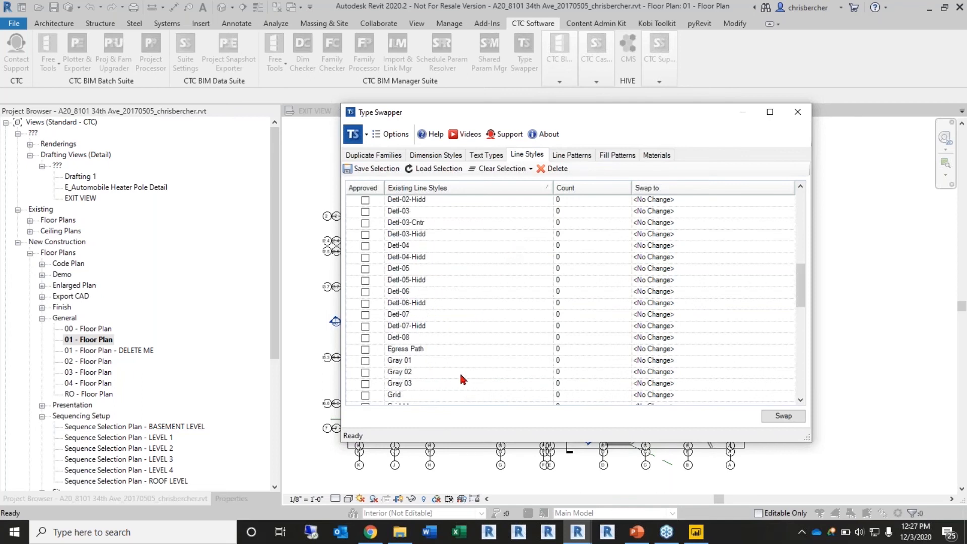
scroll(465, 371, down, 5)
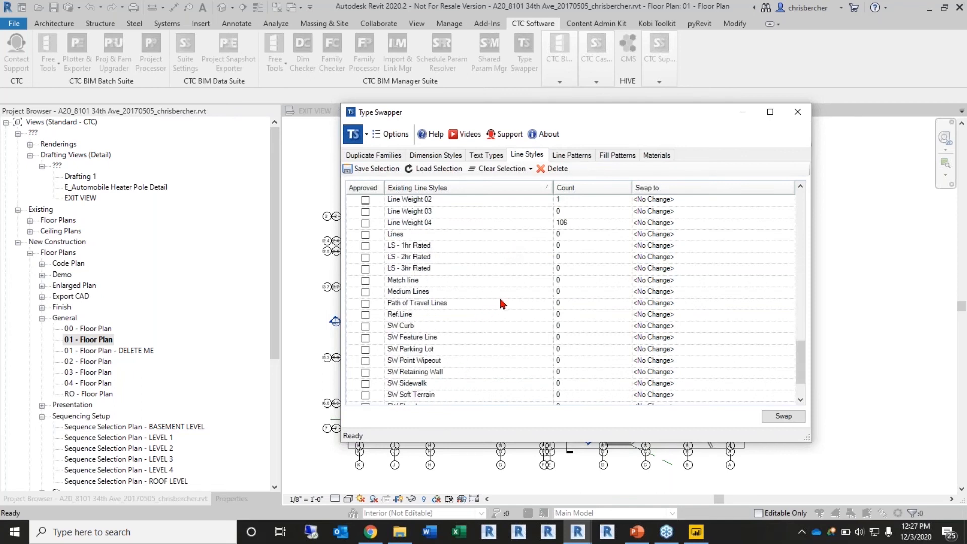
click(469, 269)
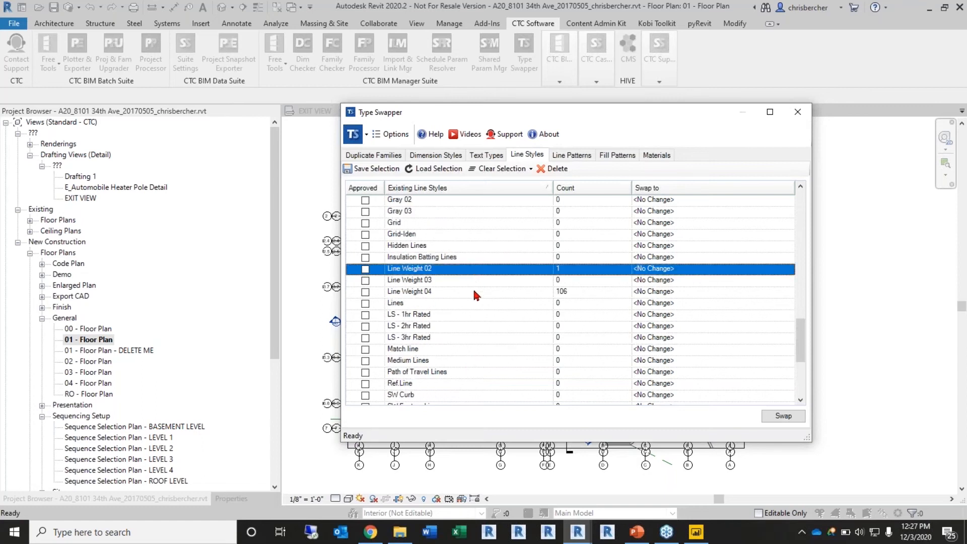
scroll(469, 262, up, 4)
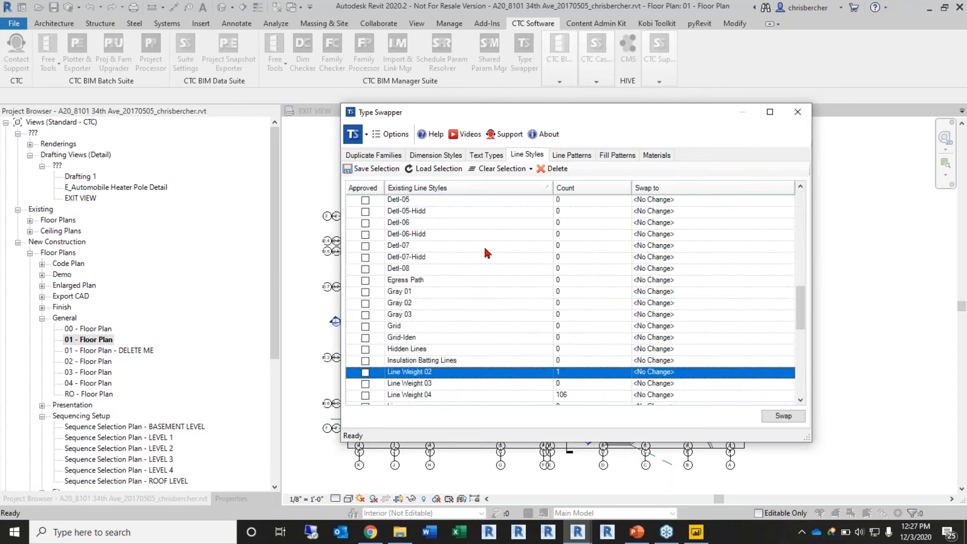
Step: Delete the Gray 01, Gray 02 and Gray 03 line styles, then show the fill patterns list
click(456, 326)
shift+click(456, 349)
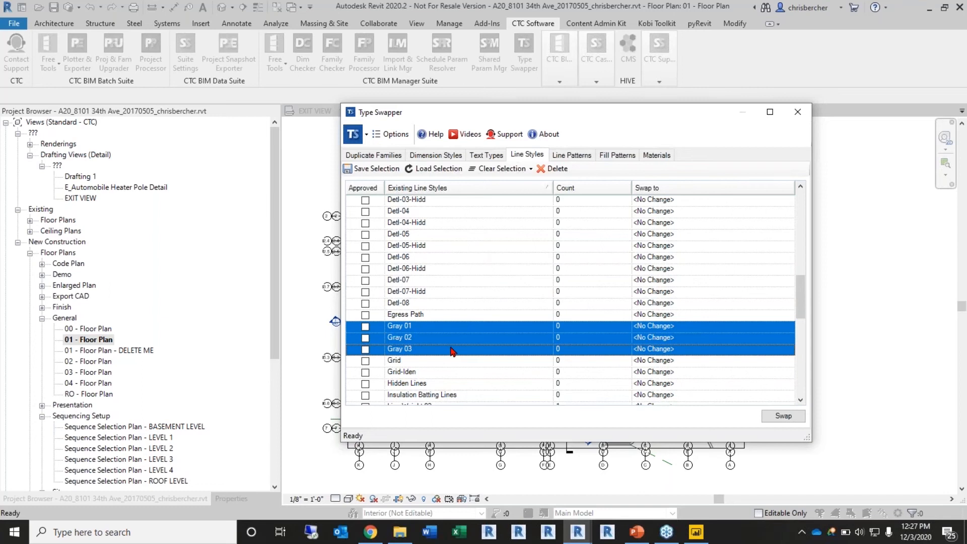
click(554, 169)
click(612, 311)
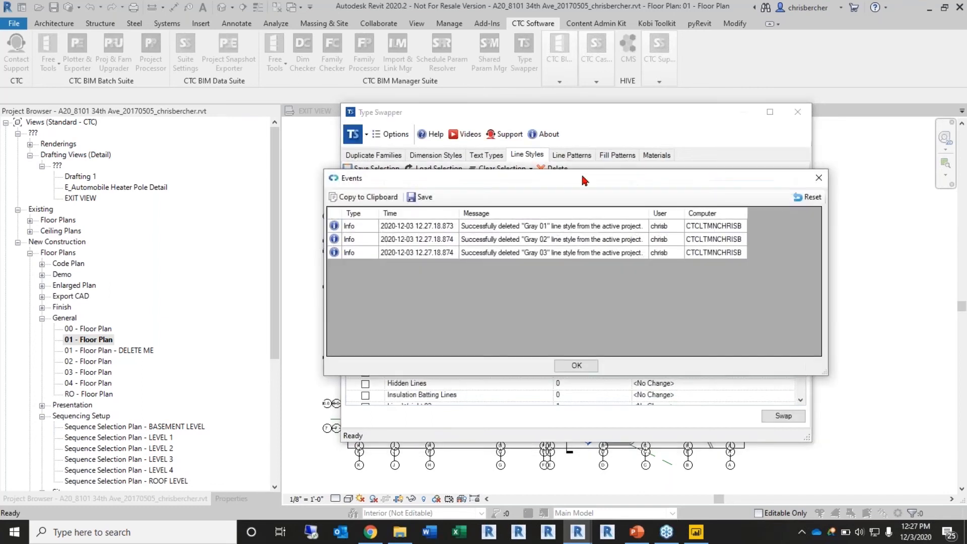
click(576, 365)
click(610, 155)
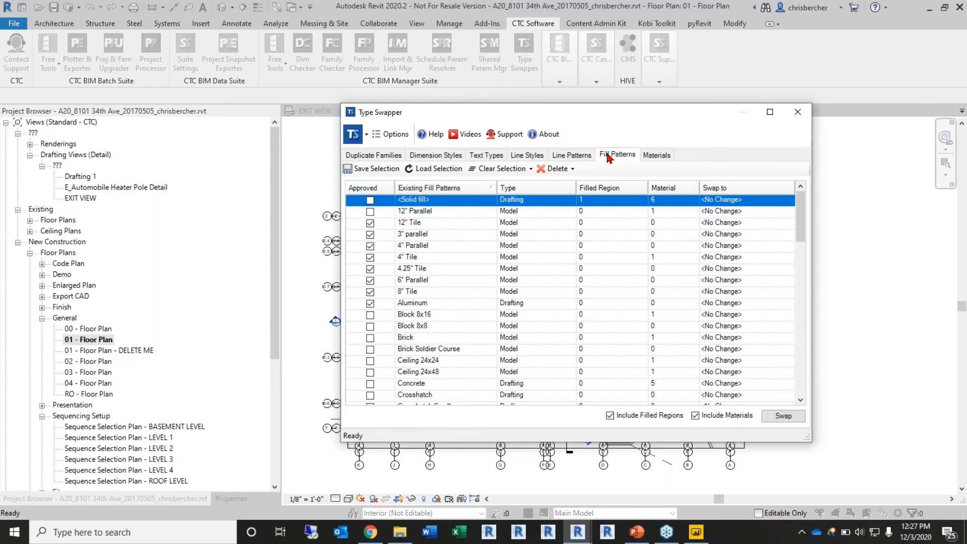
scroll(555, 325, down, 13)
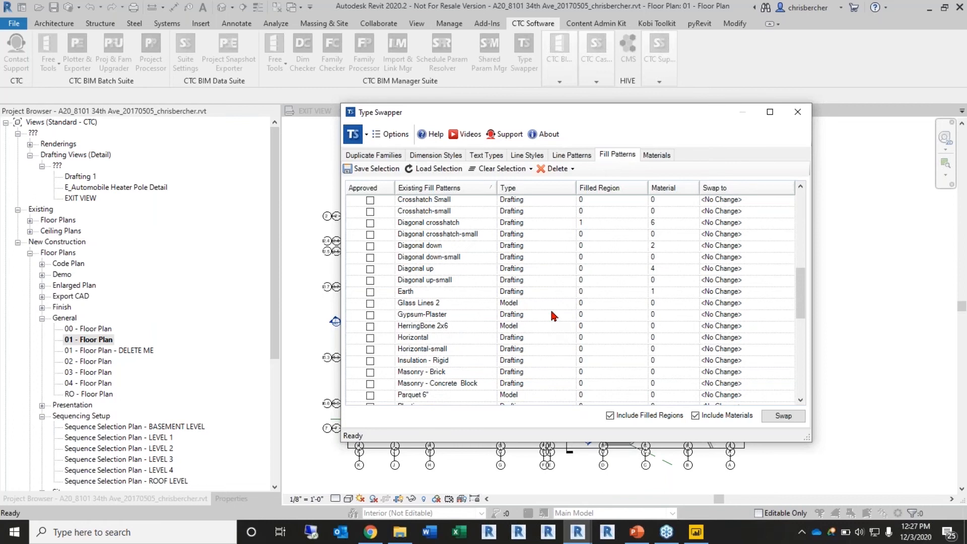
scroll(546, 321, up, 2)
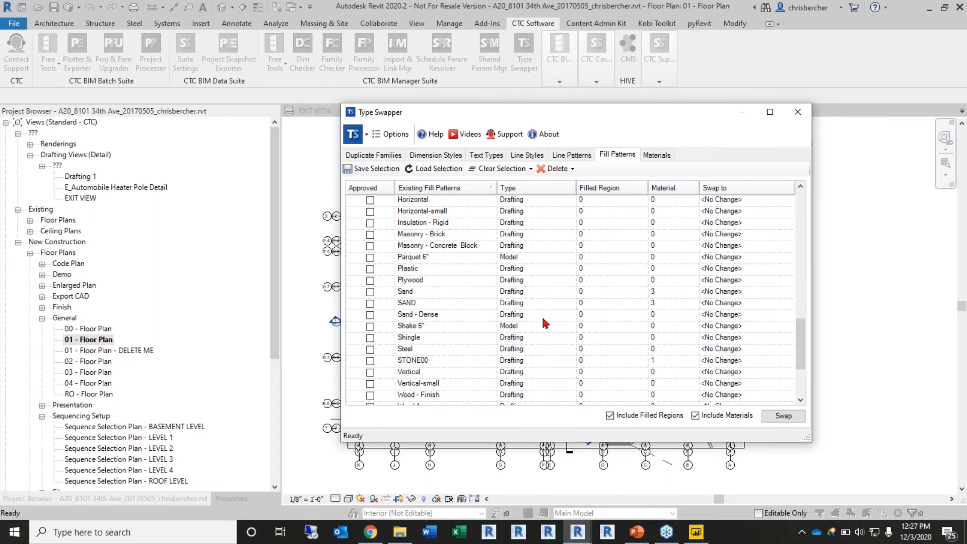
scroll(504, 332, up, 10)
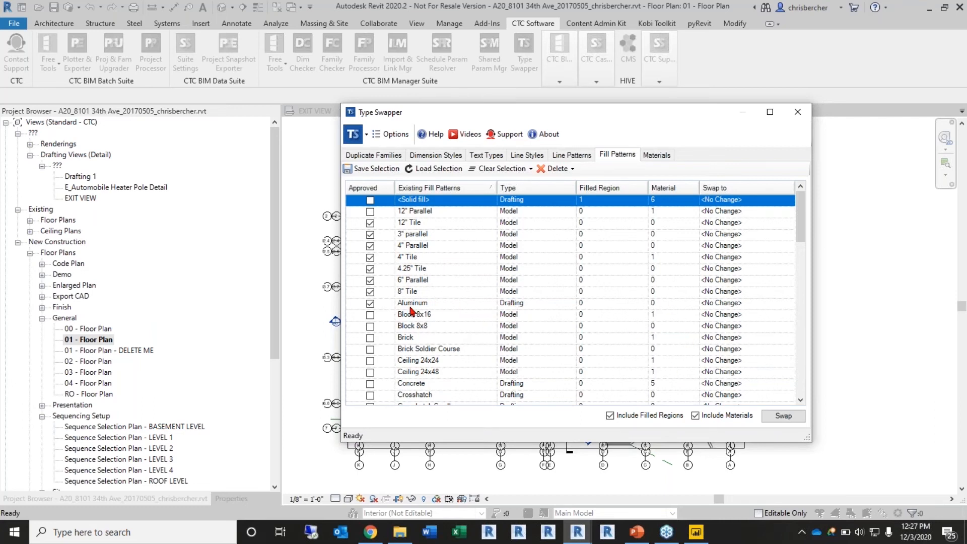
scroll(456, 246, down, 3)
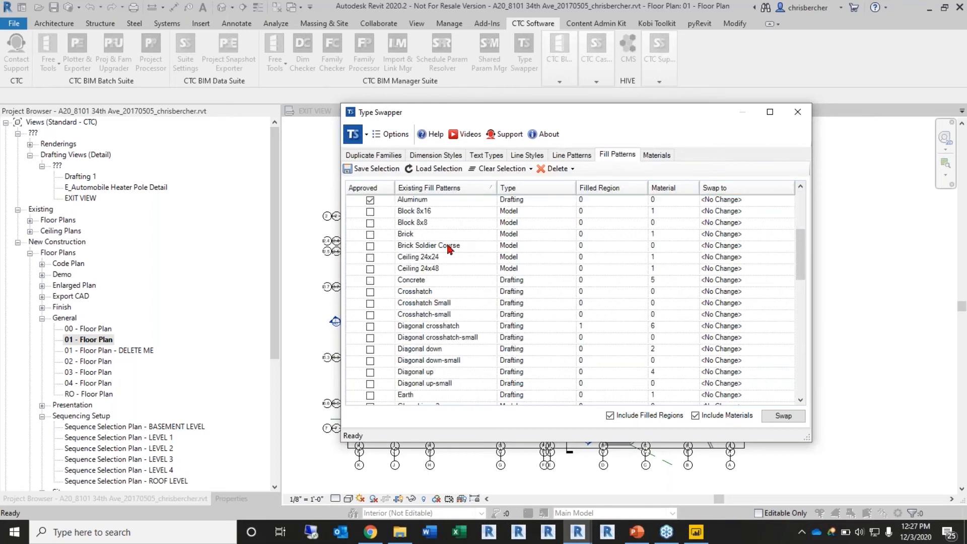
scroll(444, 275, down, 3)
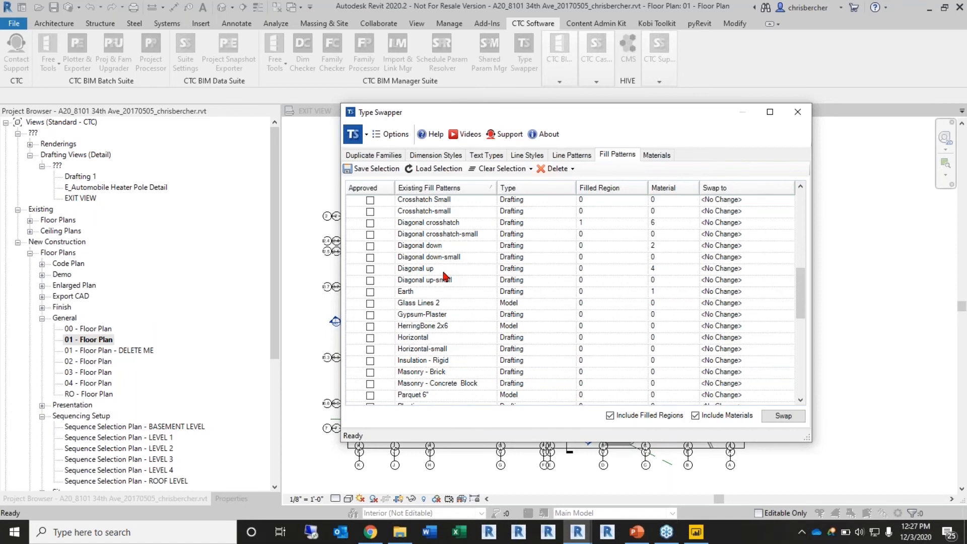
scroll(438, 280, down, 6)
scroll(425, 298, up, 4)
scroll(428, 298, down, 4)
scroll(431, 298, up, 4)
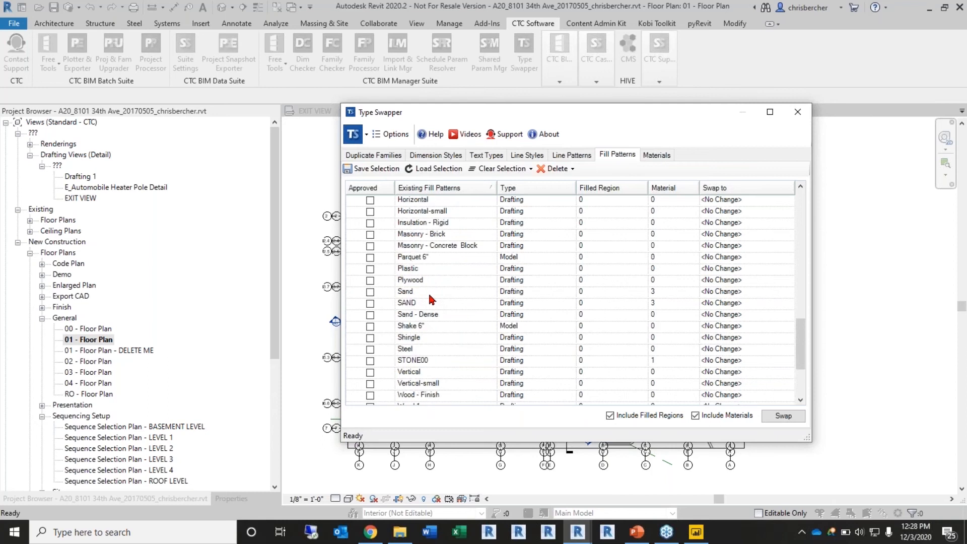
click(452, 372)
scroll(454, 375, down, 1)
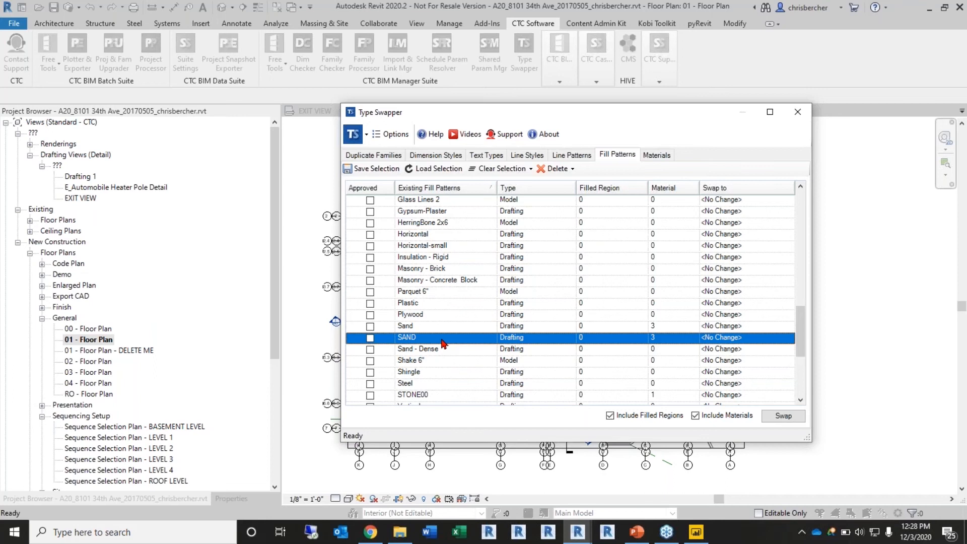
Step: Choose Sand <Drafting> as the replacement for the SAND fill pattern
click(419, 327)
click(423, 338)
click(789, 339)
drag(790, 360, 790, 389)
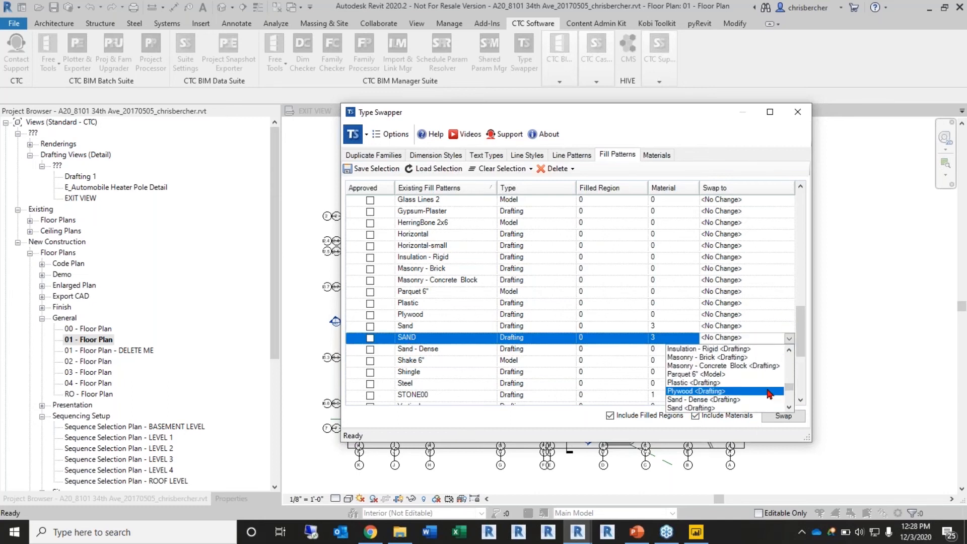
click(713, 409)
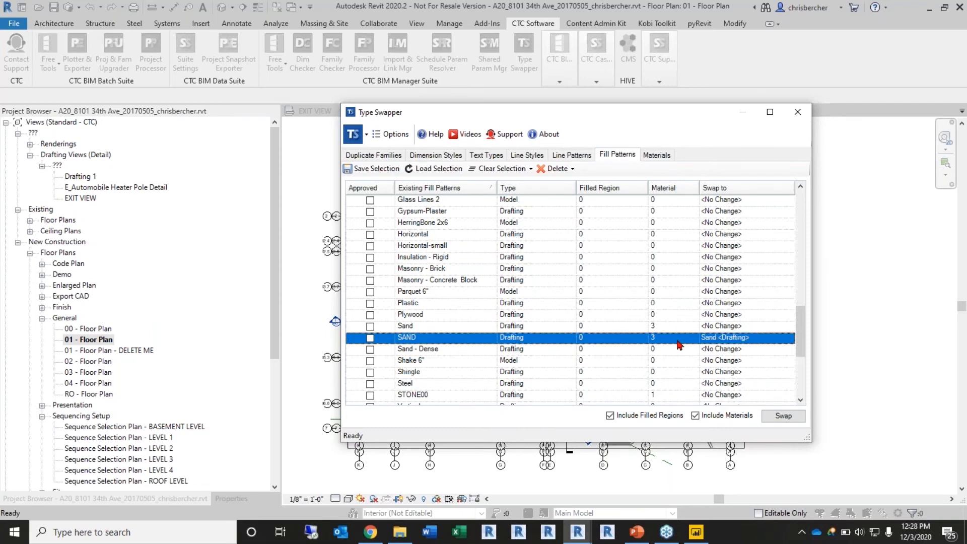
Step: Run the swap so SAND's 3 materials use Sand, and dismiss the report
scroll(675, 343, down, 2)
scroll(678, 346, down, 1)
scroll(610, 296, up, 2)
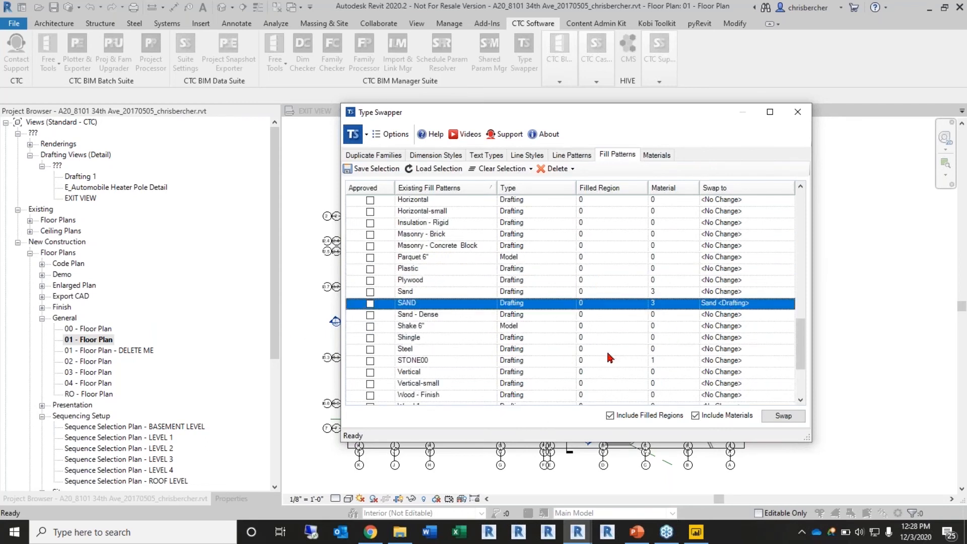
click(618, 363)
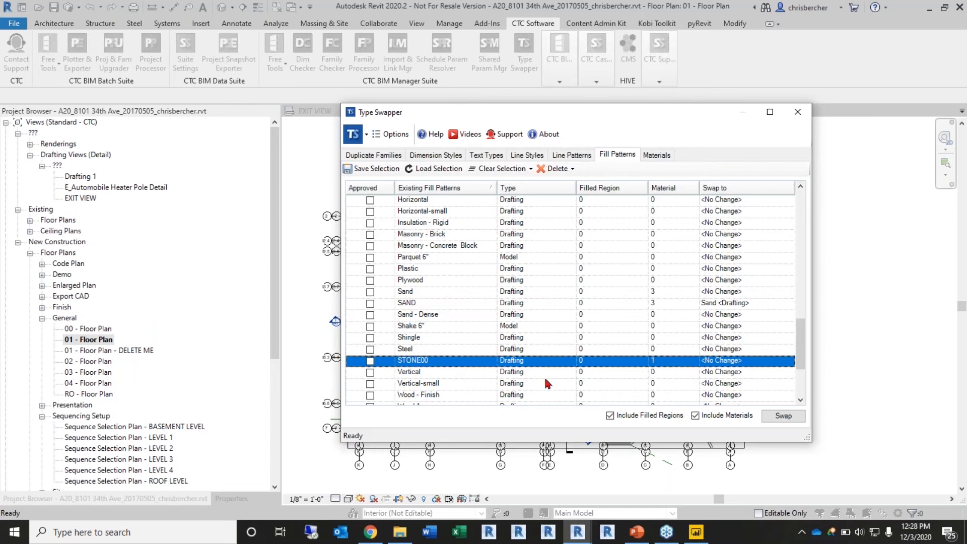
scroll(542, 332, down, 1)
scroll(542, 332, down, 1)
scroll(471, 271, up, 8)
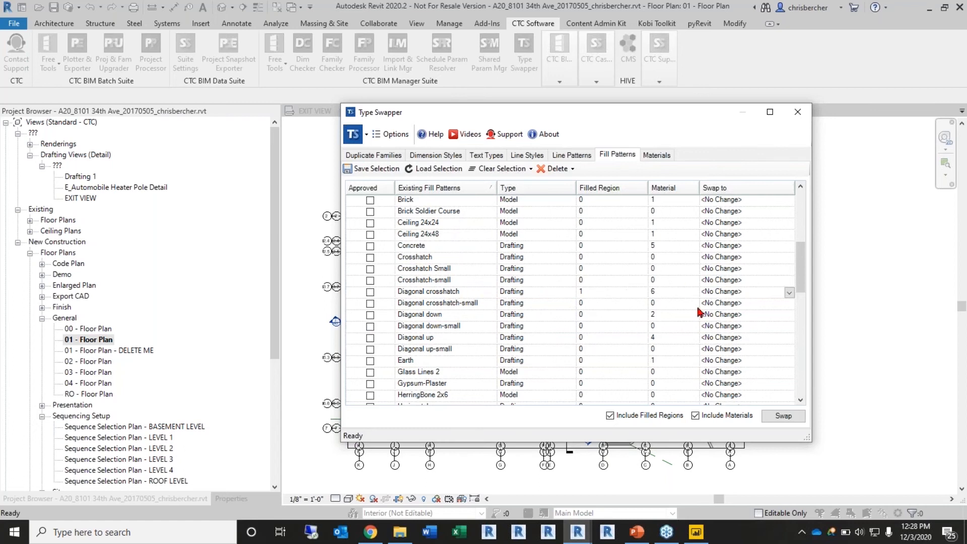
scroll(554, 191, up, 4)
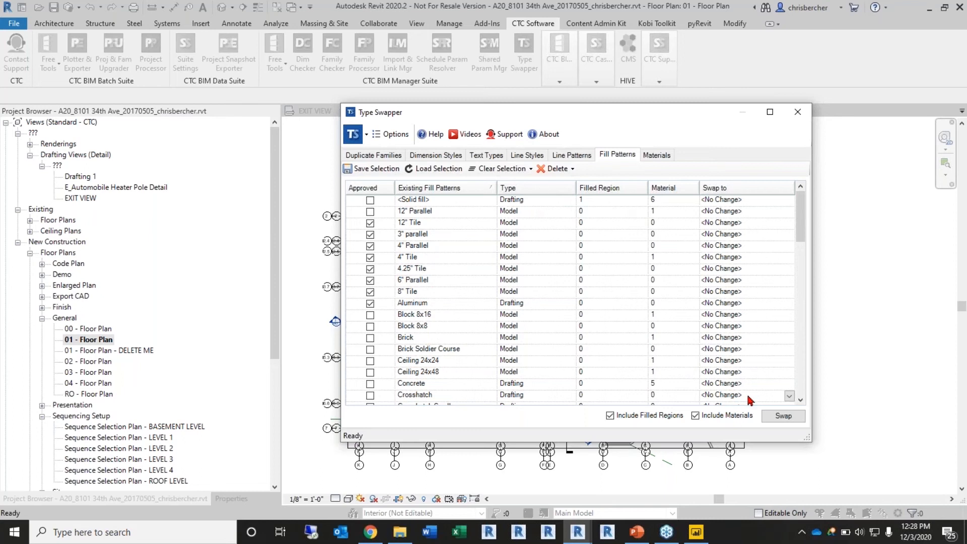
click(783, 416)
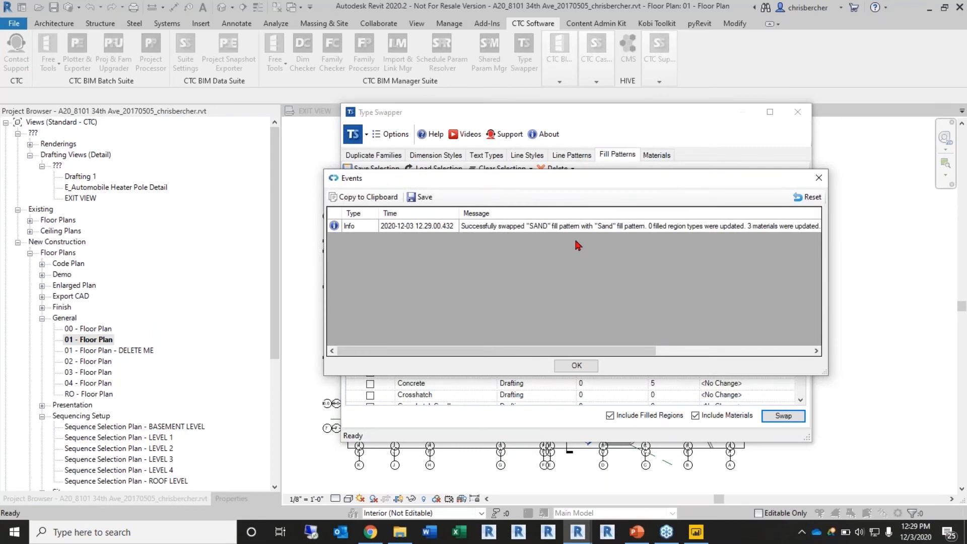
drag(605, 351, 680, 347)
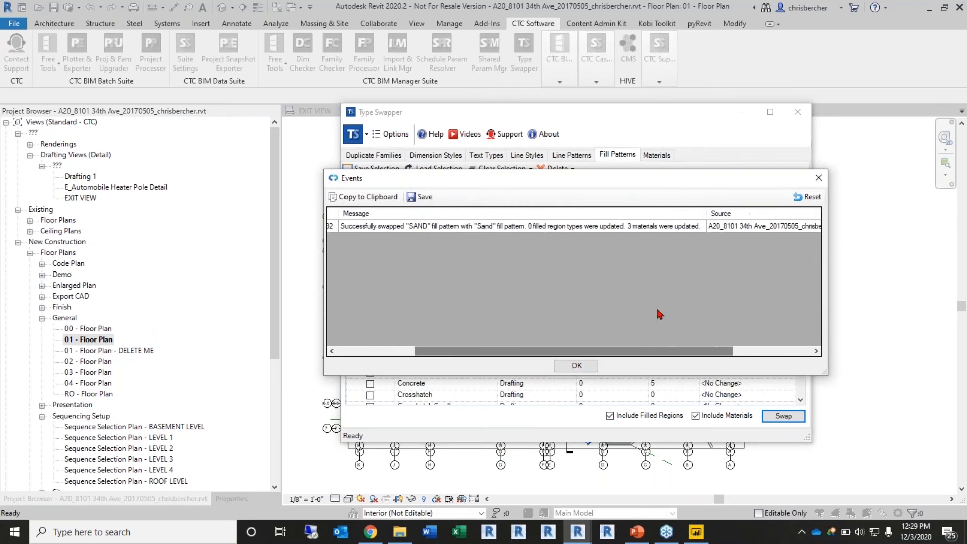
click(576, 367)
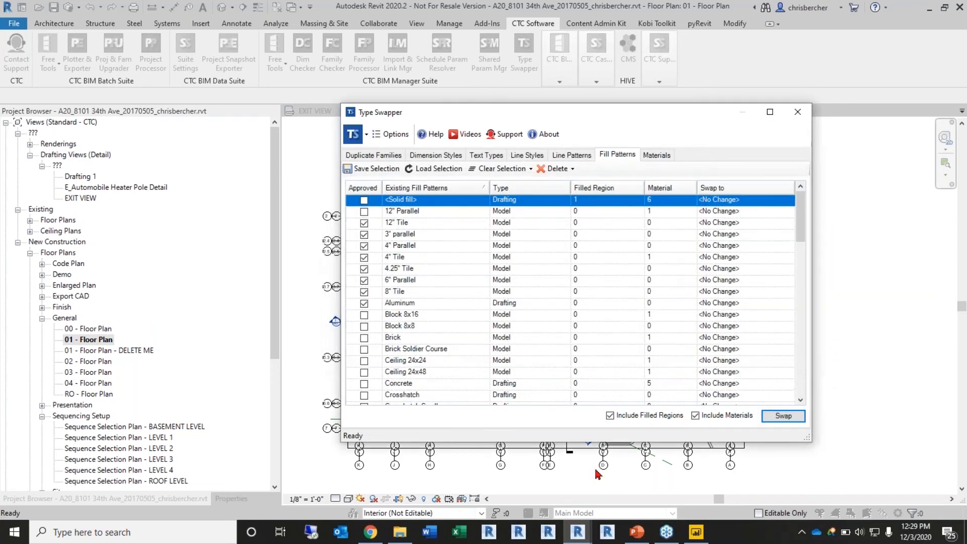
Step: Select the now-unused SAND fill pattern and open the Delete options
scroll(617, 348, down, 10)
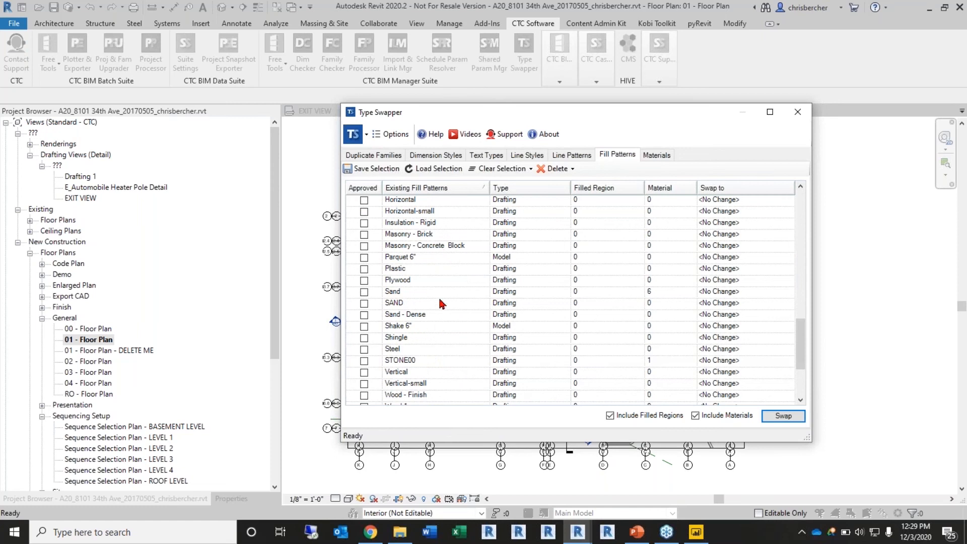
click(433, 306)
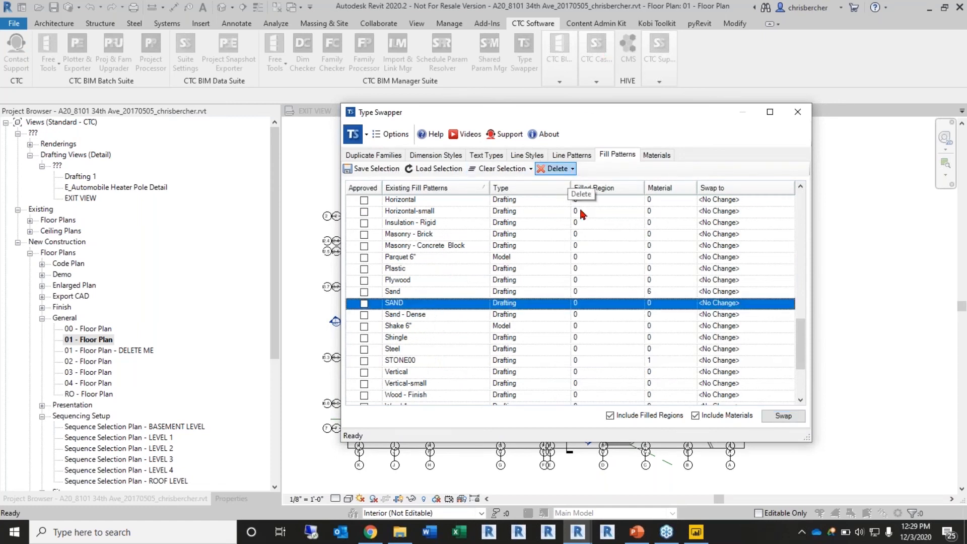
click(557, 169)
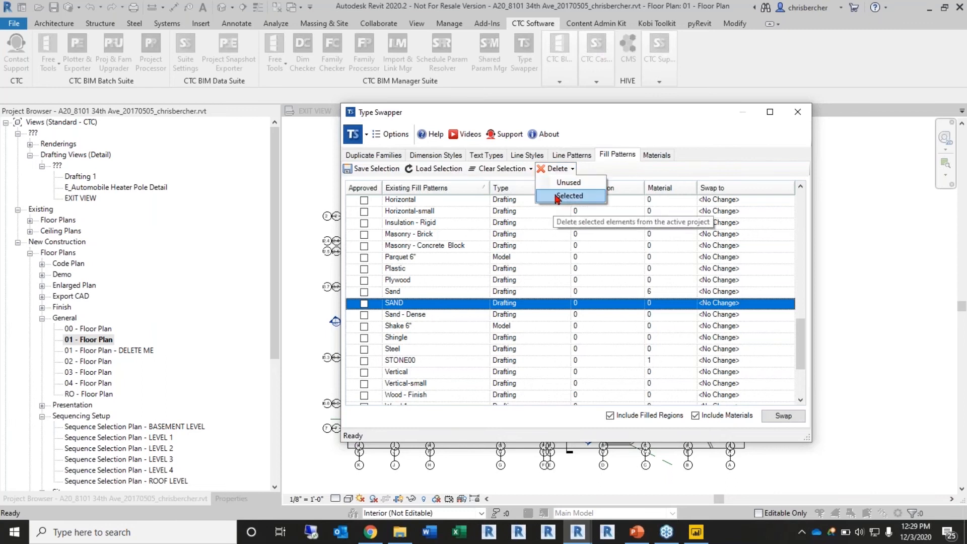
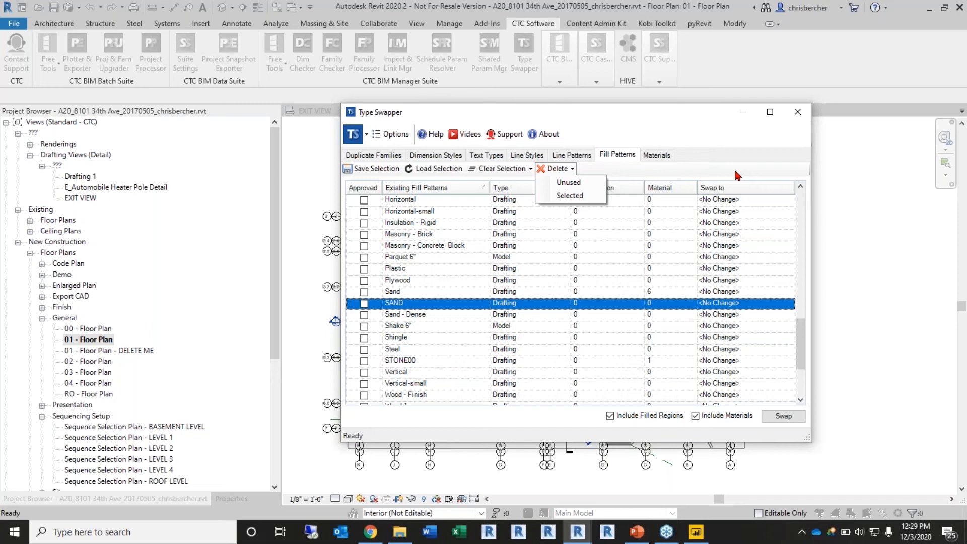
Step: Delete only the selected SAND fill pattern, confirm it, and dismiss the deletion report
click(560, 195)
click(612, 310)
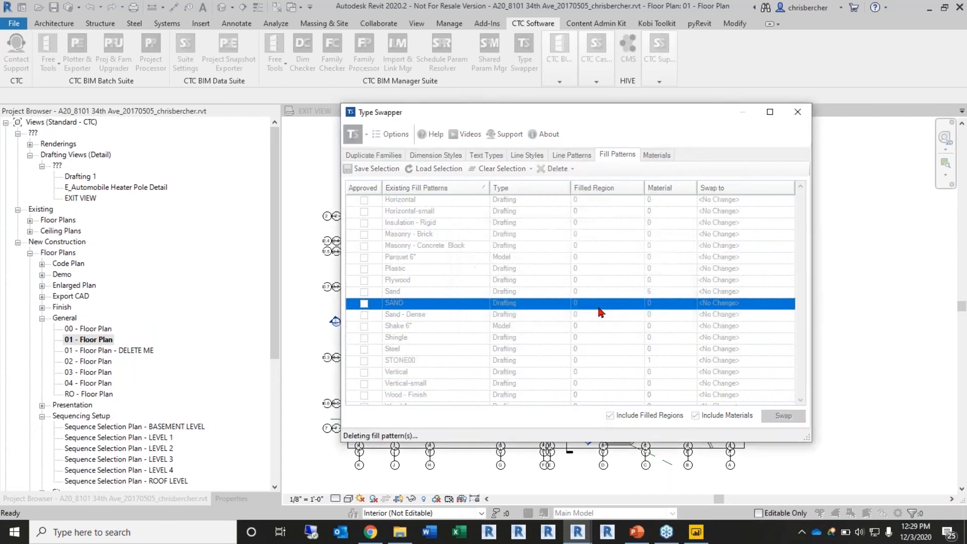
click(576, 367)
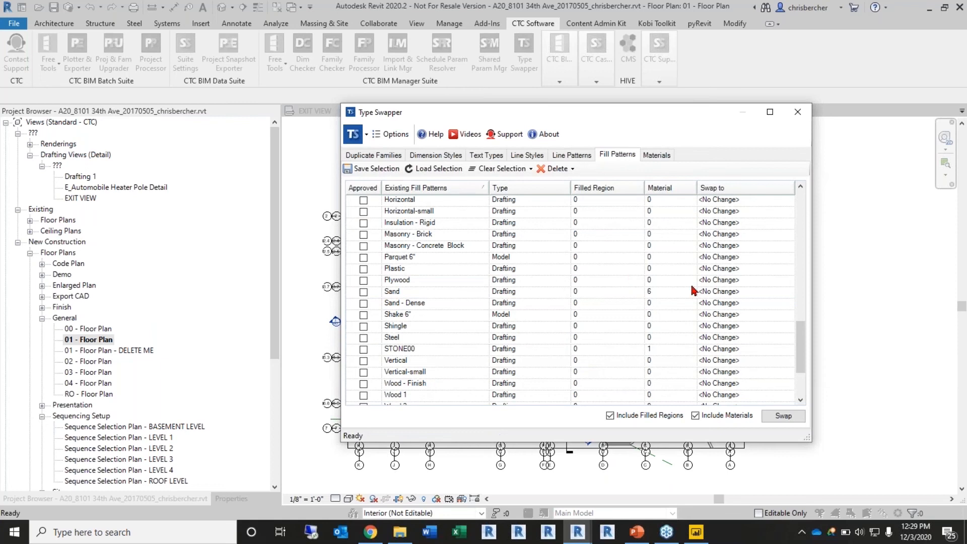
scroll(654, 298, down, 2)
scroll(653, 297, up, 10)
Step: Switch Type Swapper to the Materials tab and scroll through the existing materials
click(656, 155)
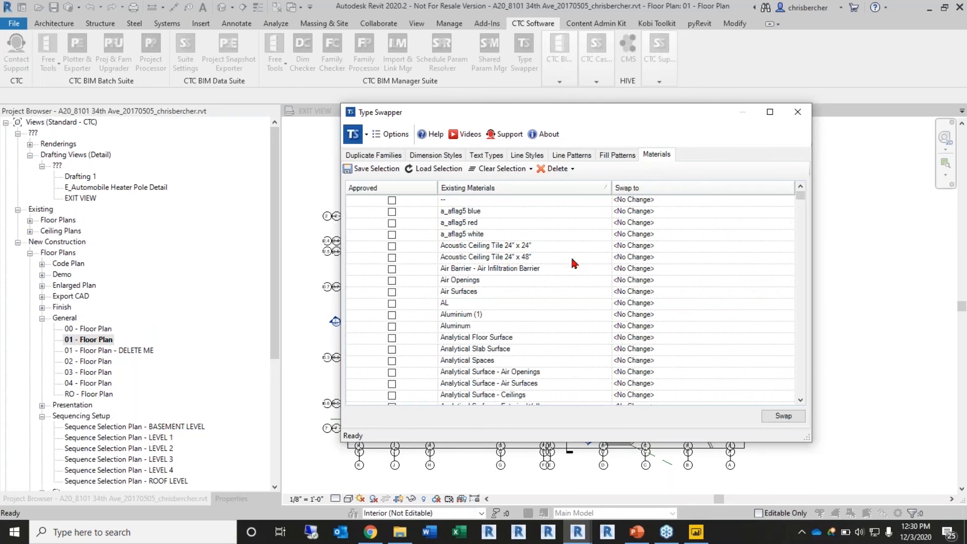
scroll(575, 263, down, 5)
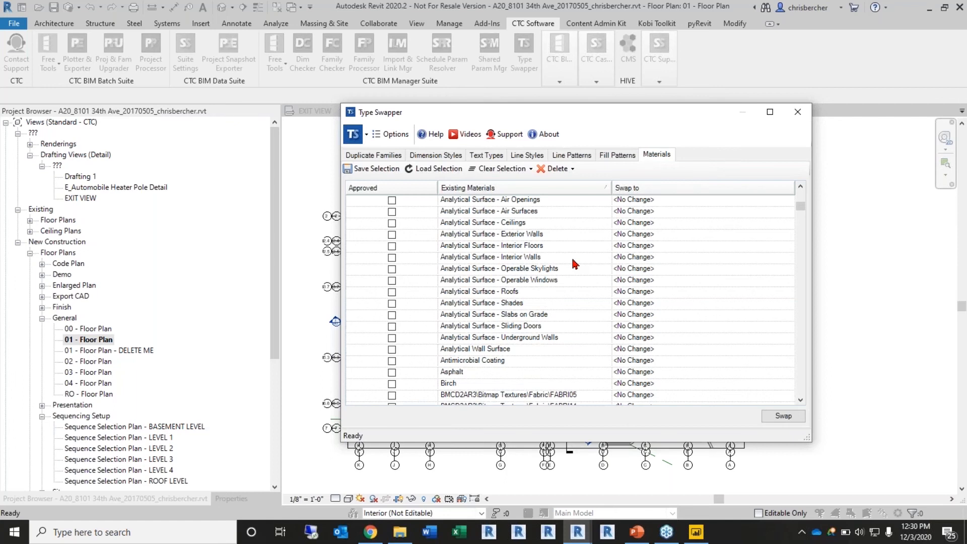
scroll(575, 264, down, 15)
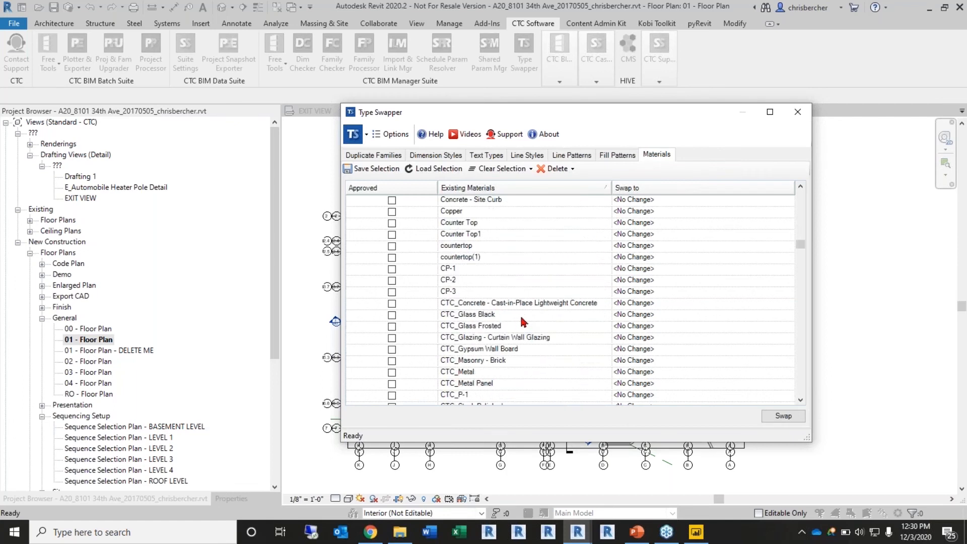
scroll(534, 282, up, 7)
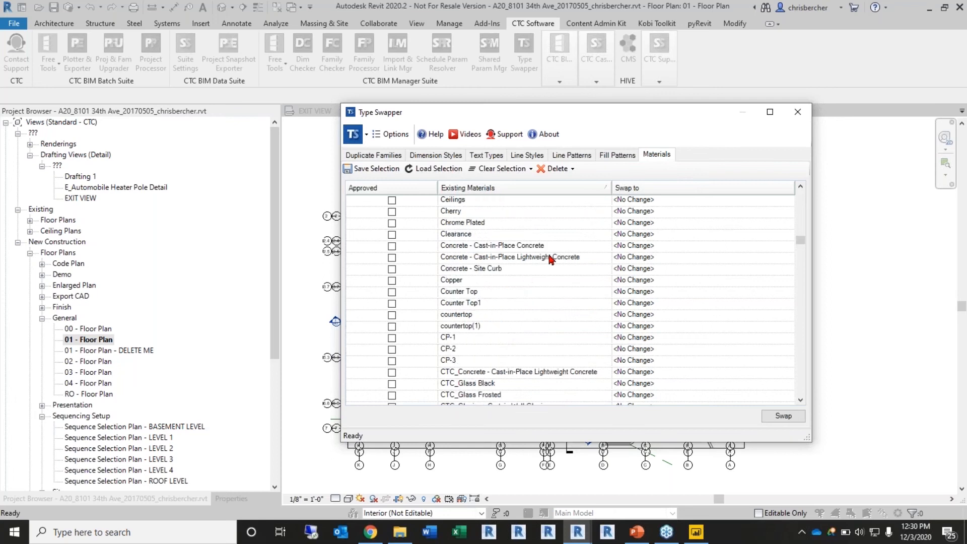
scroll(552, 259, up, 8)
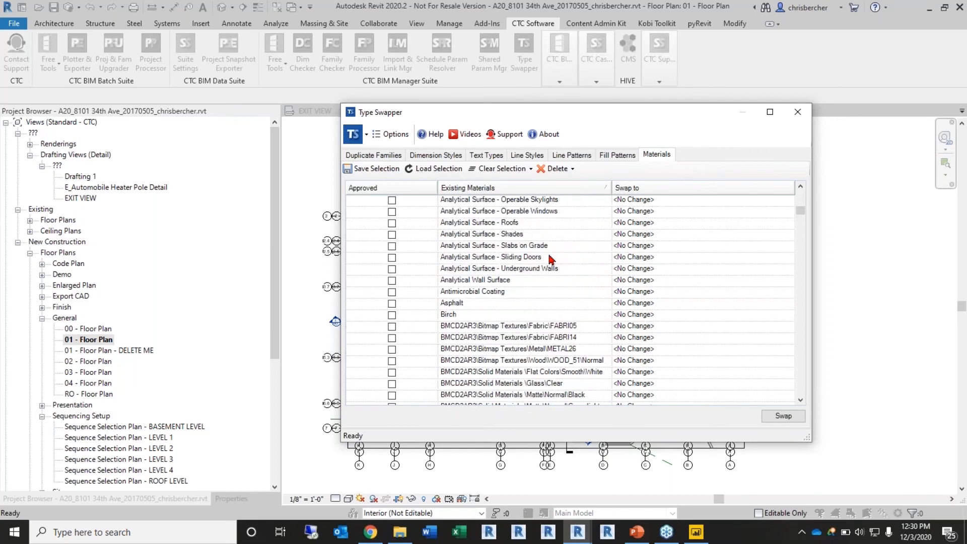
scroll(551, 259, up, 6)
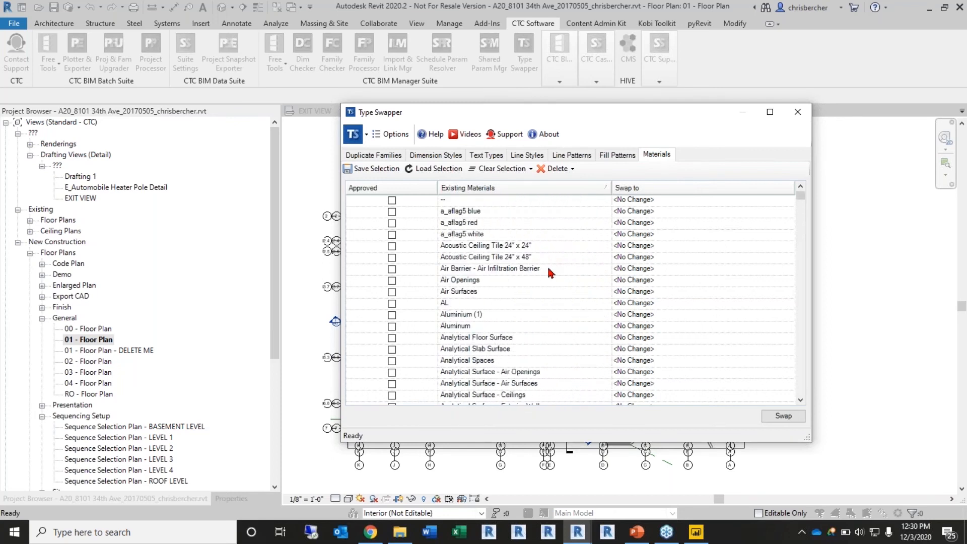
scroll(551, 263, up, 1)
Step: Select Acoustic Ceiling Tile 24" x 24" and open its Swap to choices, moving to the AL material
click(542, 250)
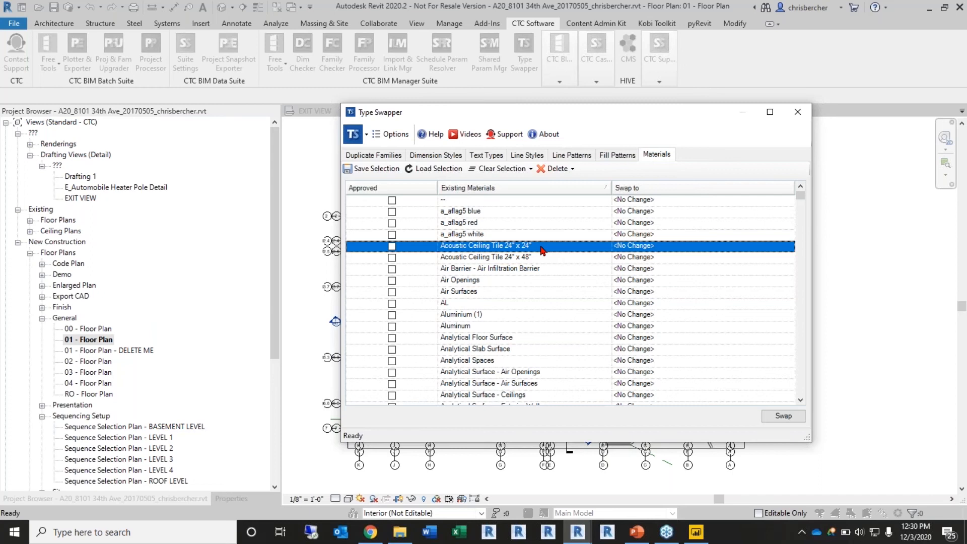
click(698, 248)
click(505, 303)
Step: Close Type Swapper, pan the floor plan, and select the Casework_07 piece
click(798, 112)
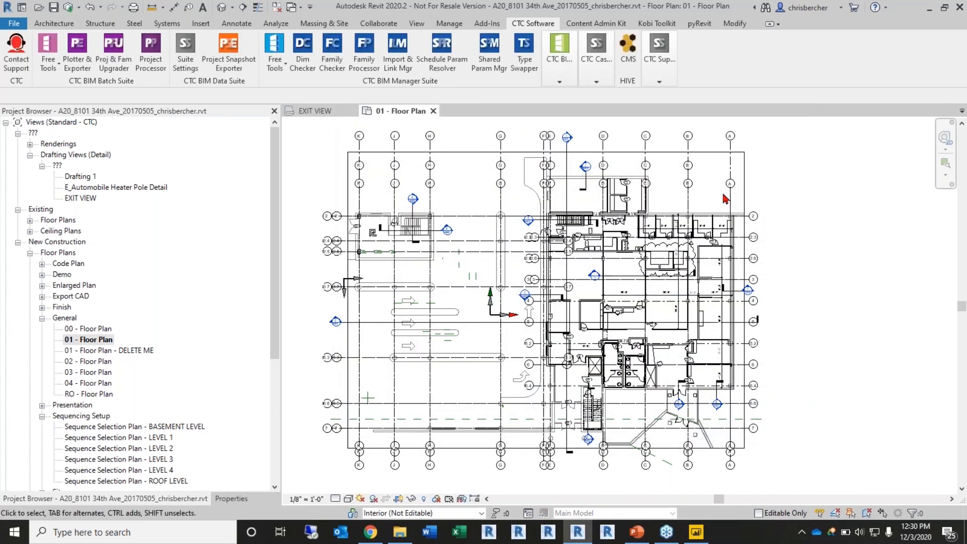
scroll(563, 279, up, 6)
scroll(615, 275, up, 1)
middle_drag(612, 274, 476, 270)
scroll(658, 260, down, 1)
scroll(680, 280, up, 1)
middle_drag(687, 289, 682, 287)
scroll(682, 288, down, 1)
scroll(704, 346, up, 1)
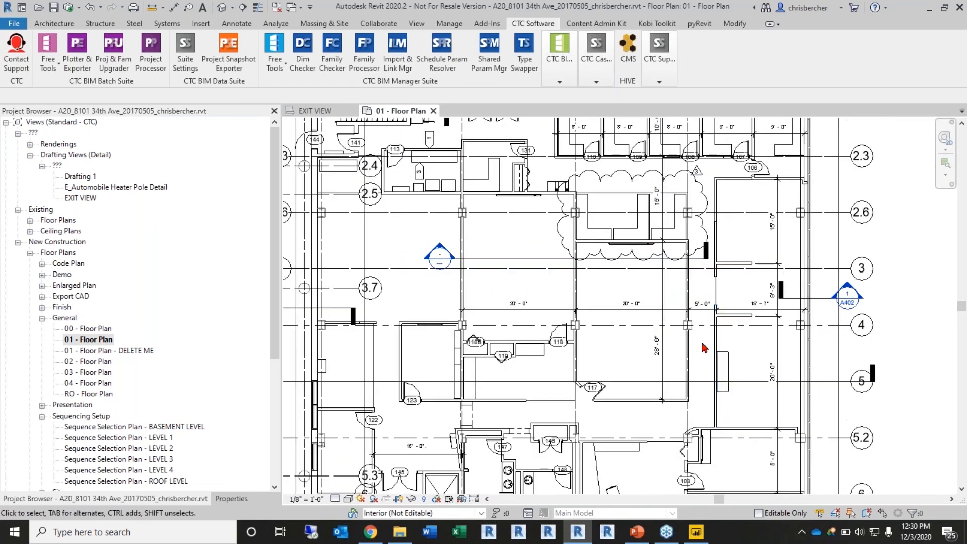
click(723, 373)
Step: In the casework type properties, set Counter Top Material to Wood - Dimensional Lumber
click(233, 500)
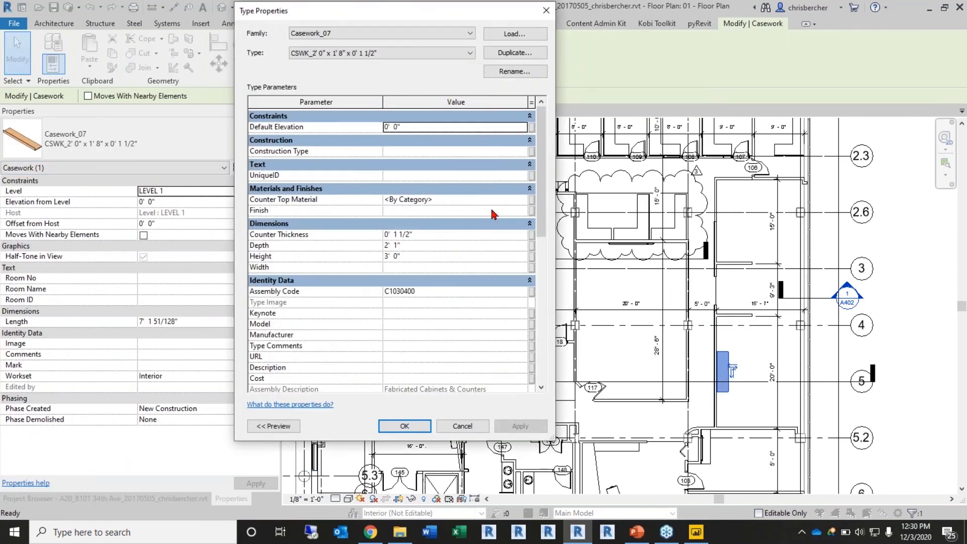
click(533, 203)
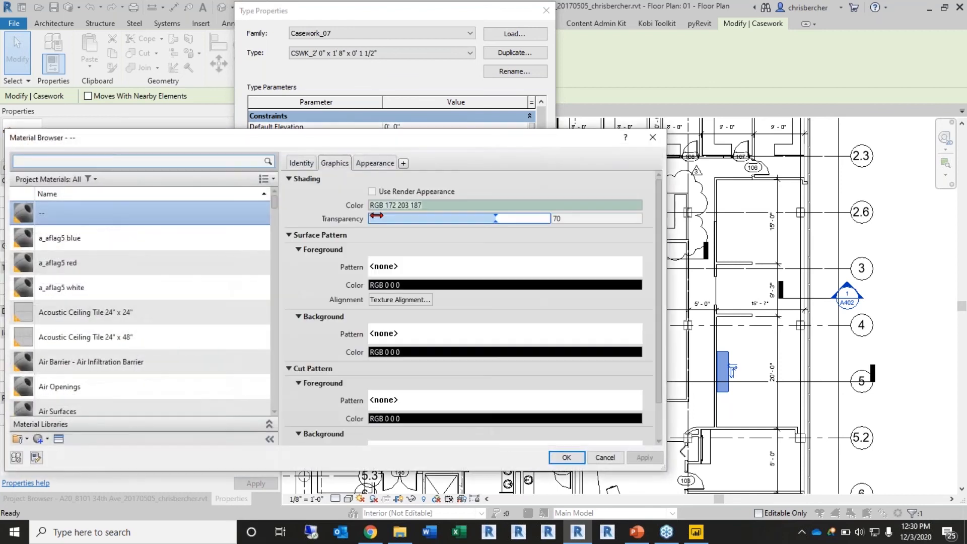
drag(276, 140, 324, 96)
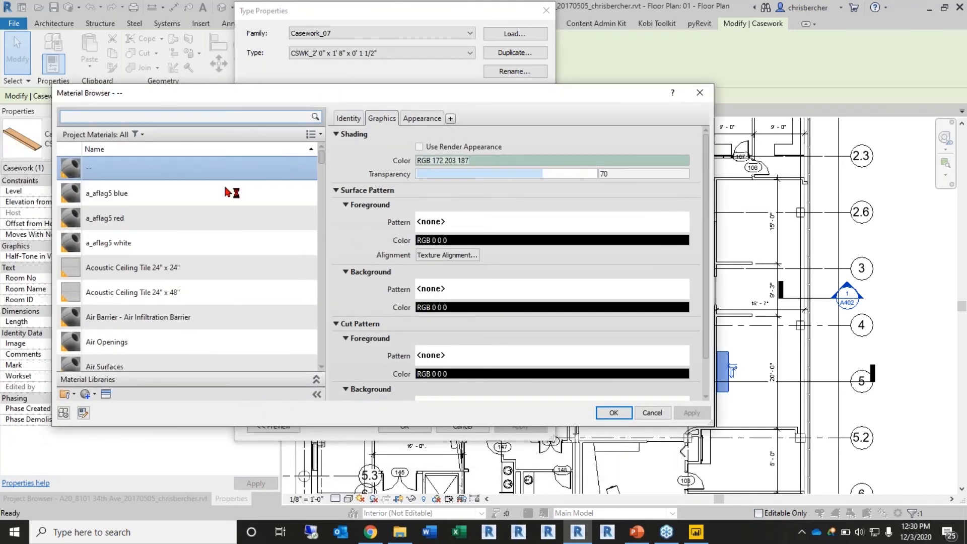
scroll(207, 199, down, 2)
scroll(317, 231, down, 10)
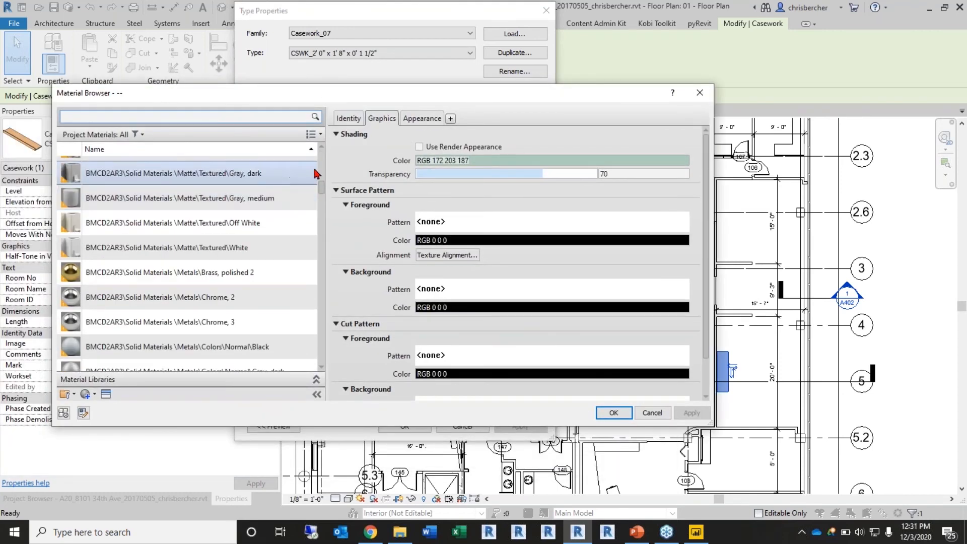
scroll(317, 230, down, 2)
drag(316, 226, 320, 347)
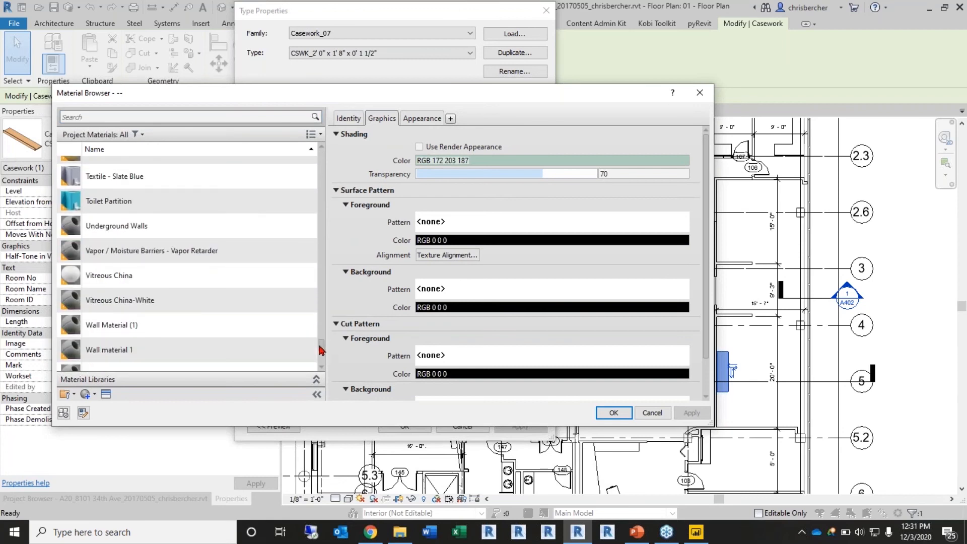
scroll(247, 327, down, 3)
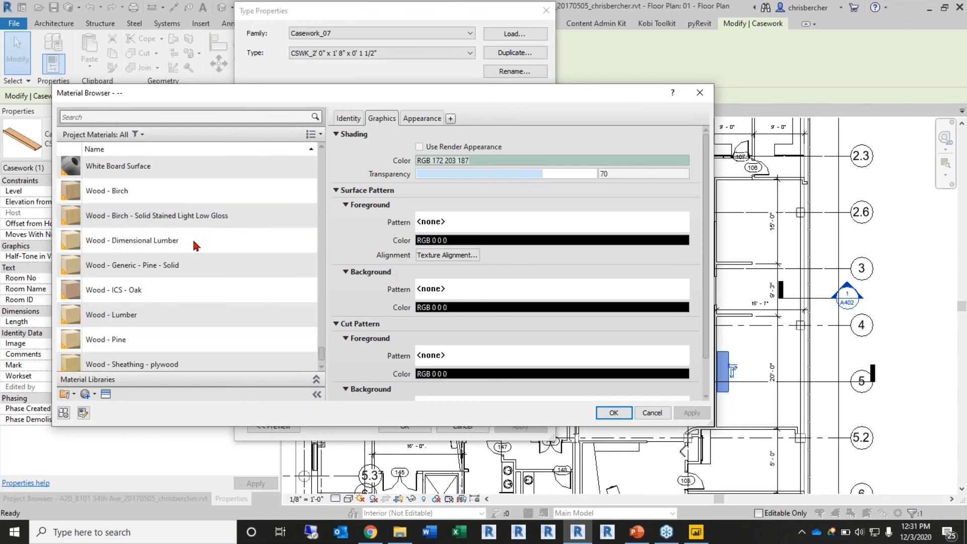
click(234, 244)
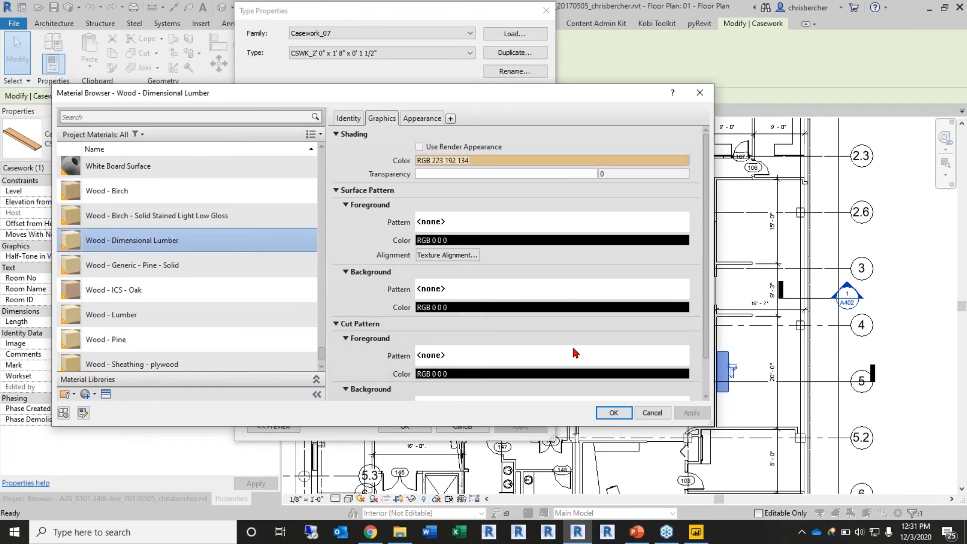
click(612, 413)
click(400, 429)
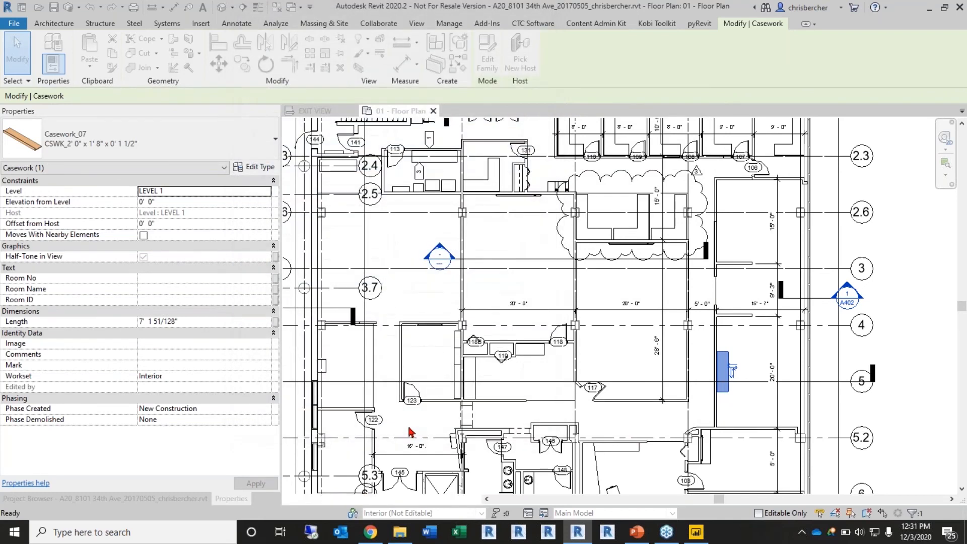
Step: Reopen Type Swapper on the Materials tab, select Wood - Dimensional Lumber, and enlarge the window
click(897, 333)
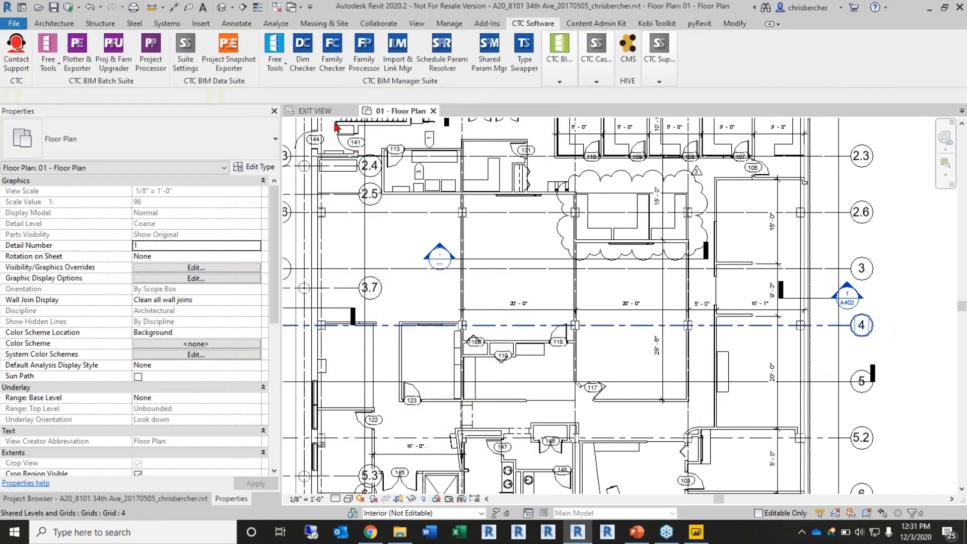
click(524, 52)
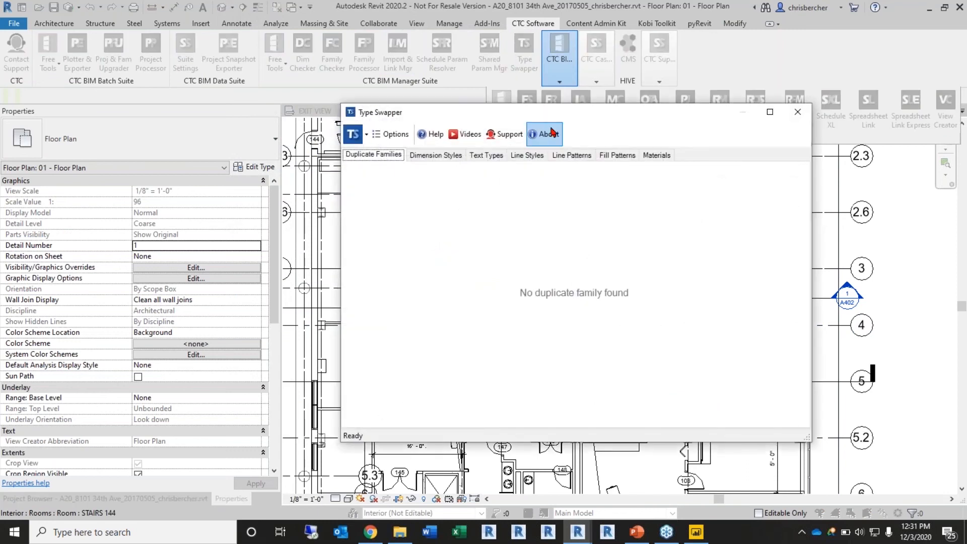
click(657, 154)
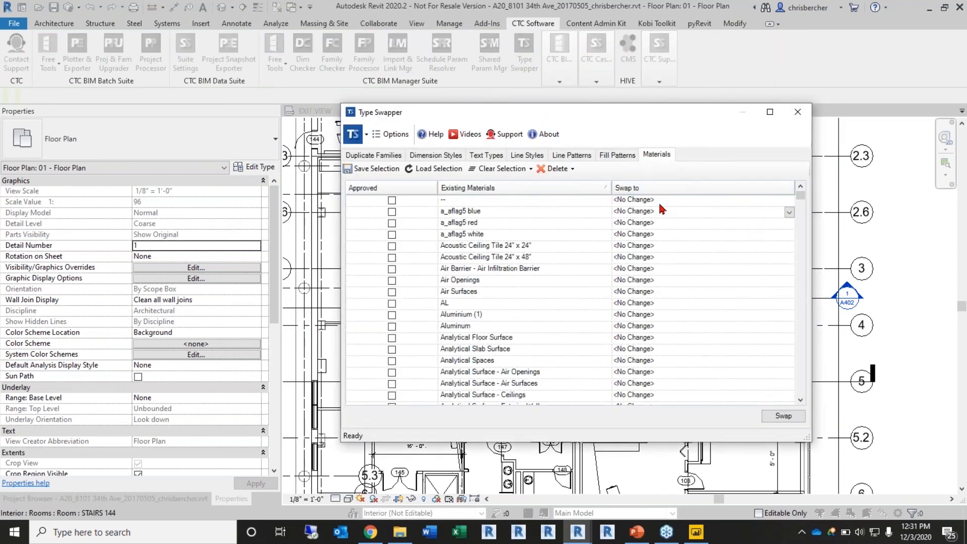
drag(803, 201, 805, 377)
scroll(806, 377, down, 6)
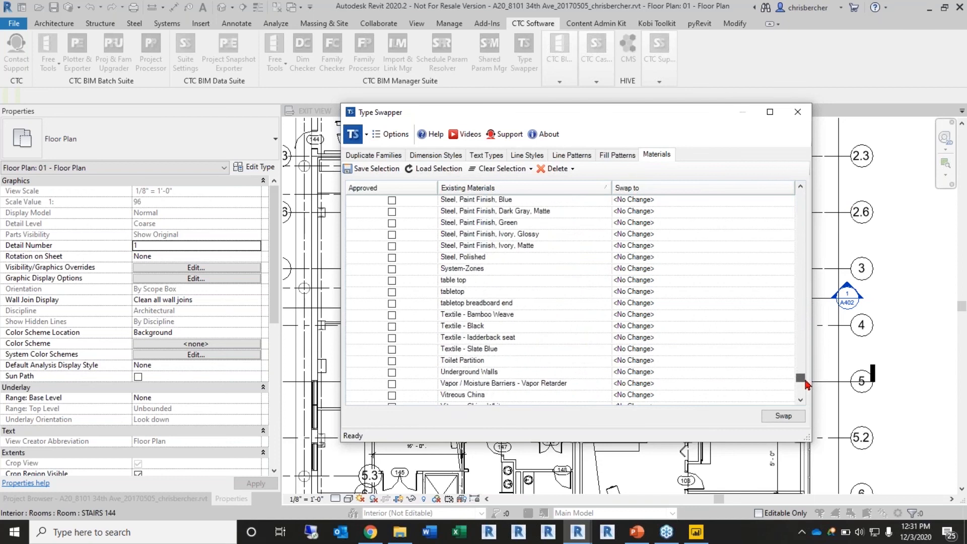
click(531, 396)
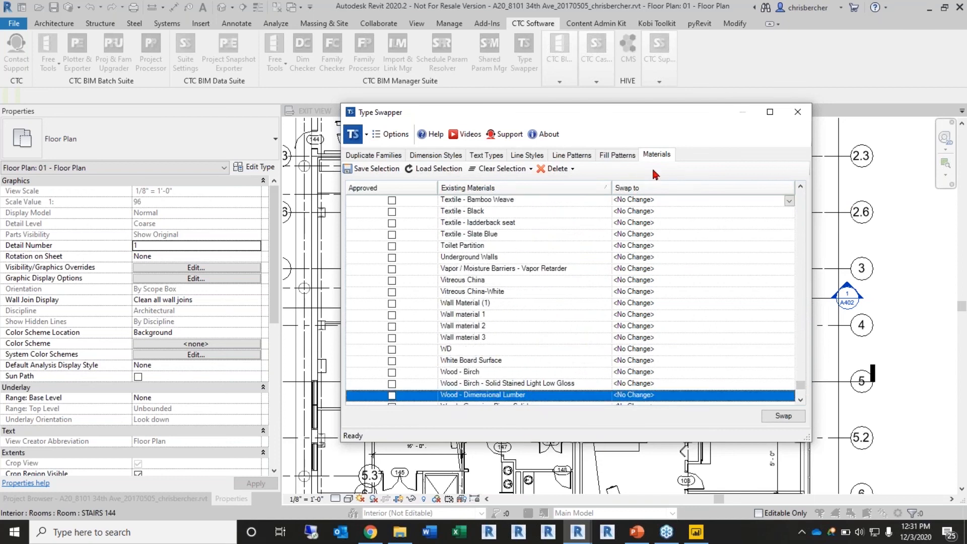
drag(659, 111, 554, 54)
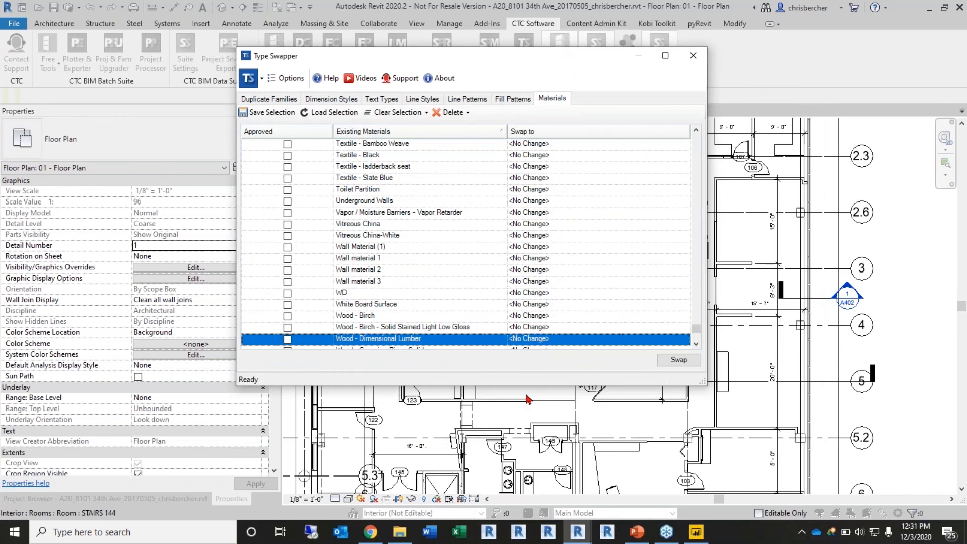
drag(701, 381, 733, 502)
Step: Choose Wood - ICS - Oak as the replacement for Wood - Dimensional Lumber and run the swap
click(712, 363)
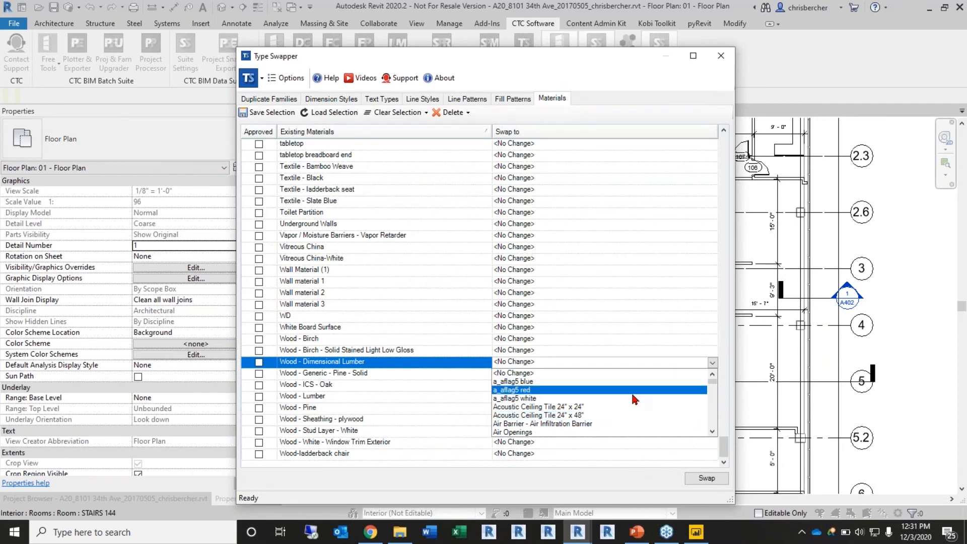
scroll(625, 407, down, 10)
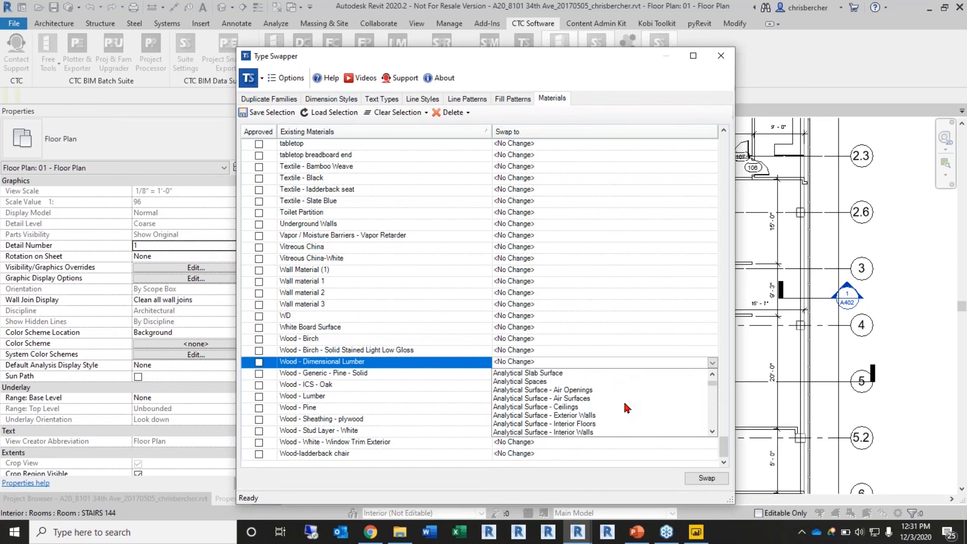
scroll(626, 408, down, 6)
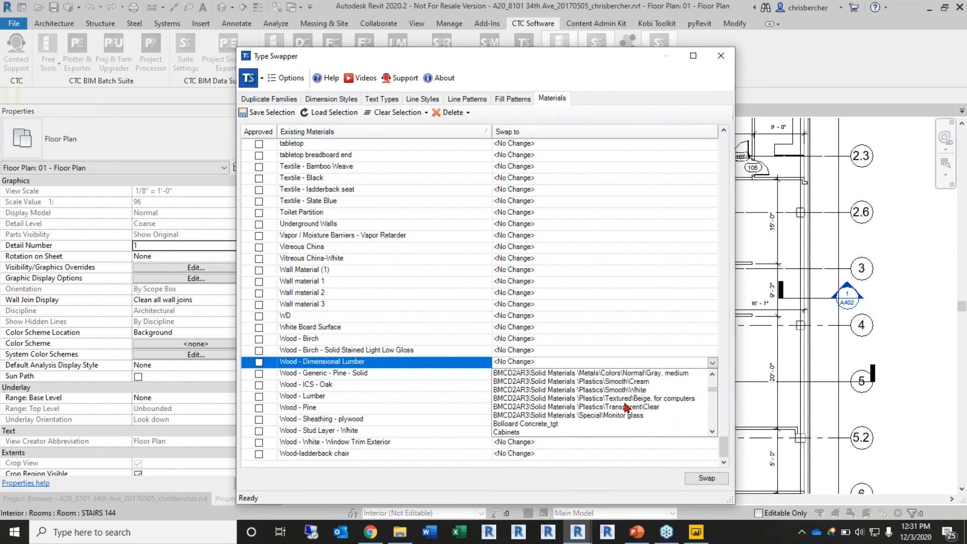
drag(715, 396, 717, 427)
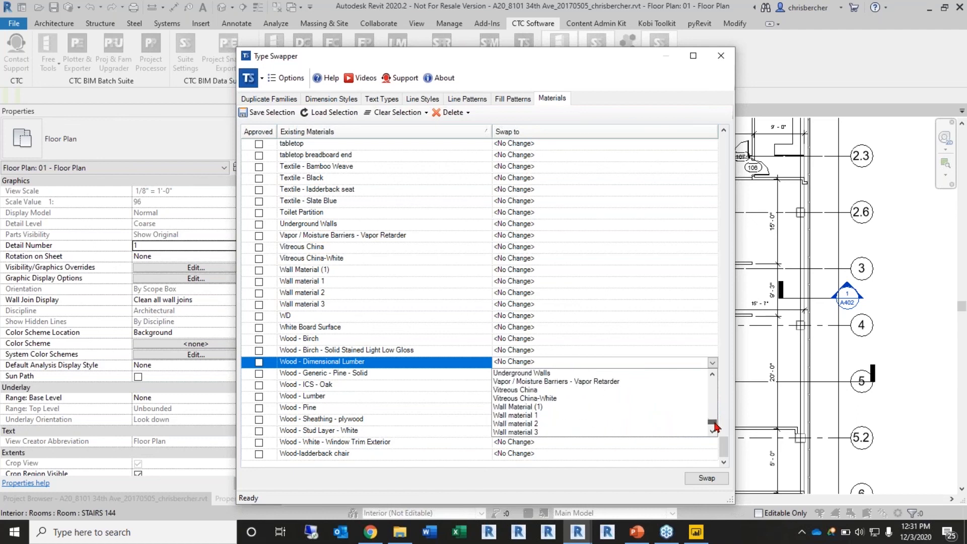
scroll(657, 418, down, 3)
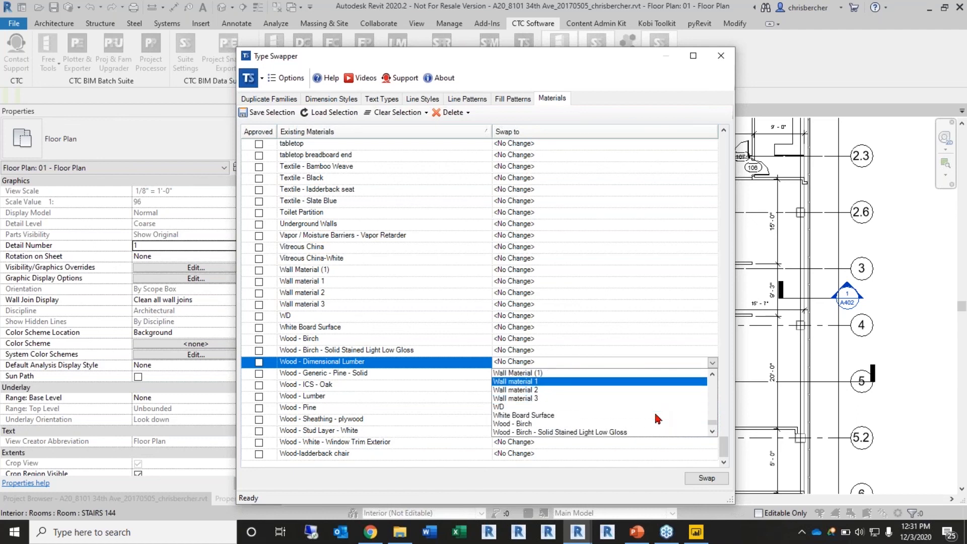
click(554, 431)
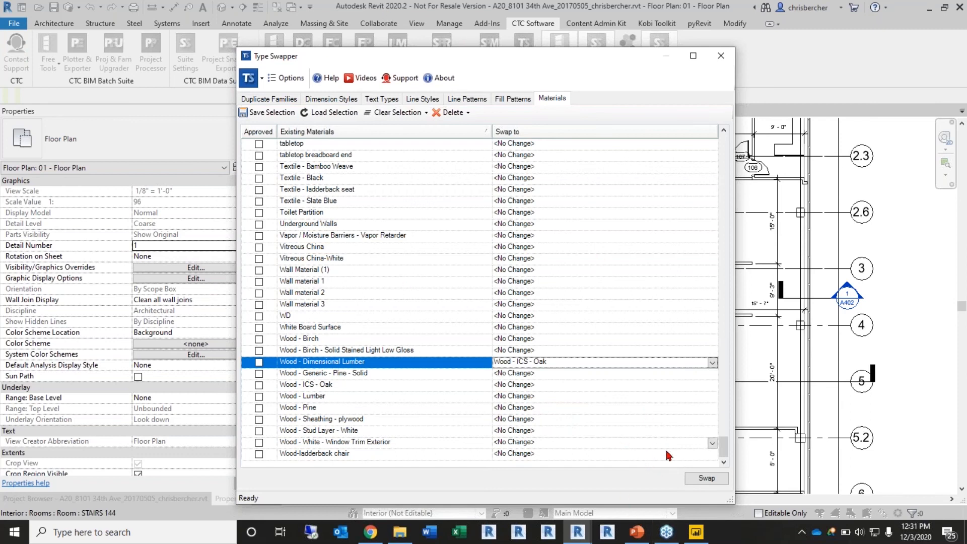
click(708, 479)
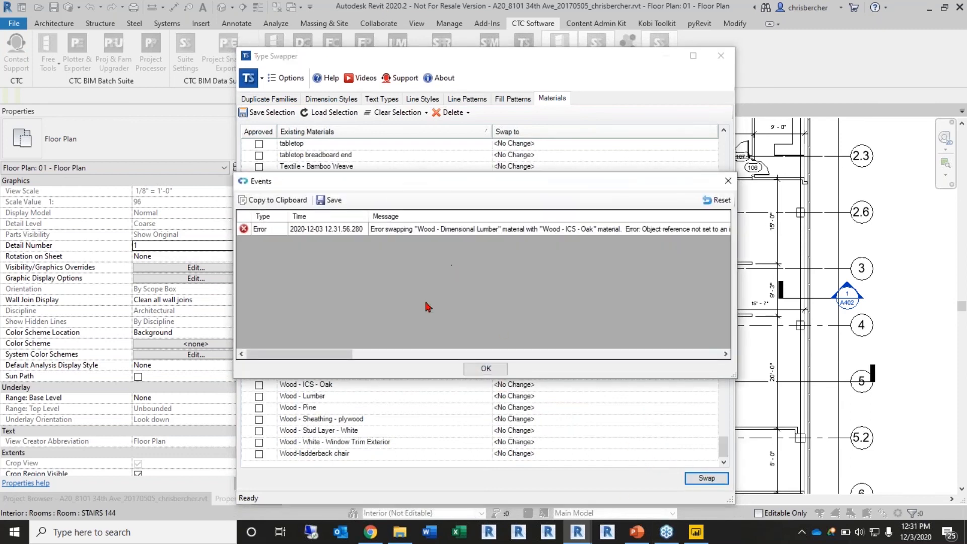
Step: Read the Wood - Dimensional Lumber swap error, dismiss it, and close Type Swapper
mouse_move(324, 355)
mouse_down()
mouse_move(376, 360)
mouse_move(364, 366)
mouse_move(592, 364)
mouse_up()
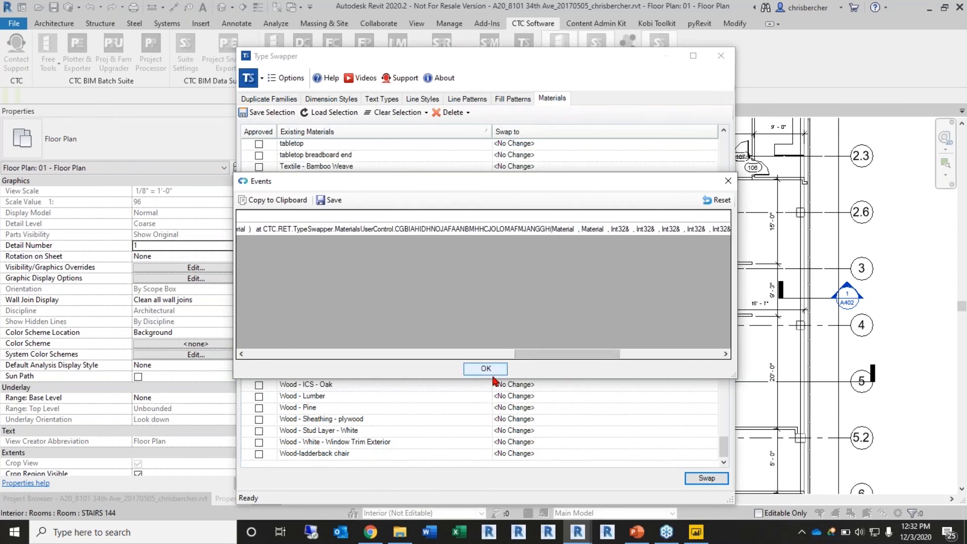
click(492, 372)
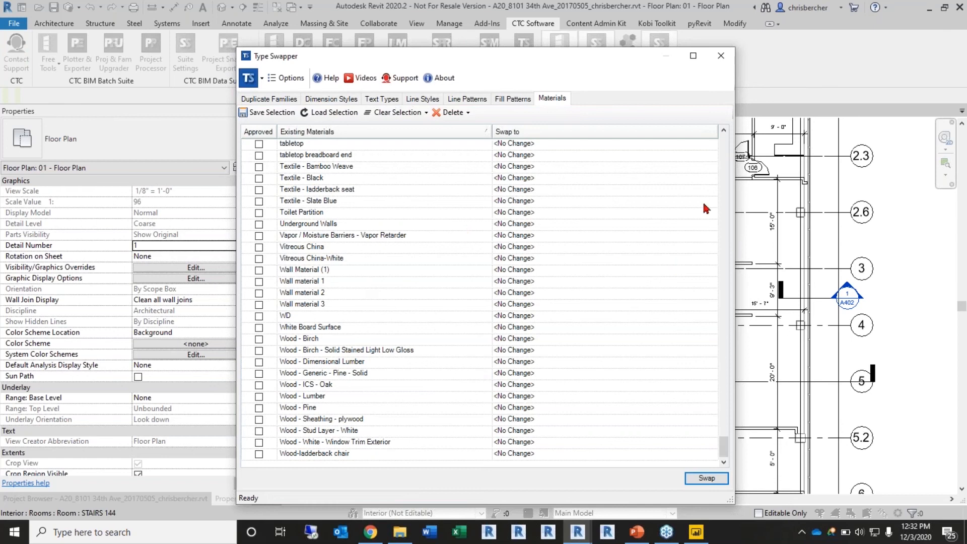
click(732, 59)
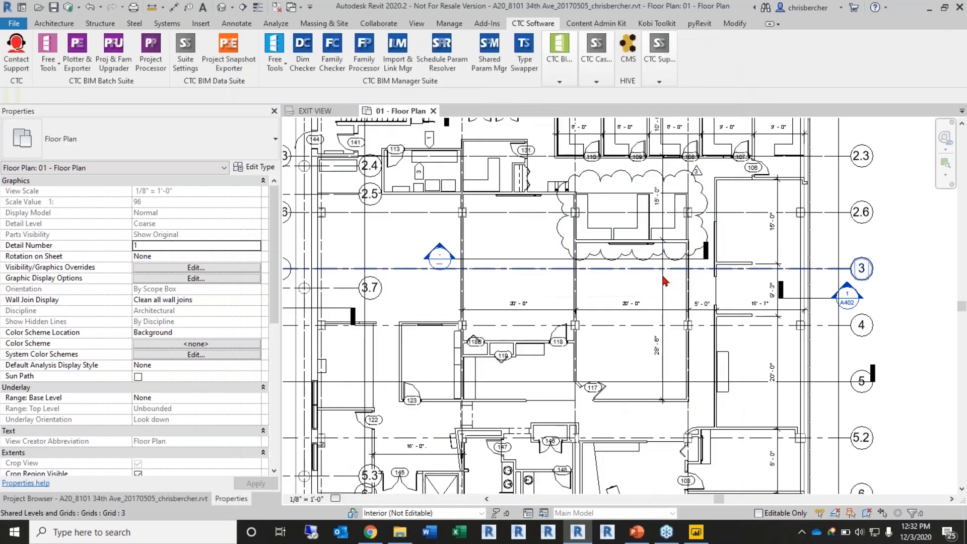
Step: Open the 1st - RCP view from New Construction ceiling plans in the Project Browser
click(675, 240)
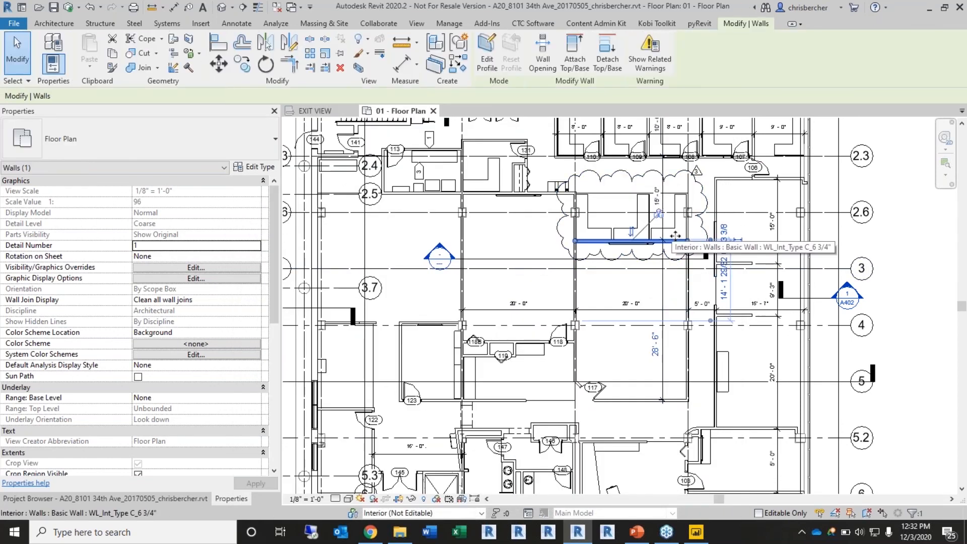
key(Escape)
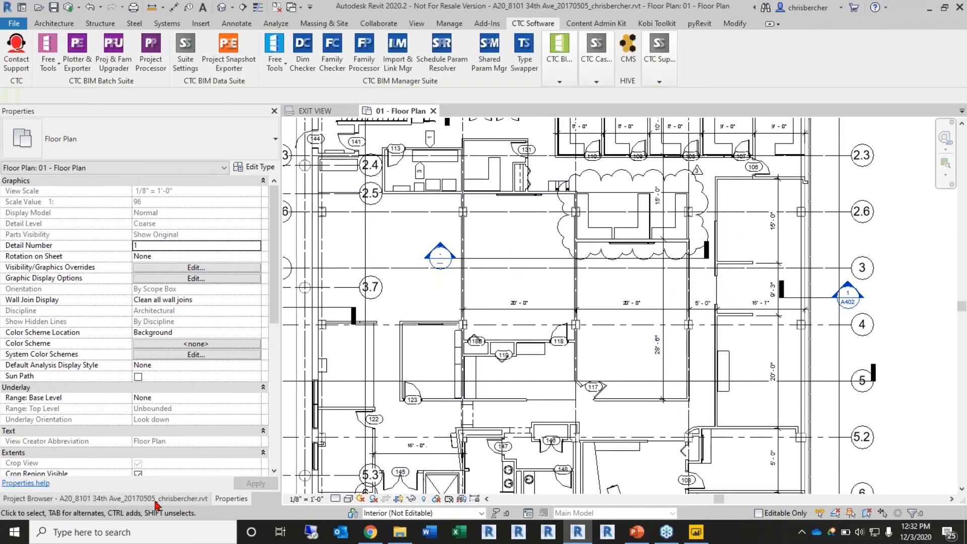
click(106, 498)
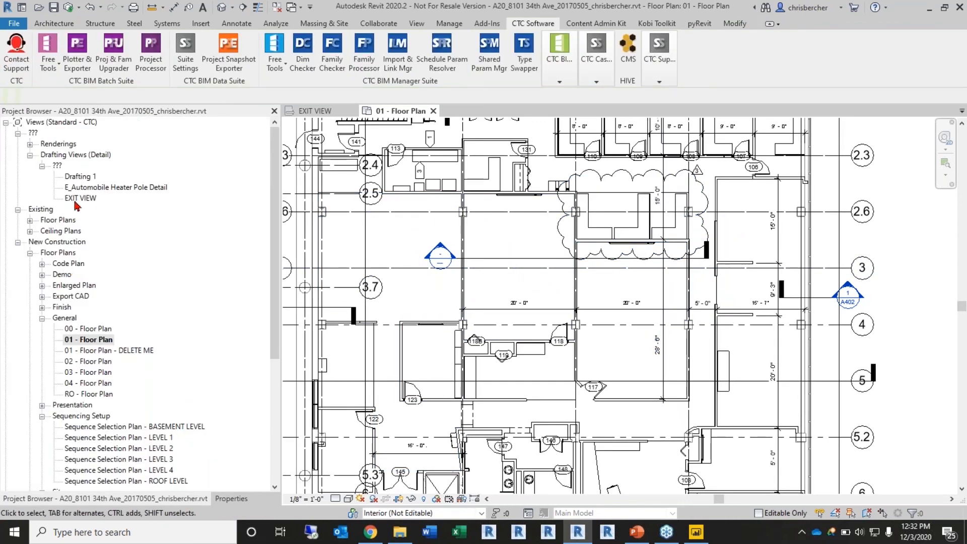
click(30, 254)
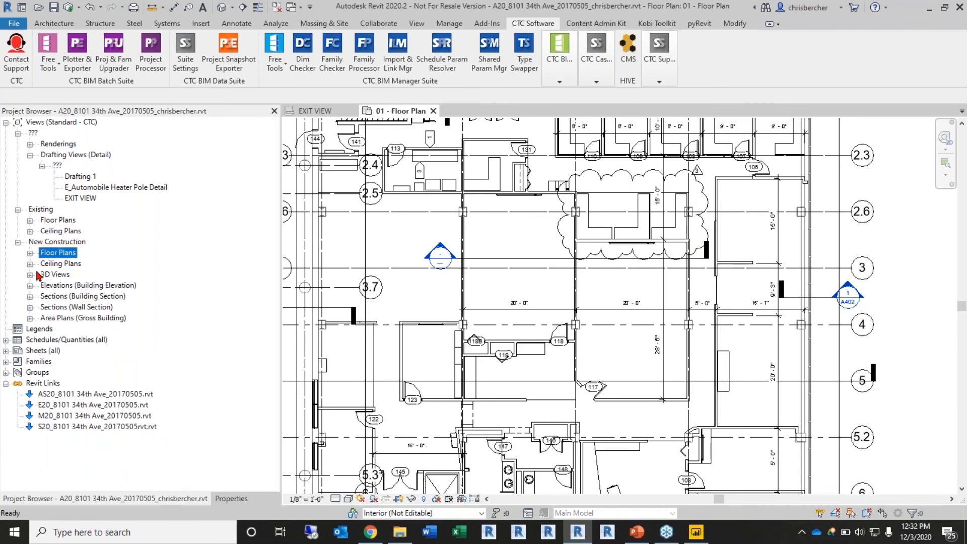
double_click(50, 264)
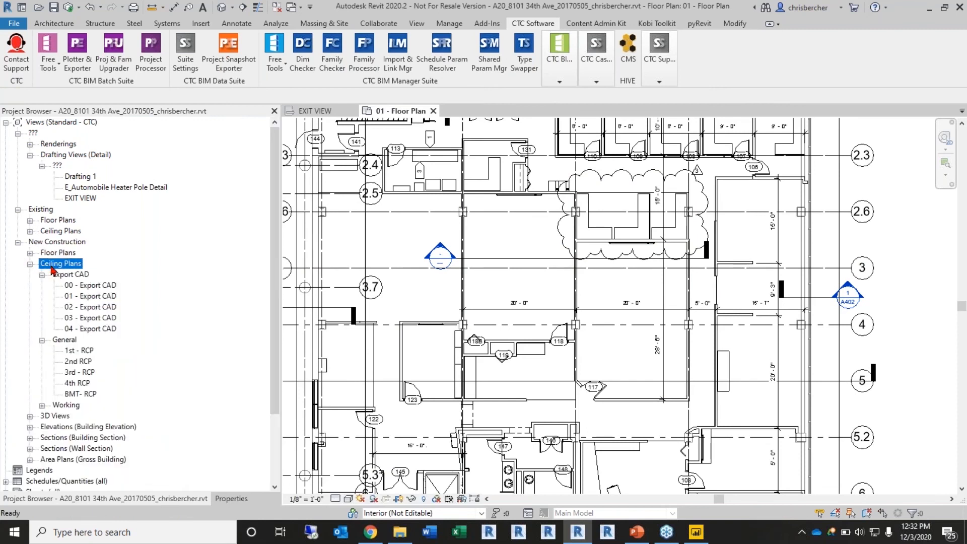
double_click(84, 351)
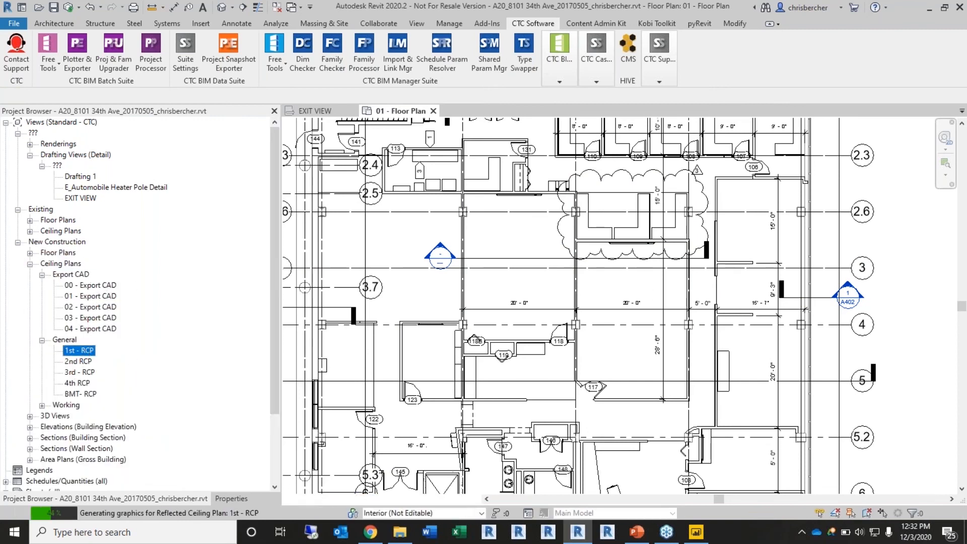
Step: Select the training room ceiling and open its type's layer structure
scroll(589, 291, up, 4)
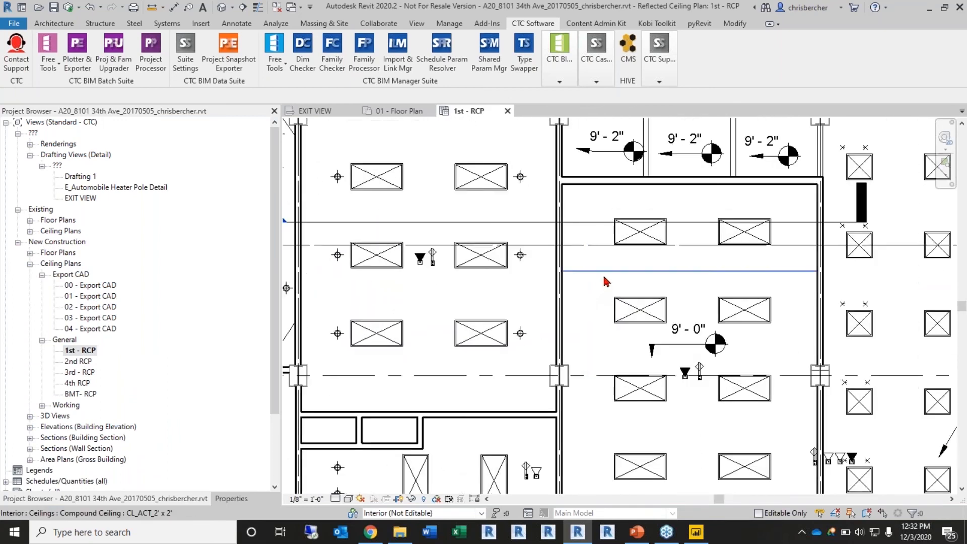
click(605, 277)
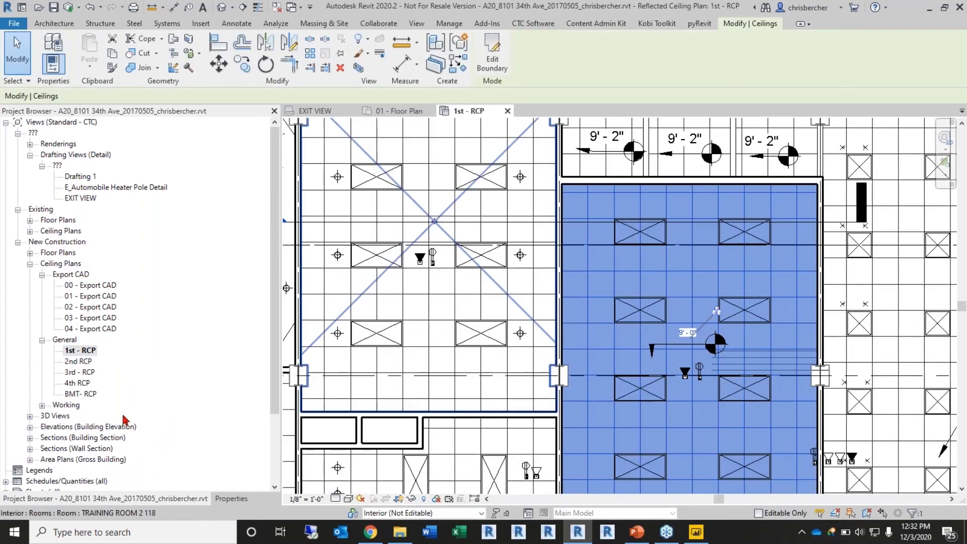
click(232, 498)
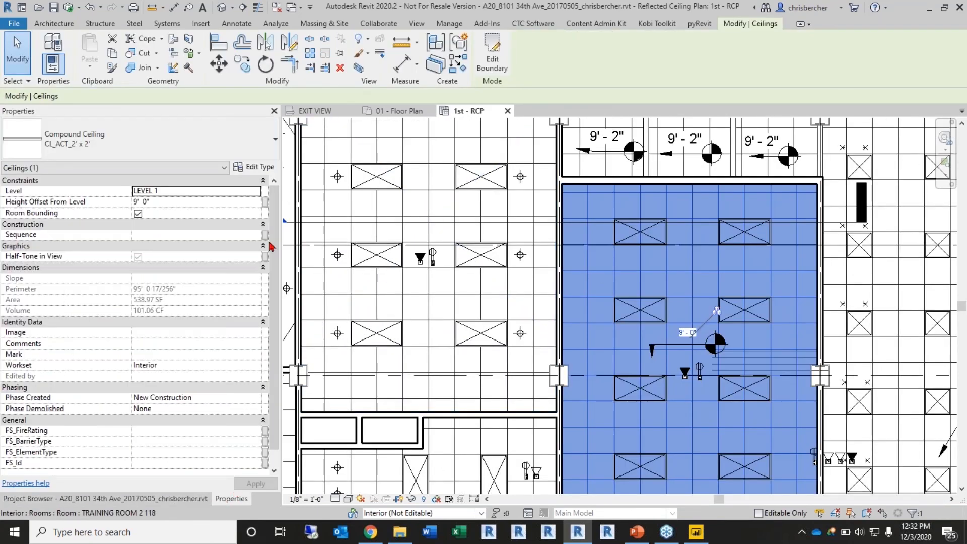
click(252, 167)
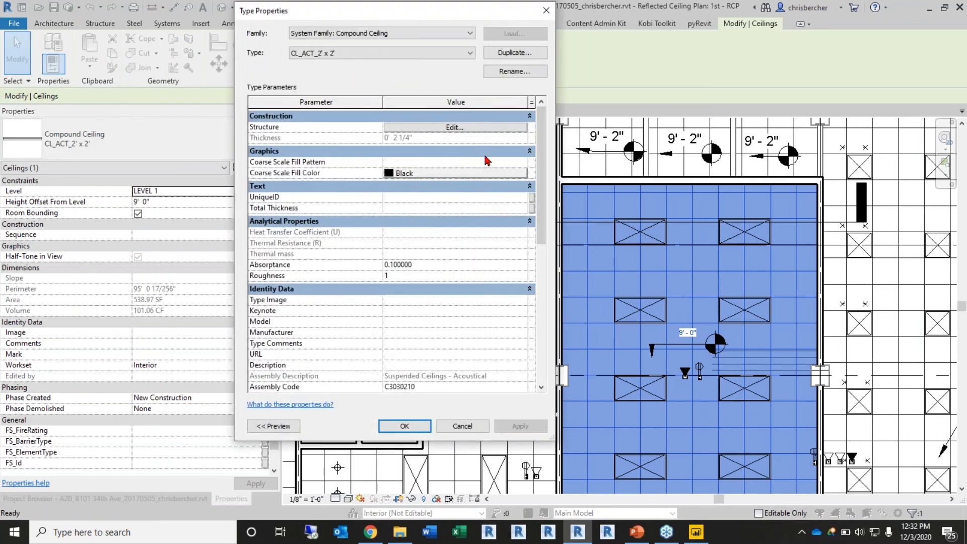
click(474, 128)
Step: Change the finish layer material to Acoustic Ceiling Tile 24" x 48", apply it, and save the project
click(396, 148)
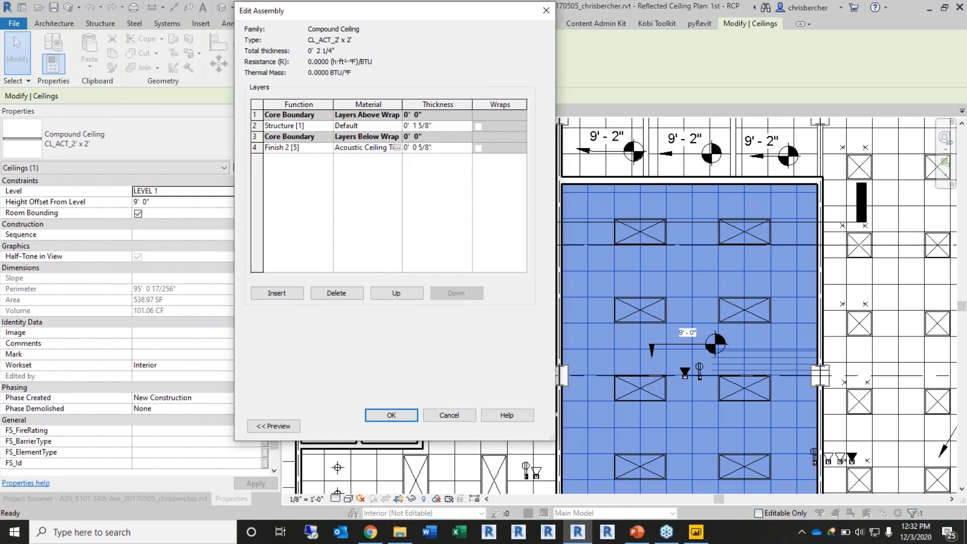
drag(402, 103, 443, 102)
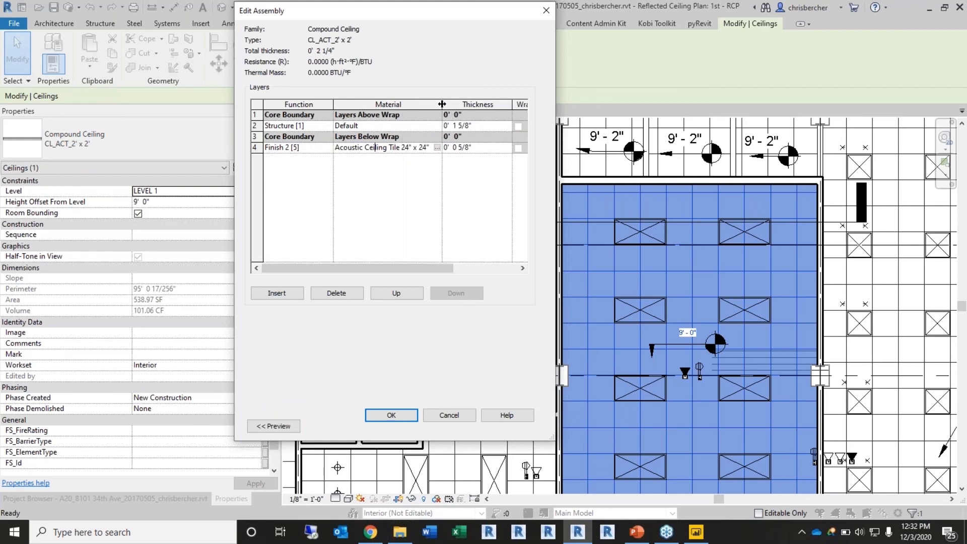
click(436, 148)
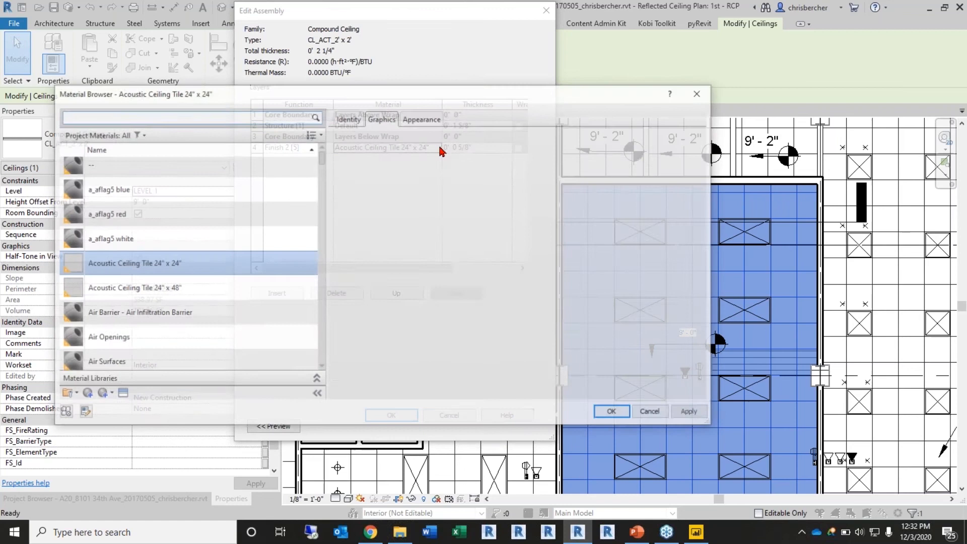
click(226, 288)
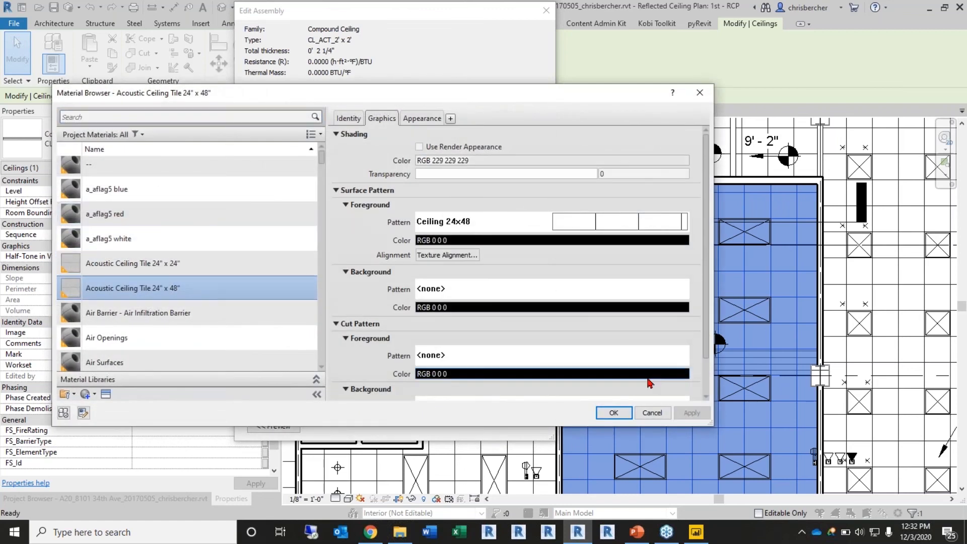
click(613, 412)
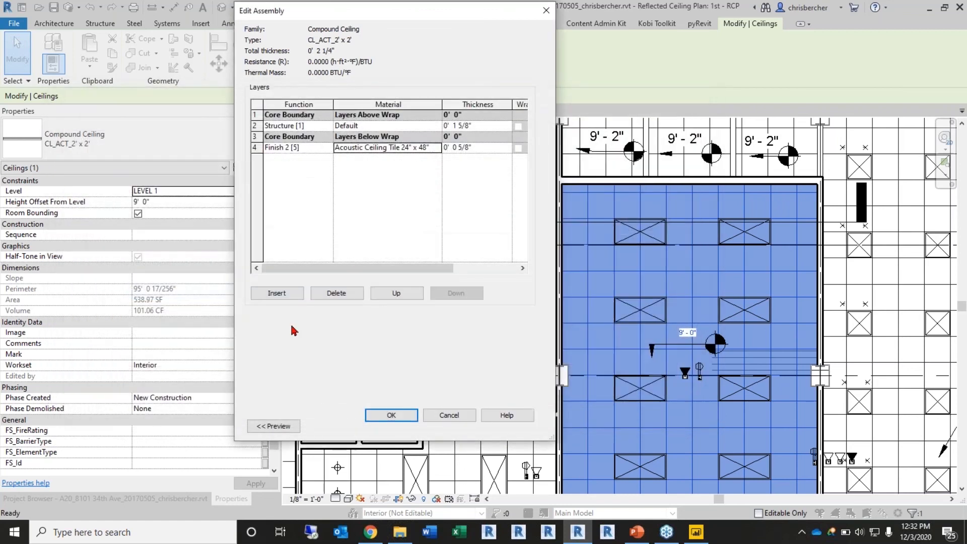
click(385, 414)
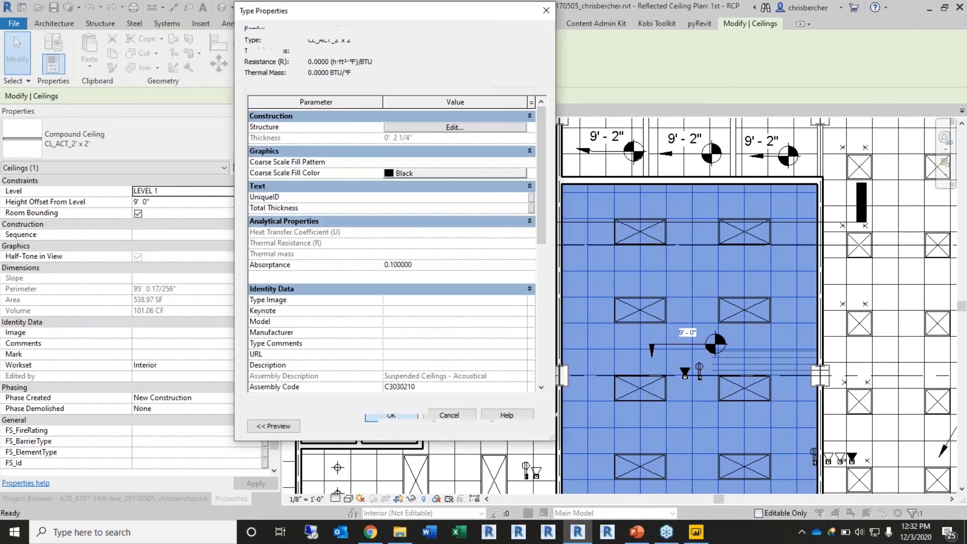
click(406, 426)
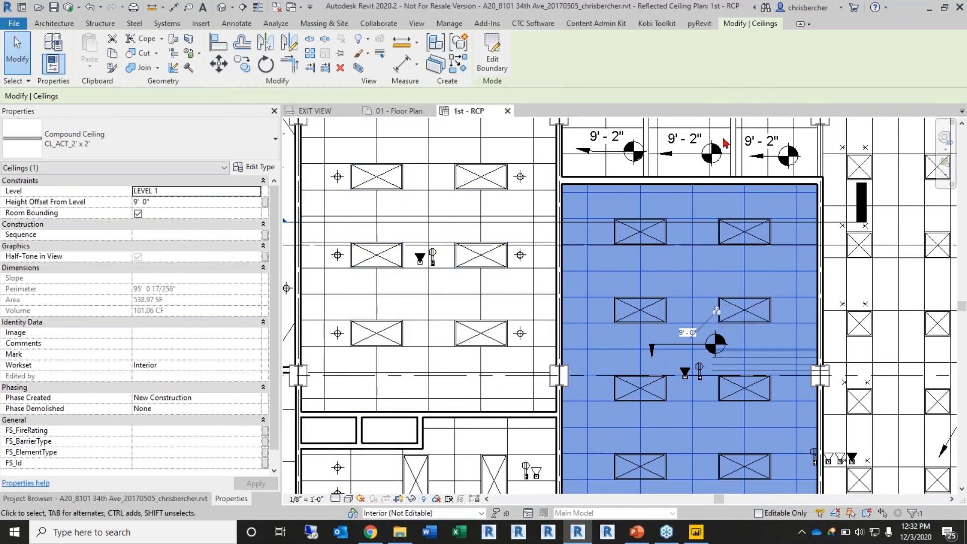
click(56, 7)
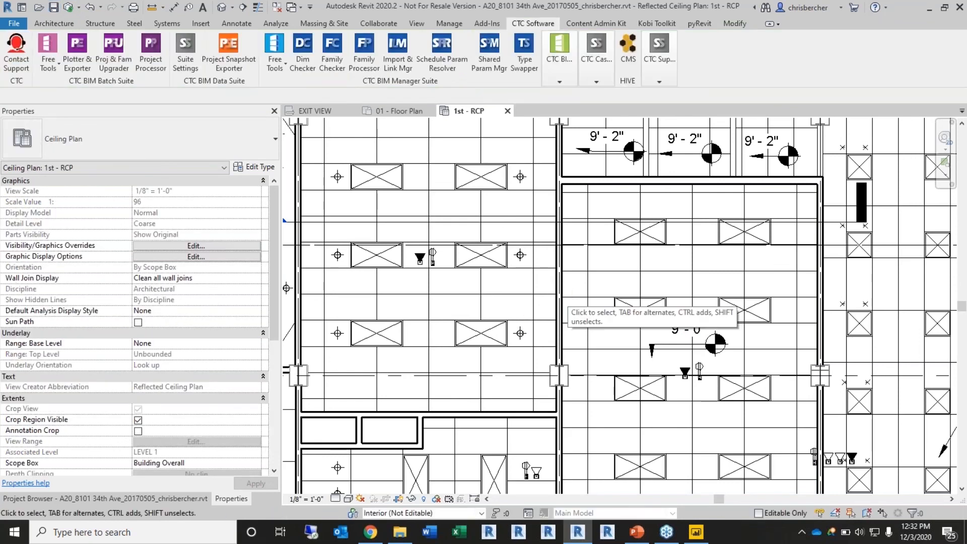
Step: Swap Acoustic Ceiling Tile 24" x 48" to the 24" x 24" tile, then dismiss the resulting error
click(527, 55)
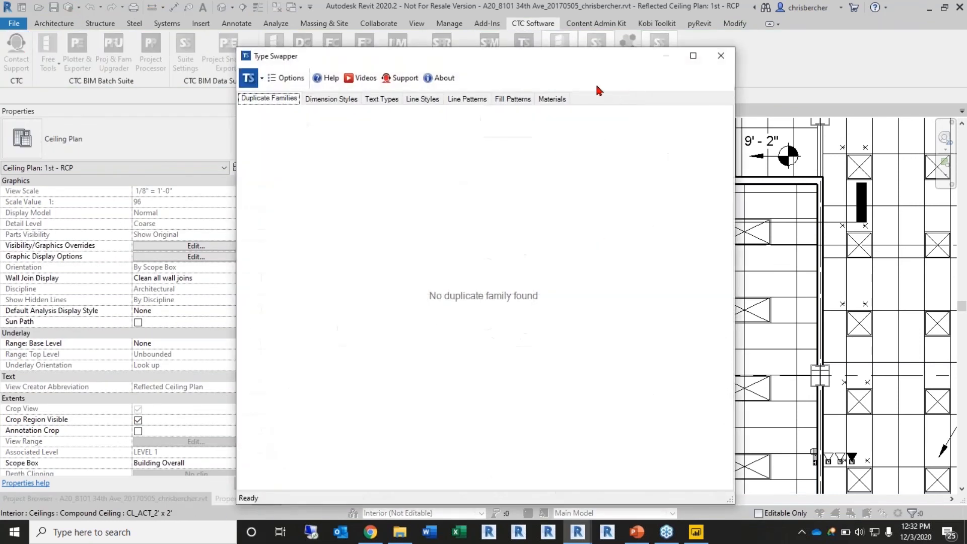
click(563, 98)
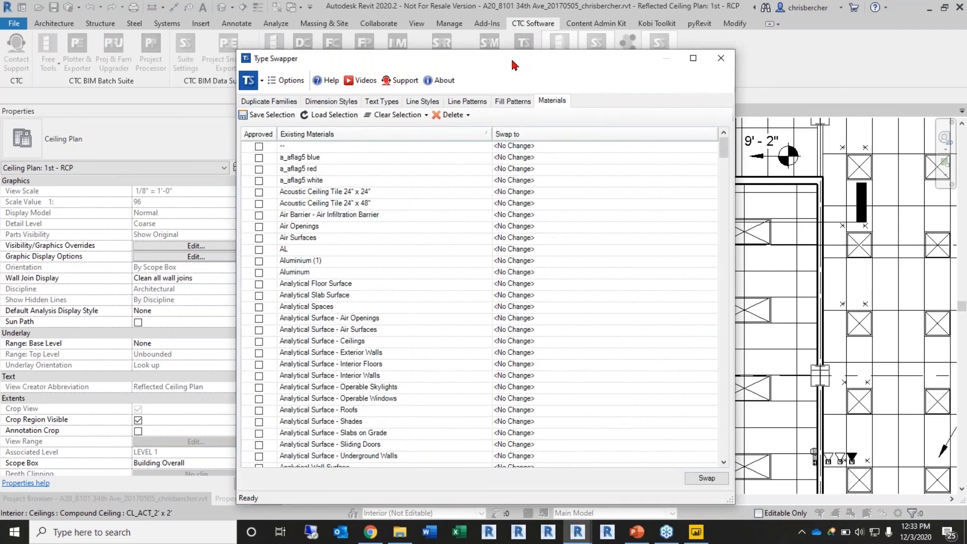
drag(507, 52, 443, 45)
click(506, 192)
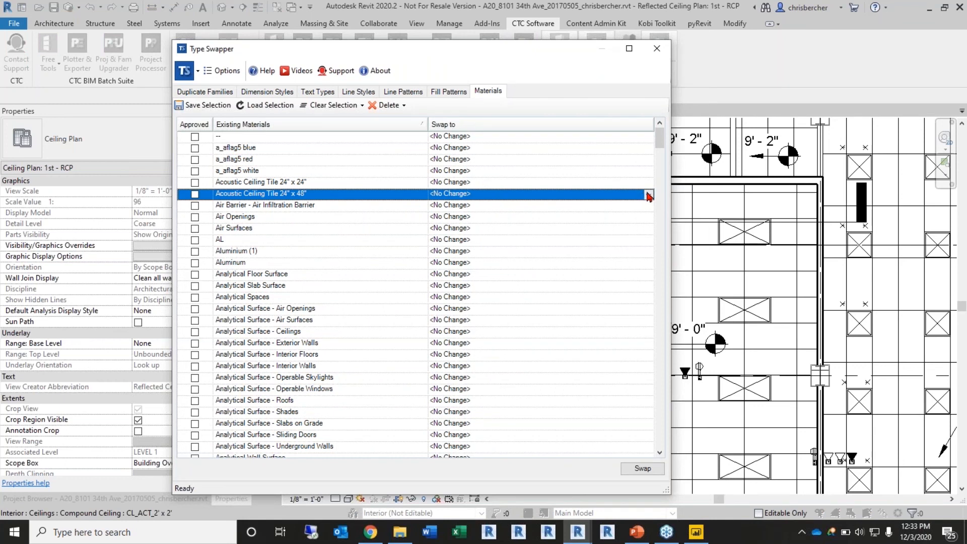
click(647, 195)
click(512, 239)
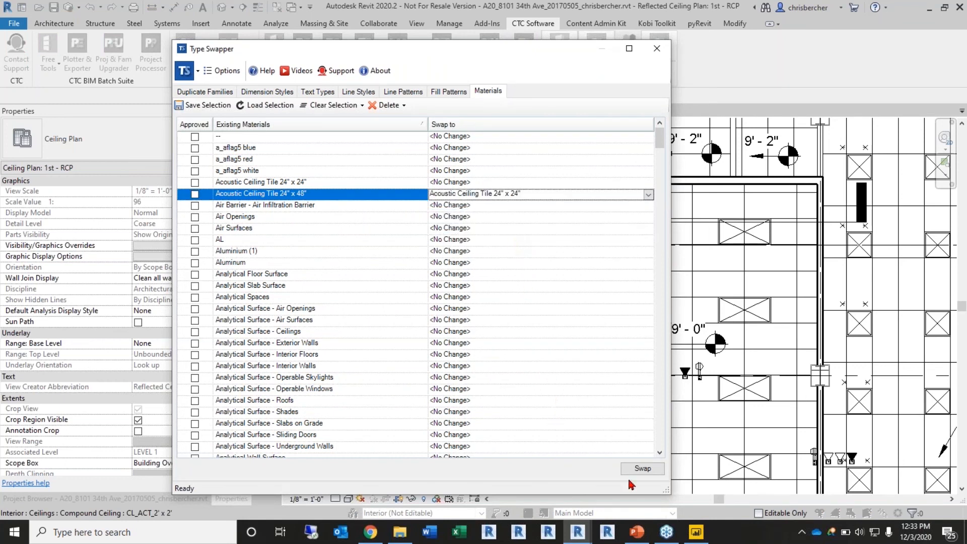
click(647, 471)
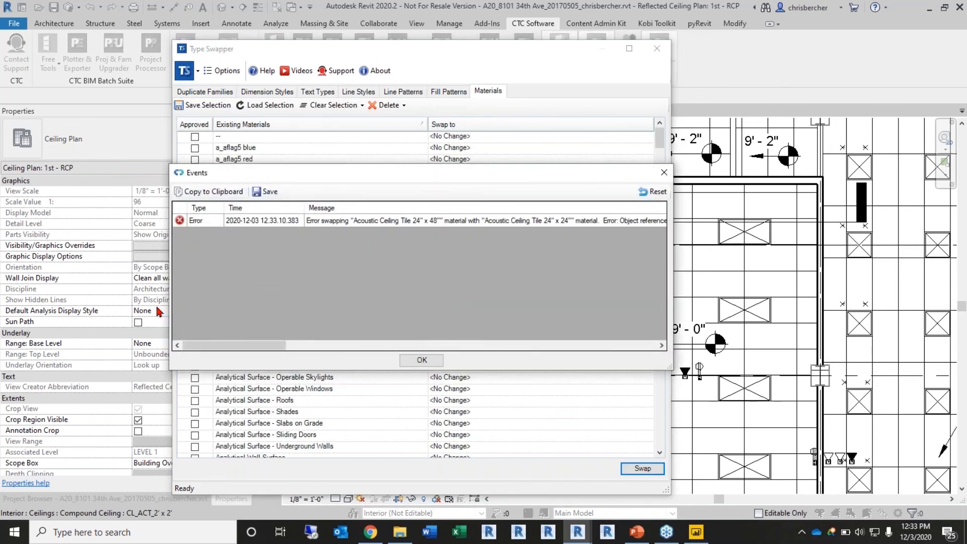
mouse_move(257, 347)
mouse_down()
mouse_move(494, 338)
mouse_move(302, 334)
mouse_up()
click(436, 362)
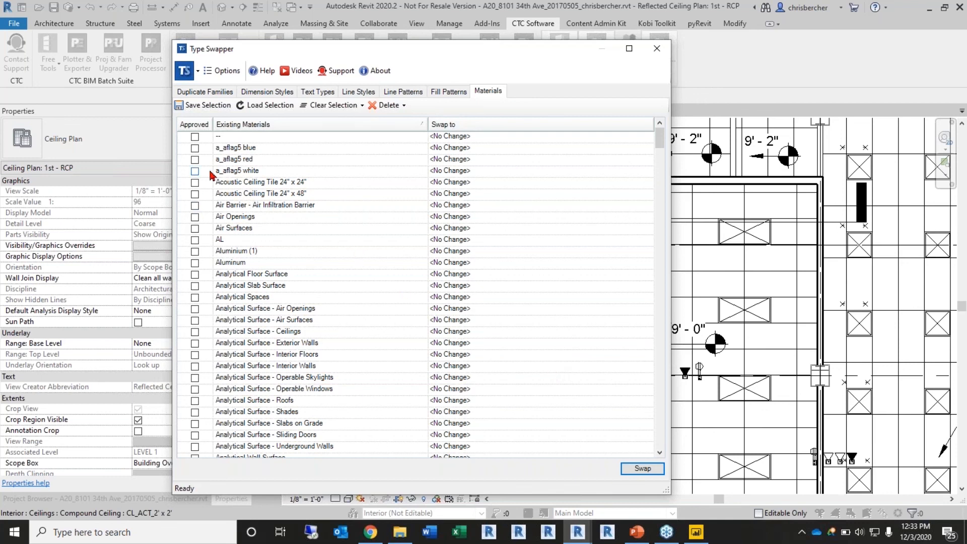
Step: Retry the 24" x 48" to 24" x 24" tile swap, dismiss the second error, and close Type Swapper
click(195, 182)
click(292, 195)
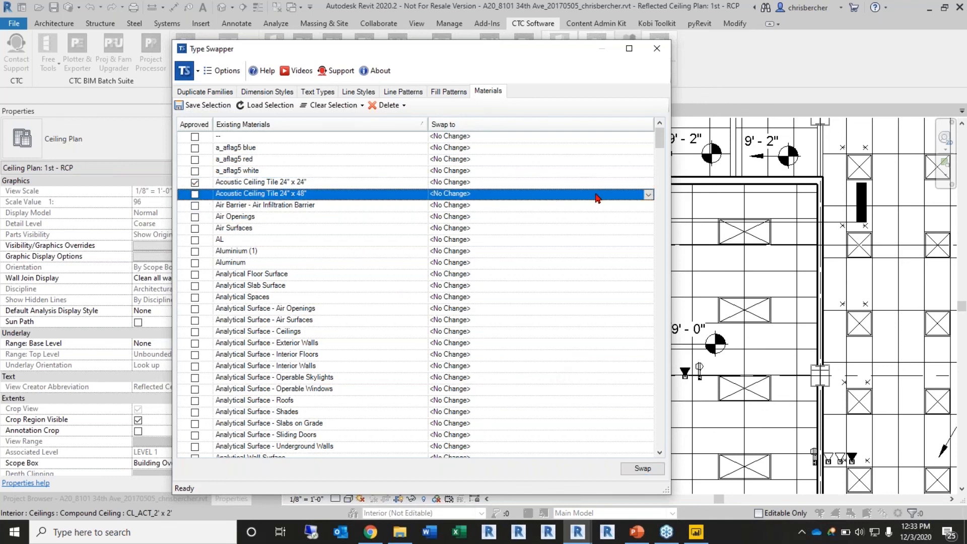
click(646, 195)
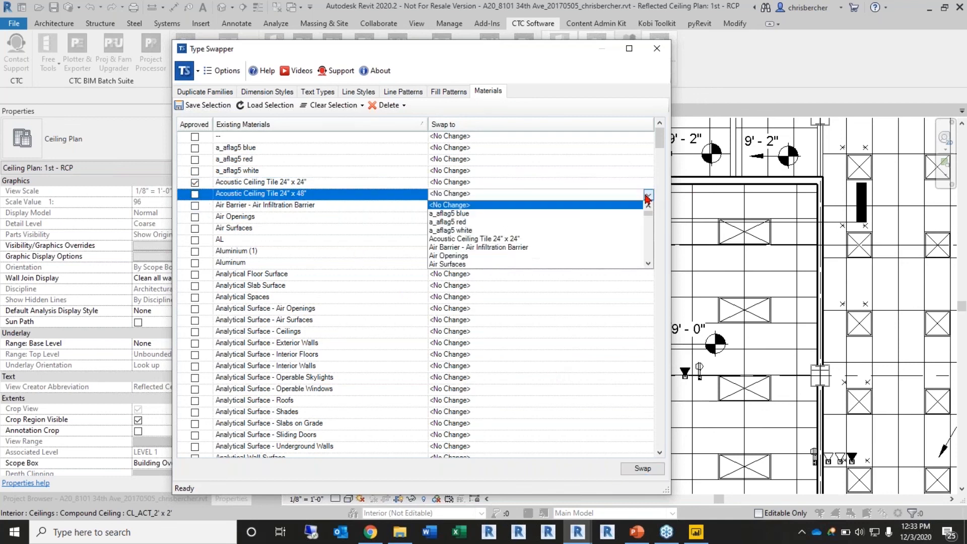
click(518, 240)
click(630, 469)
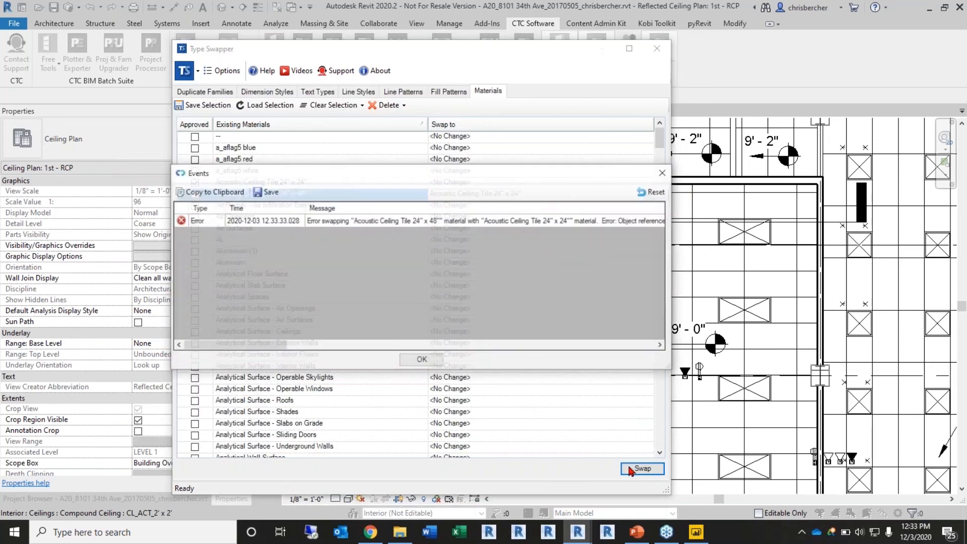
click(423, 359)
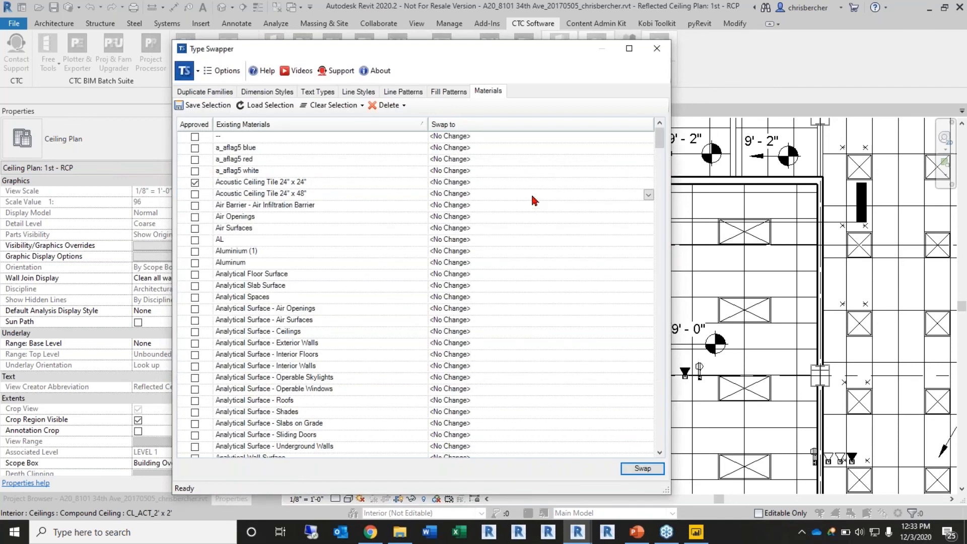
click(657, 49)
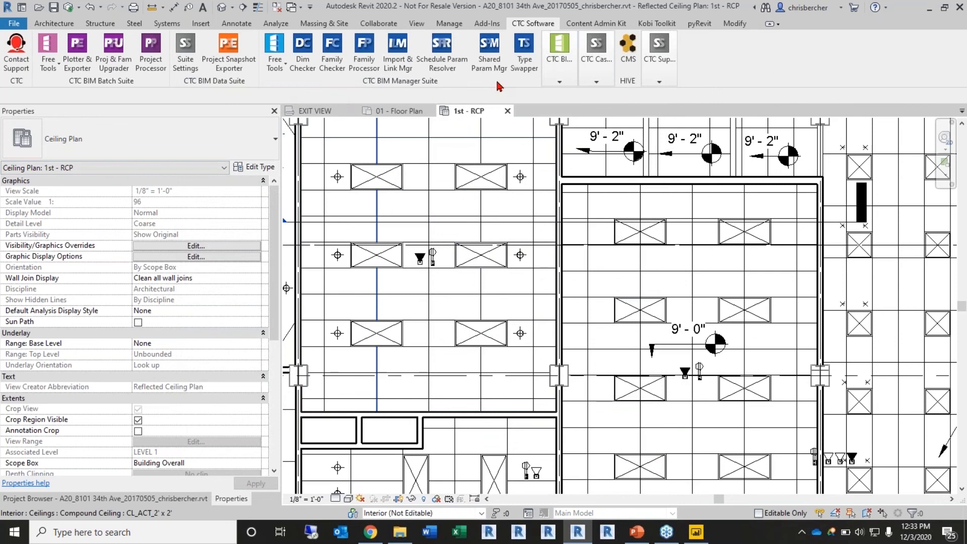
click(509, 288)
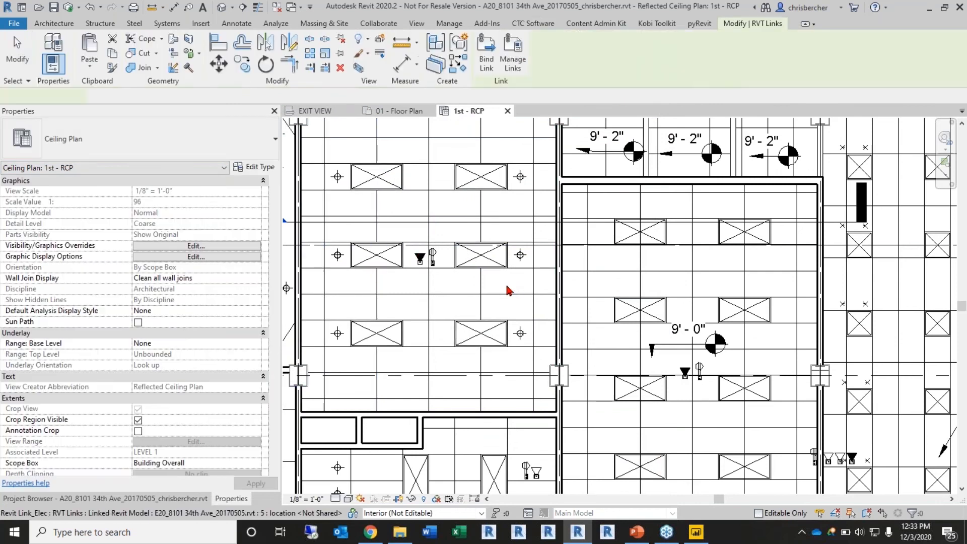
click(483, 289)
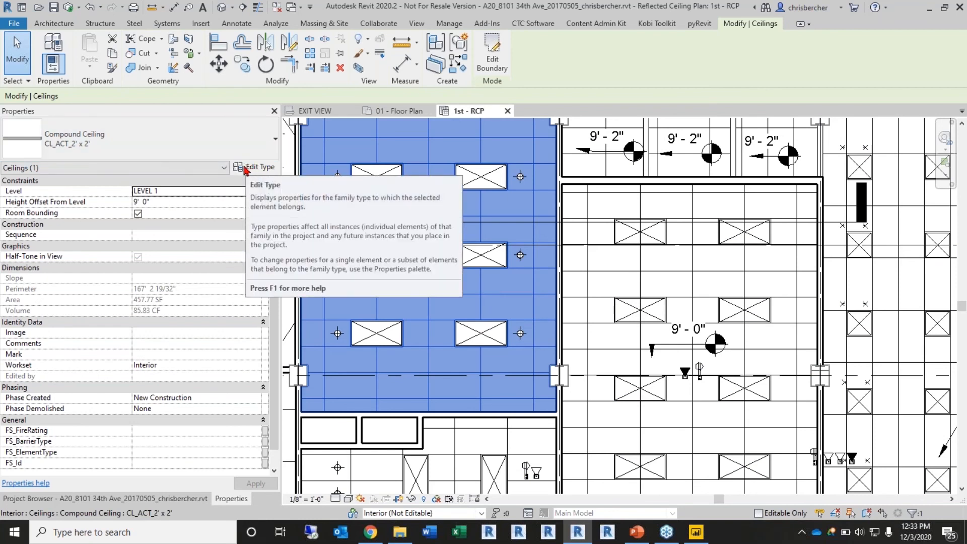
click(250, 167)
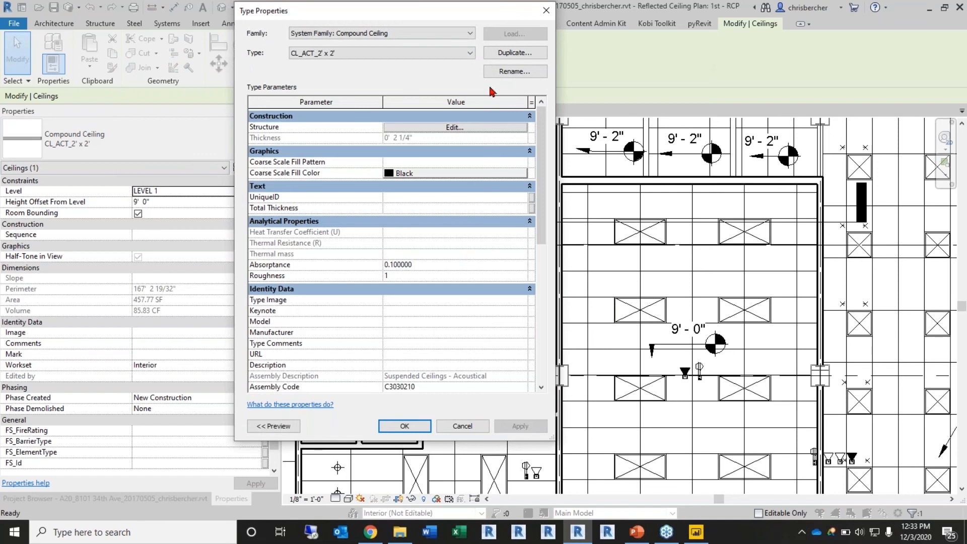
click(456, 130)
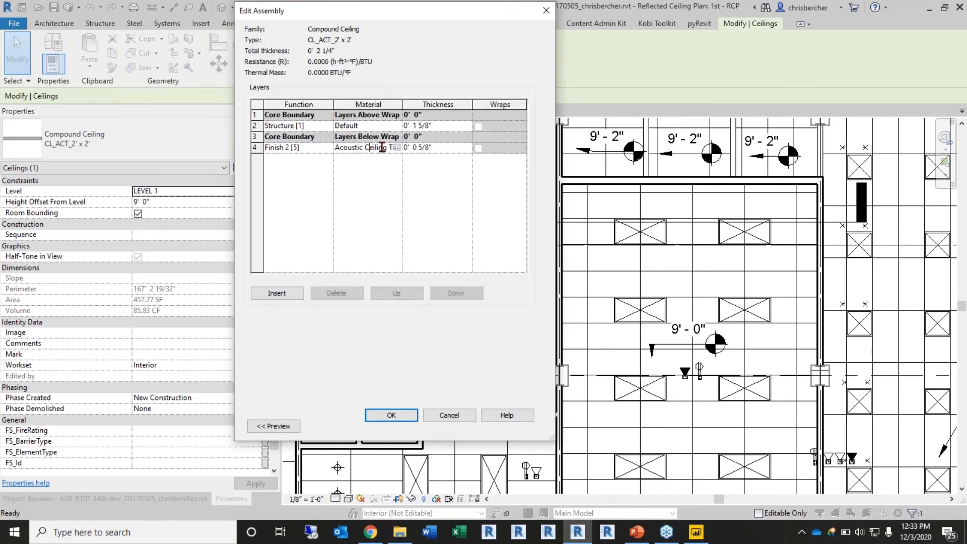
click(375, 148)
click(398, 148)
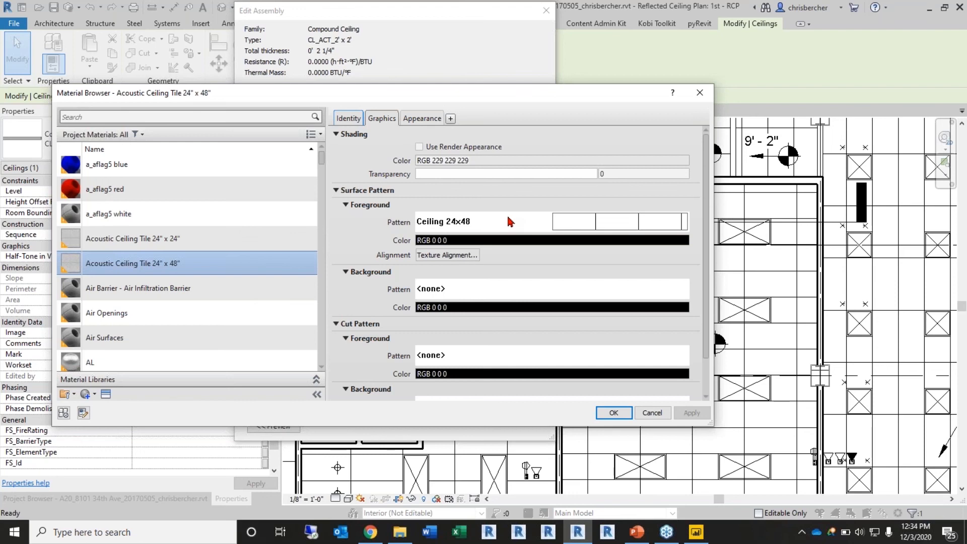
mouse_move(65, 272)
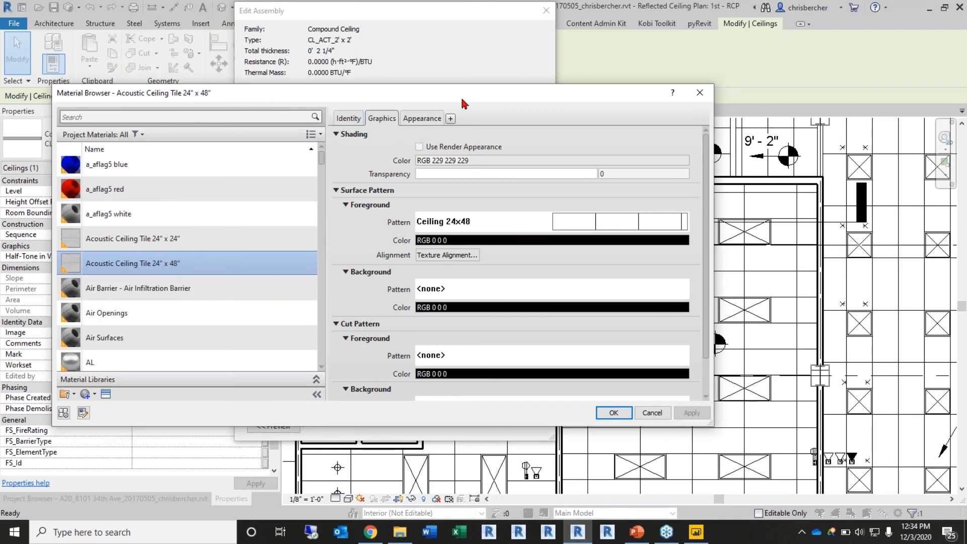
click(654, 412)
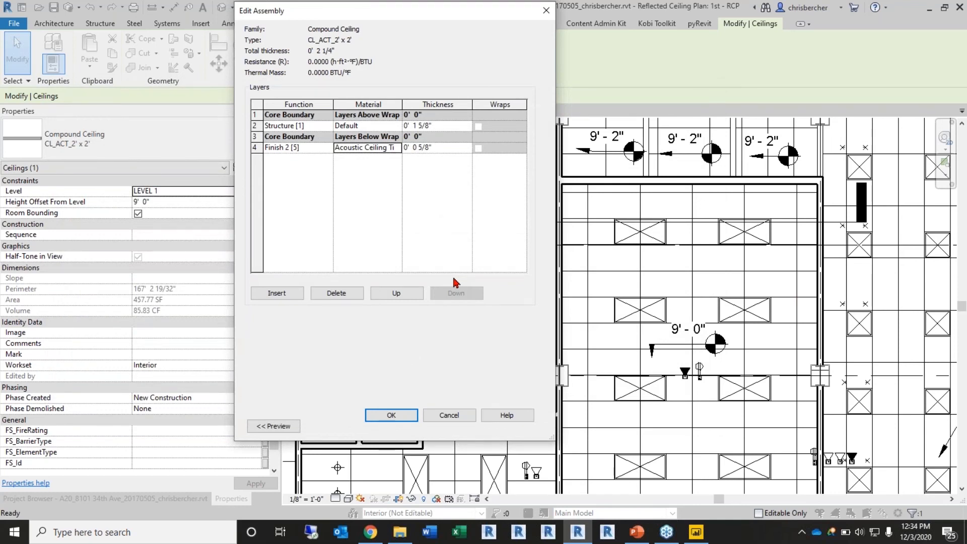
click(449, 415)
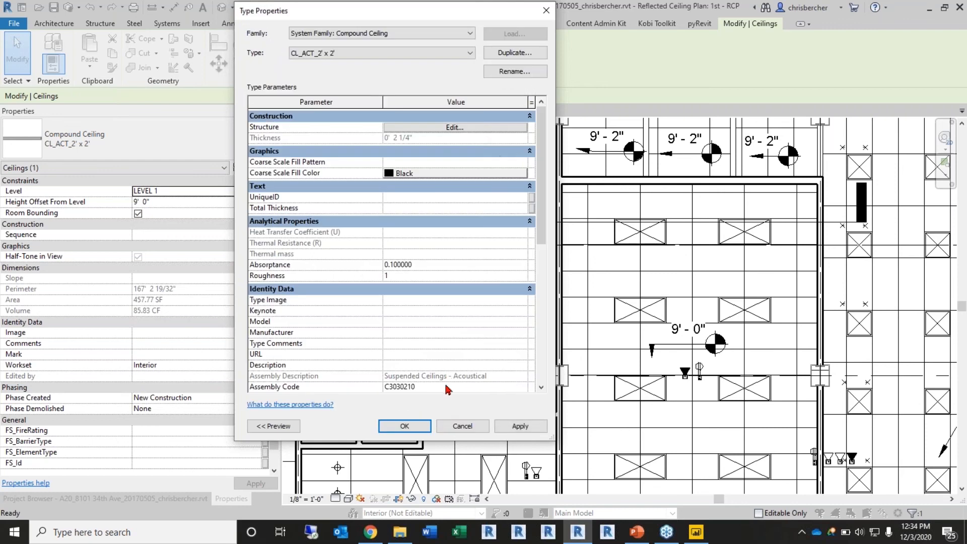
click(462, 431)
click(670, 266)
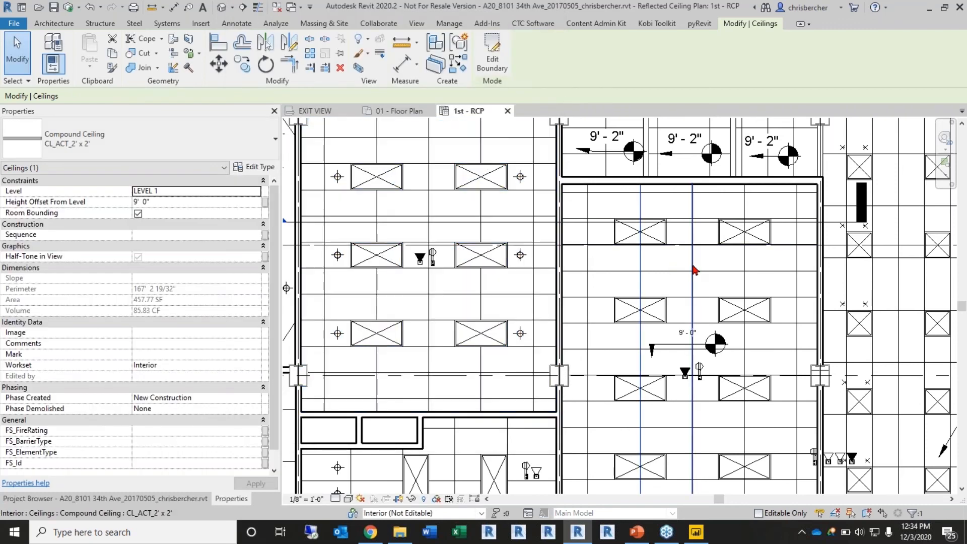
middle_drag(689, 274, 632, 215)
scroll(663, 271, down, 6)
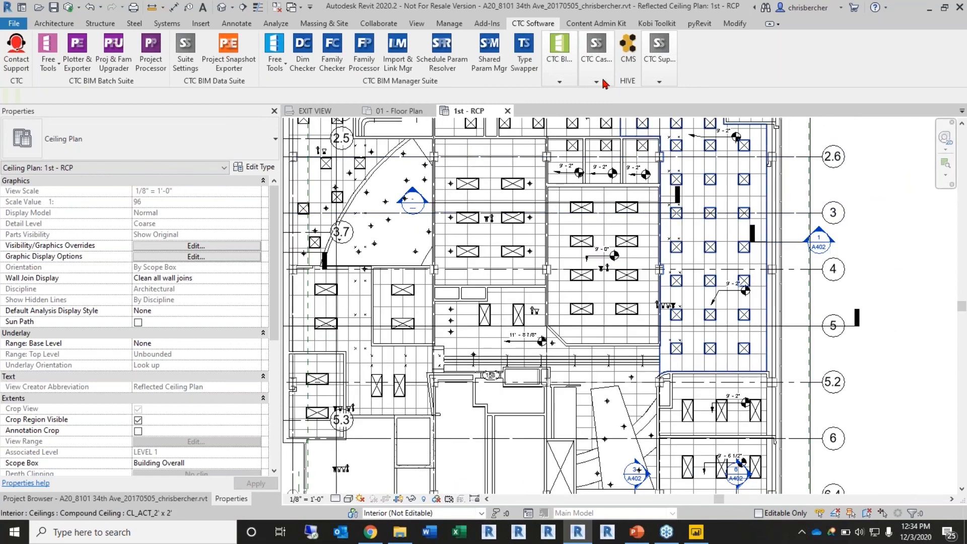
click(524, 73)
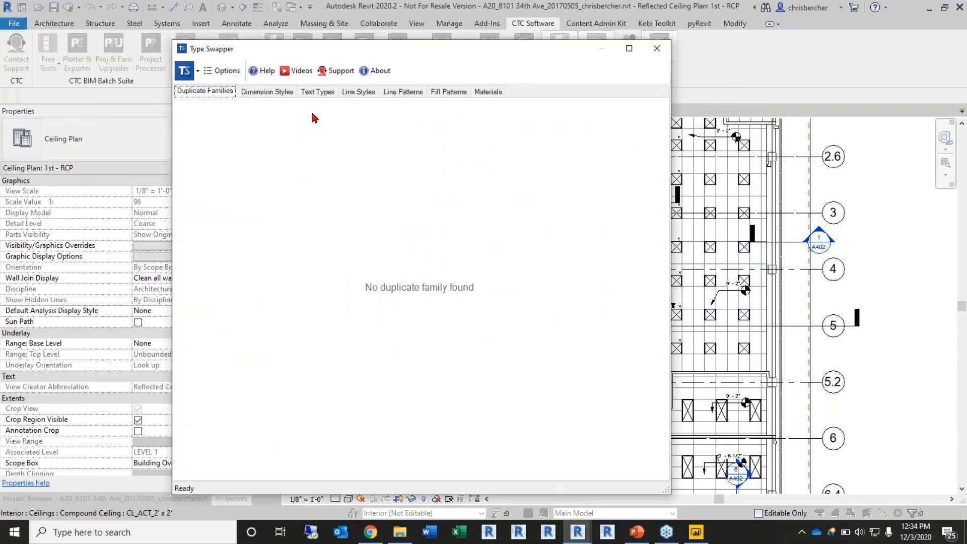
click(294, 92)
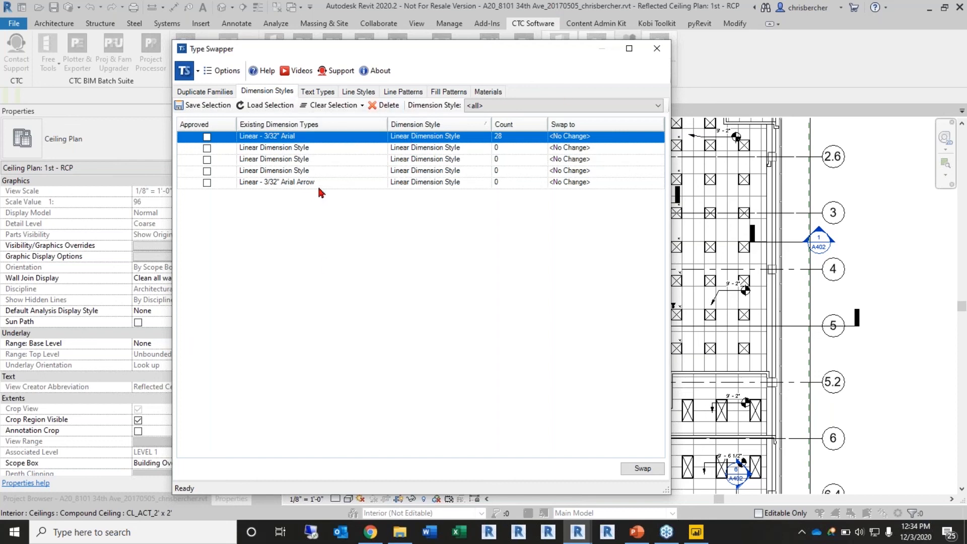
drag(539, 52, 613, 49)
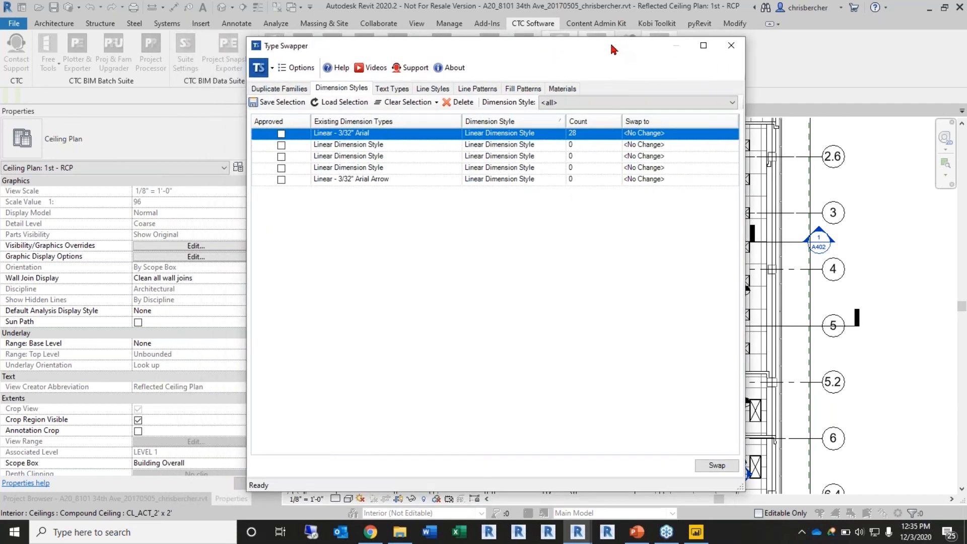
click(731, 45)
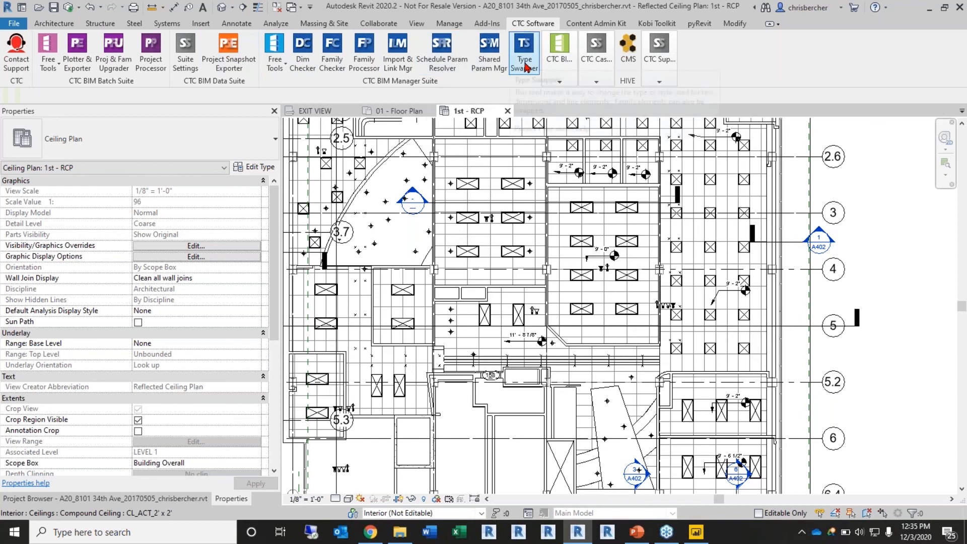
mouse_move(558, 64)
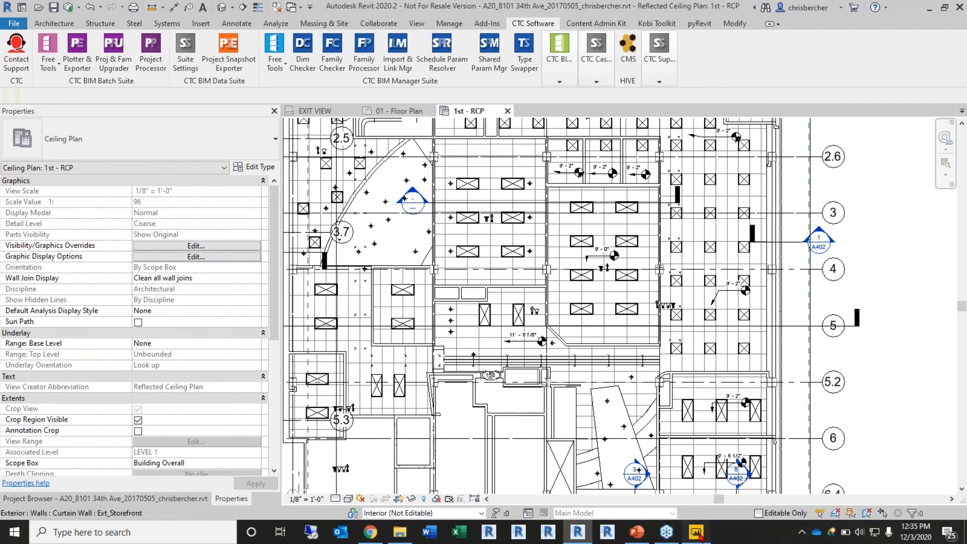
click(698, 534)
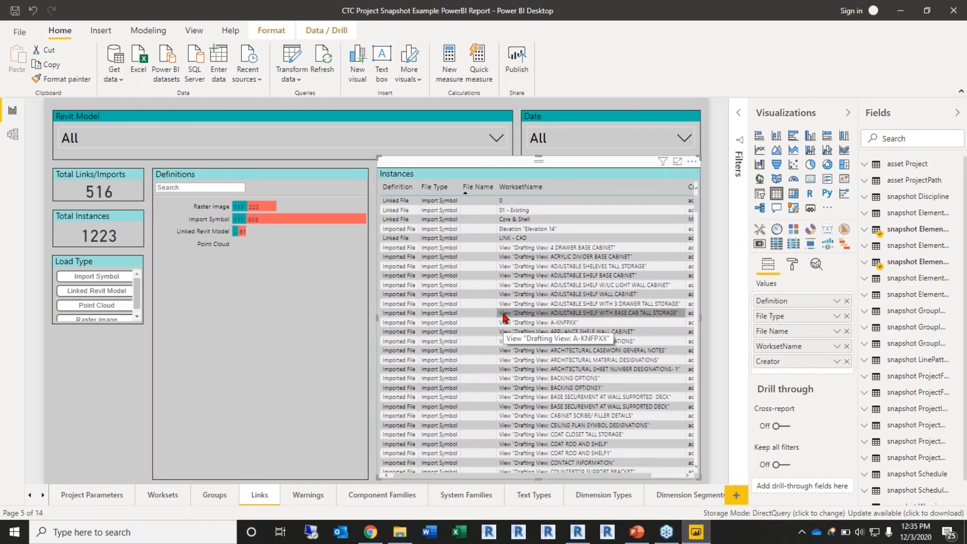
click(287, 140)
click(782, 54)
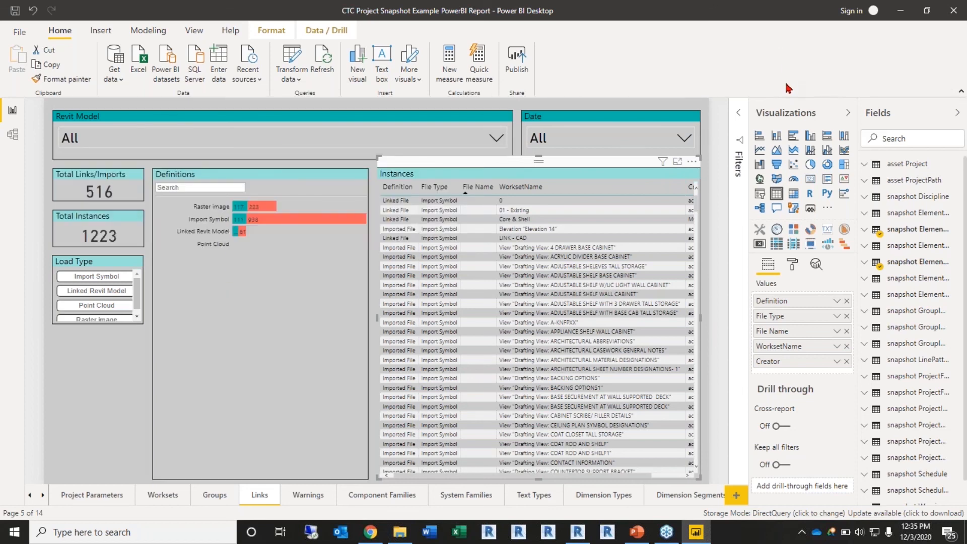
click(900, 11)
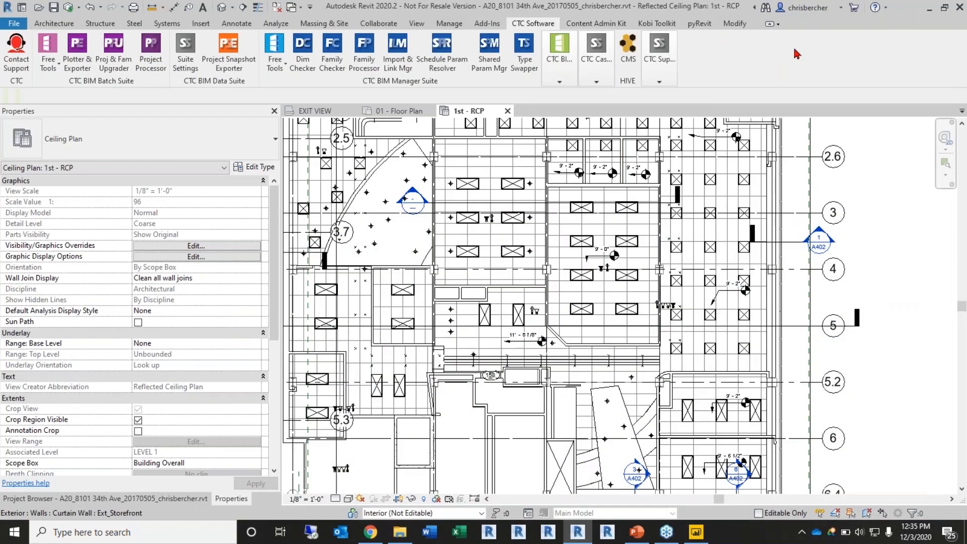